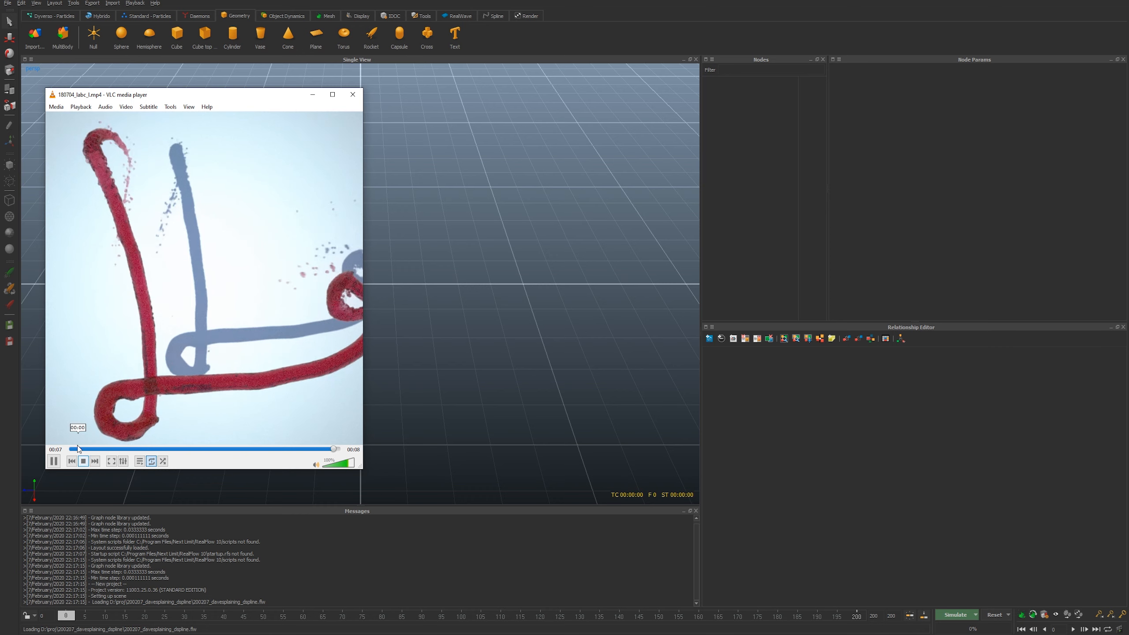
Play the next reference clip, 200131_teaserL.mp4, and close the media player.
click(95, 462)
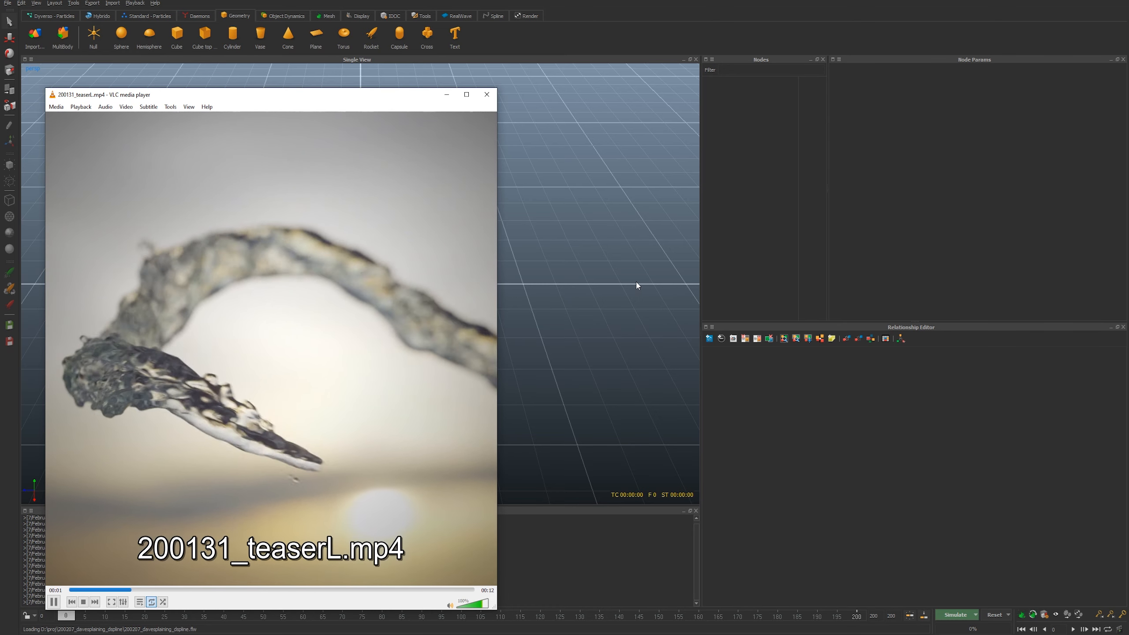
click(487, 95)
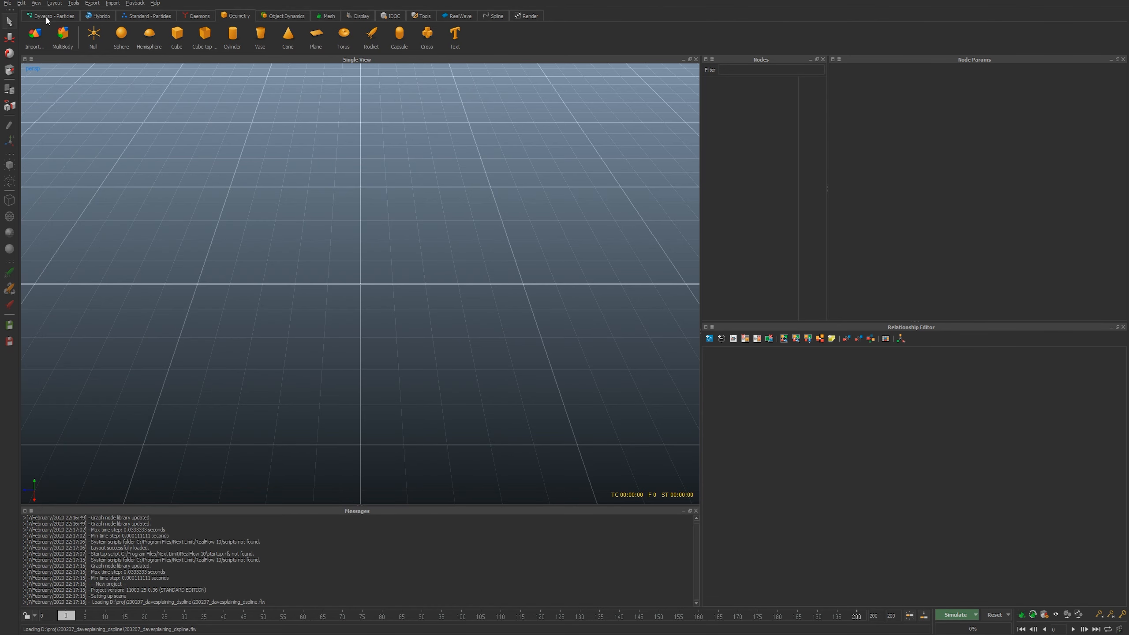
Add a Dyverso circle emitter, move it to about Y 2.09, Z 5.97 and rotate it about 89° around X.
click(49, 16)
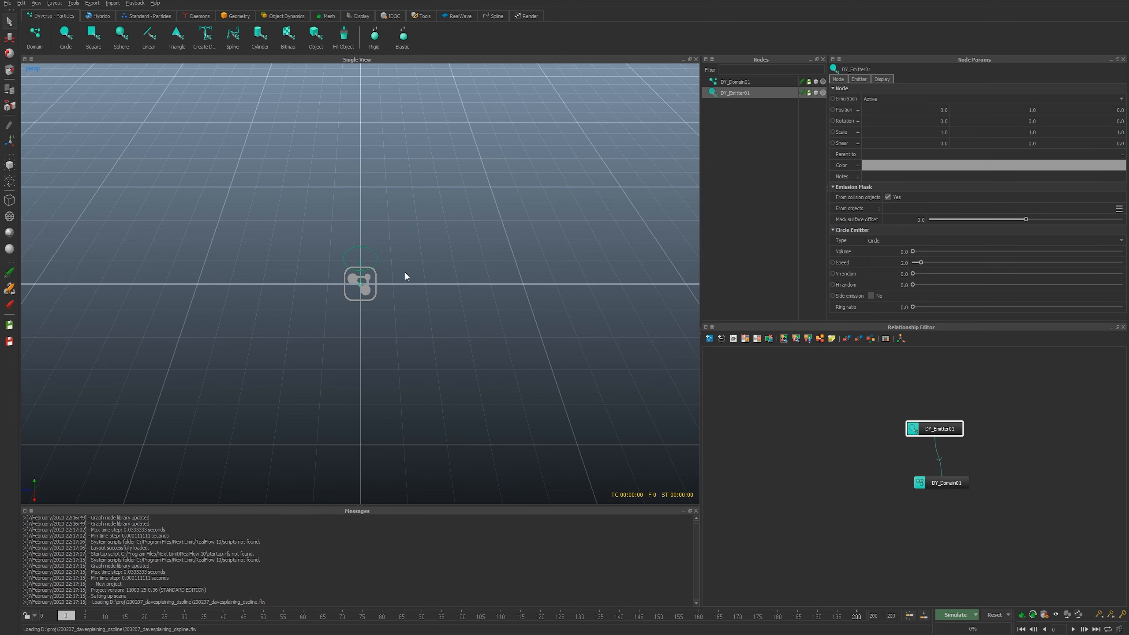
key(w)
drag(352, 253, 131, 221)
key(e)
drag(143, 158, 39, 173)
click(148, 235)
mouse_move(171, 168)
mouse_down()
mouse_move(124, 169)
mouse_move(143, 170)
mouse_move(93, 212)
mouse_move(108, 201)
mouse_move(99, 202)
mouse_up()
click(152, 240)
key(q)
Add a DSpline daemon to the scene.
click(204, 17)
click(147, 15)
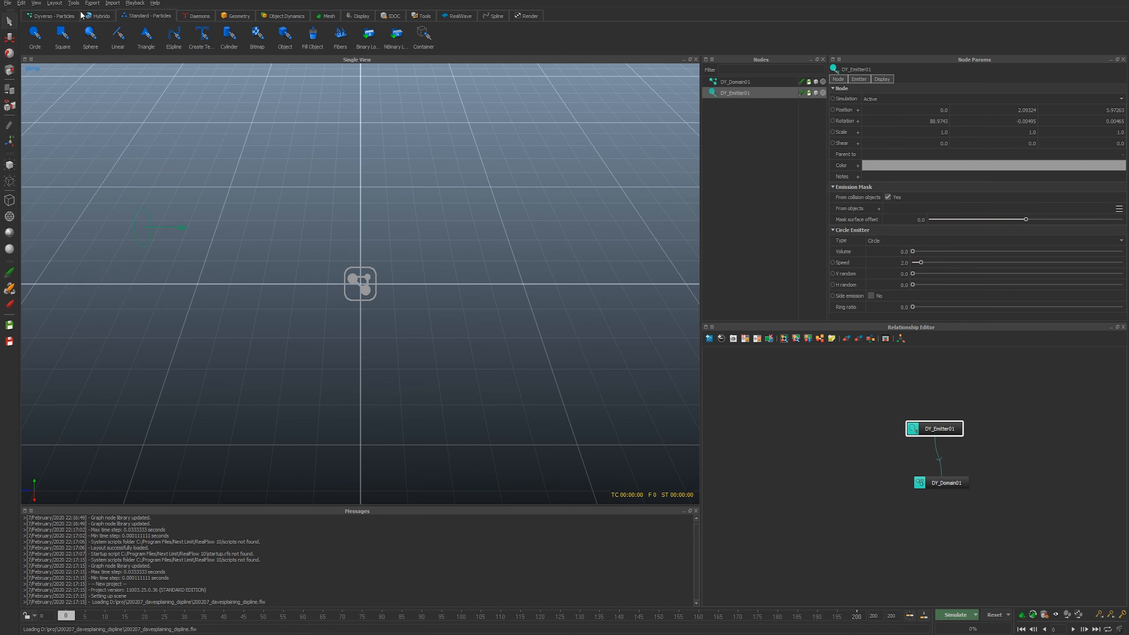
click(200, 17)
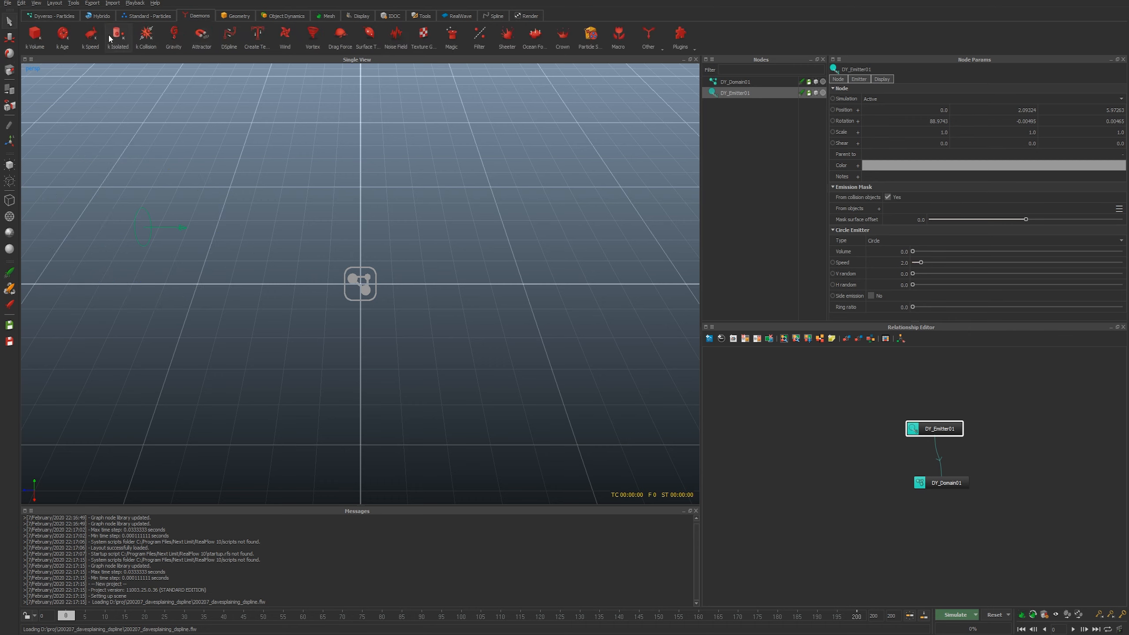
click(230, 34)
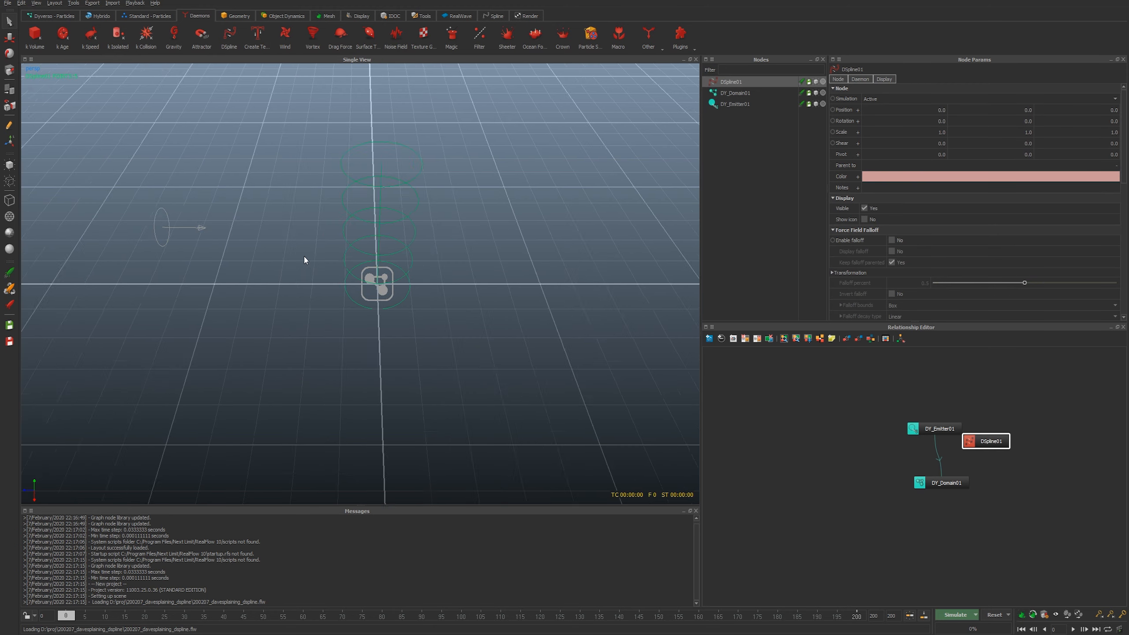
Move the DSpline just in front of the emitter and rotate it to run horizontally along the emission direction.
alt+drag(303, 255, 390, 246)
drag(432, 305, 239, 246)
key(e)
drag(261, 191, 370, 295)
alt+middle_drag(370, 291, 392, 375)
alt+right_drag(391, 376, 361, 360)
key(q)
alt+middle_drag(308, 332, 309, 344)
mouse_move(309, 345)
alt+mouse_down()
mouse_move(304, 359)
mouse_move(306, 346)
alt+mouse_up()
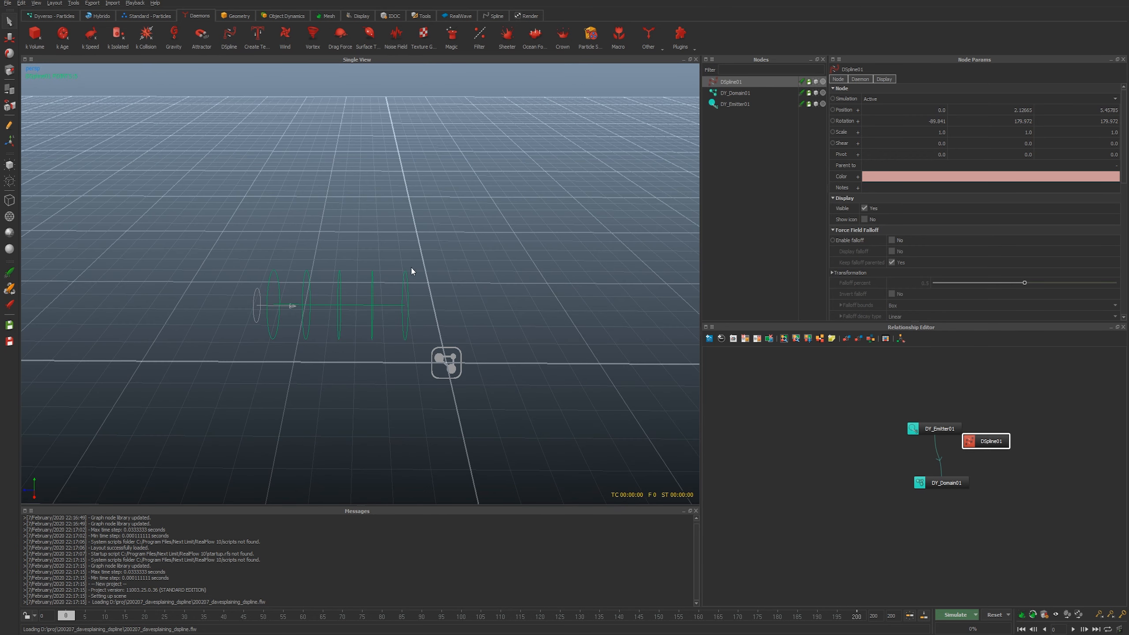
Turn on control-point editing for the DSpline01 daemon.
click(737, 95)
click(736, 102)
click(717, 85)
scroll(929, 249, down, 10)
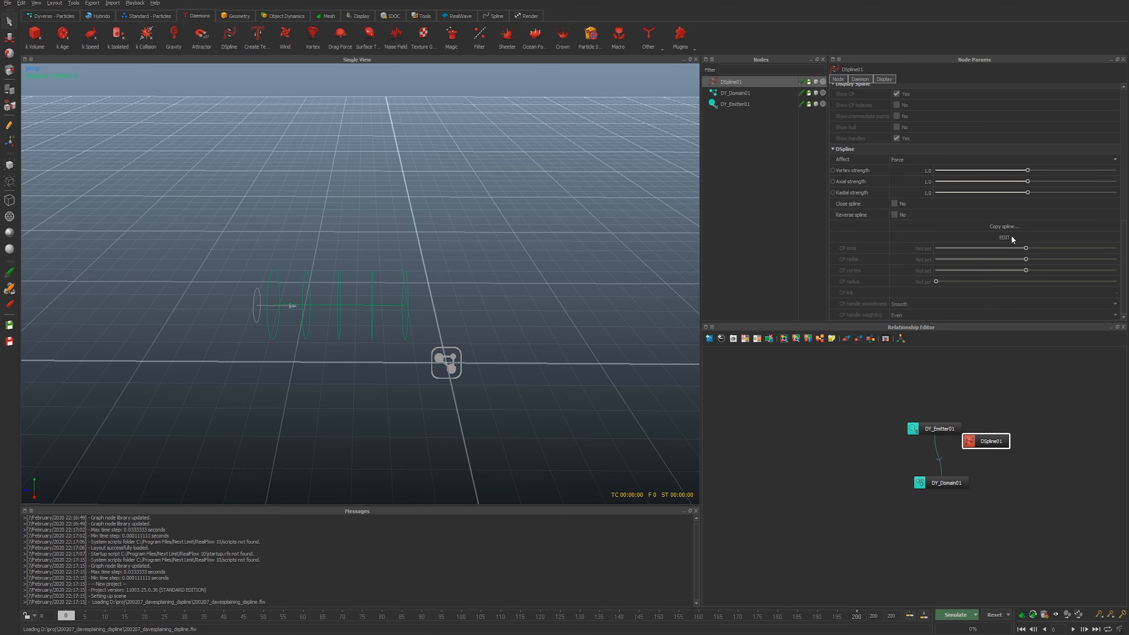
click(1005, 237)
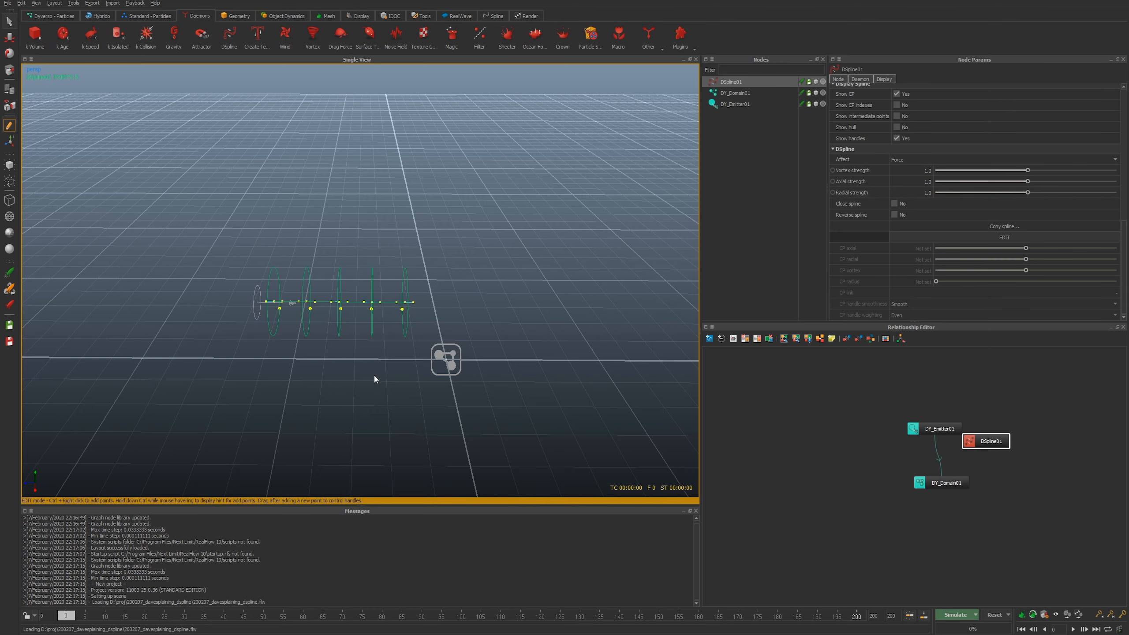
scroll(302, 319, up, 2)
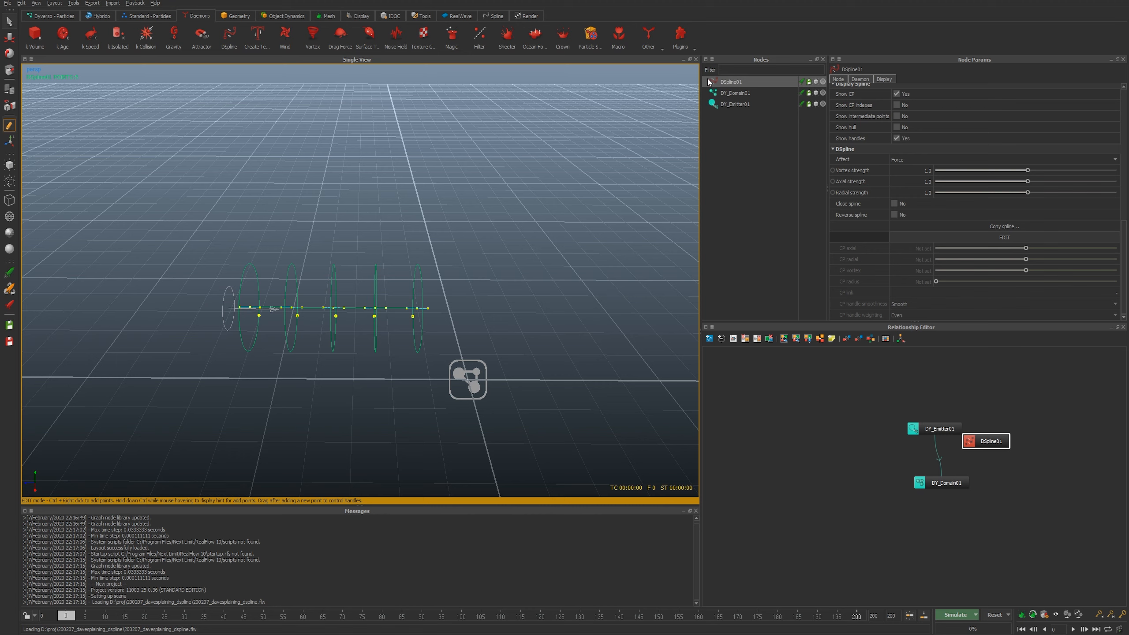
click(998, 239)
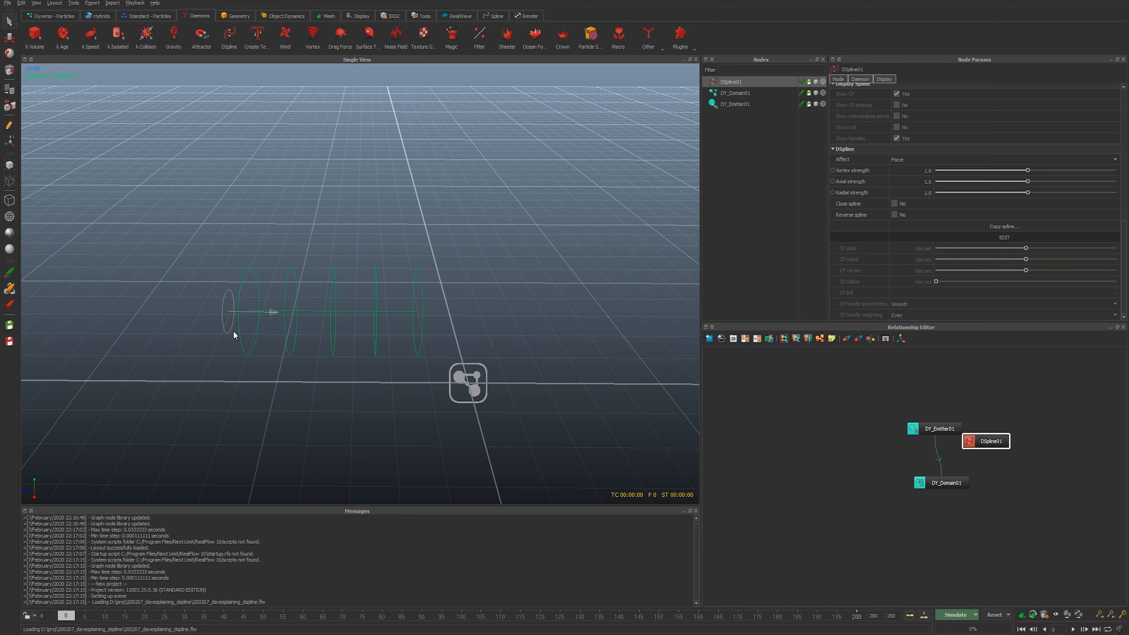
click(992, 240)
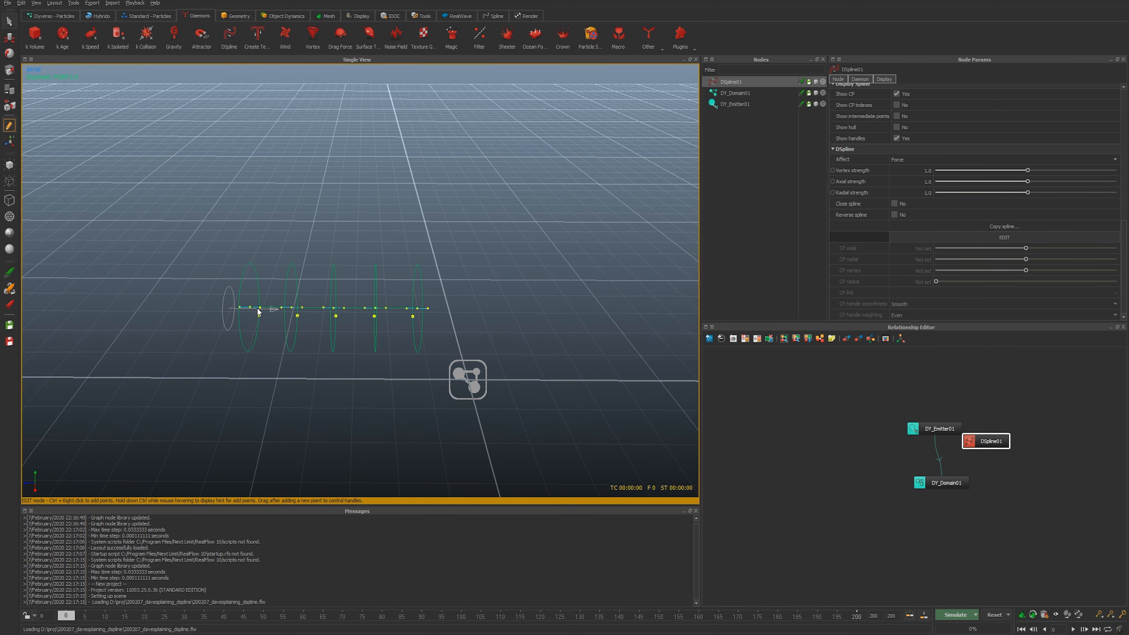
Examine the DSpline's control points and their handles up close from several angles.
click(291, 307)
click(280, 322)
scroll(279, 323, up, 5)
alt+middle_drag(264, 351, 333, 340)
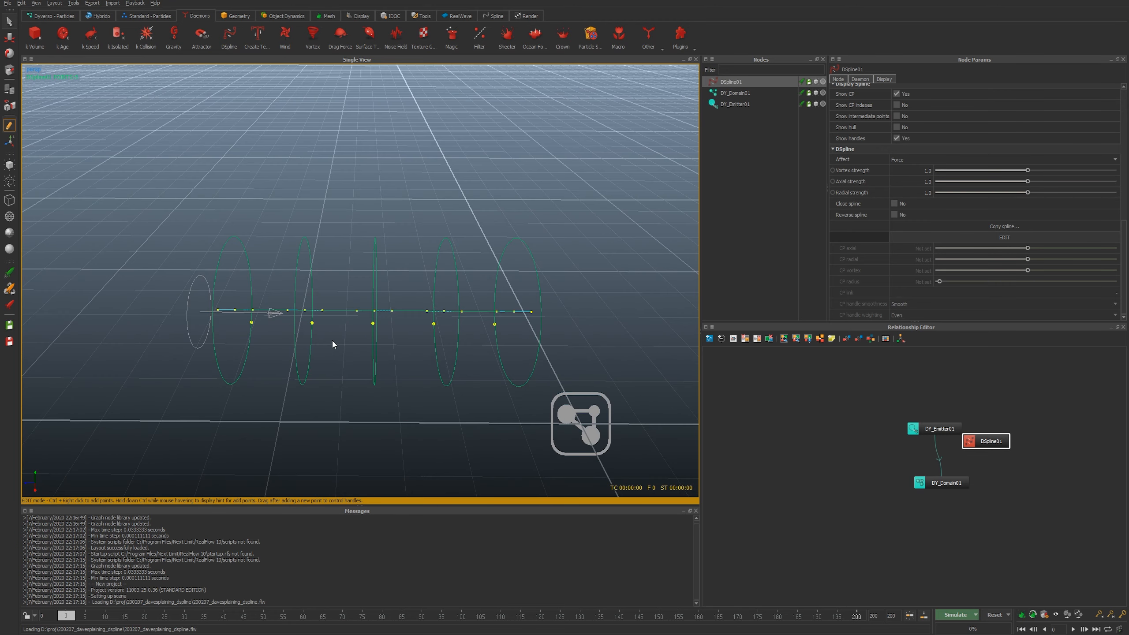
alt+drag(332, 341, 314, 364)
alt+right_drag(314, 363, 326, 377)
alt+middle_drag(327, 377, 320, 349)
alt+drag(319, 349, 264, 355)
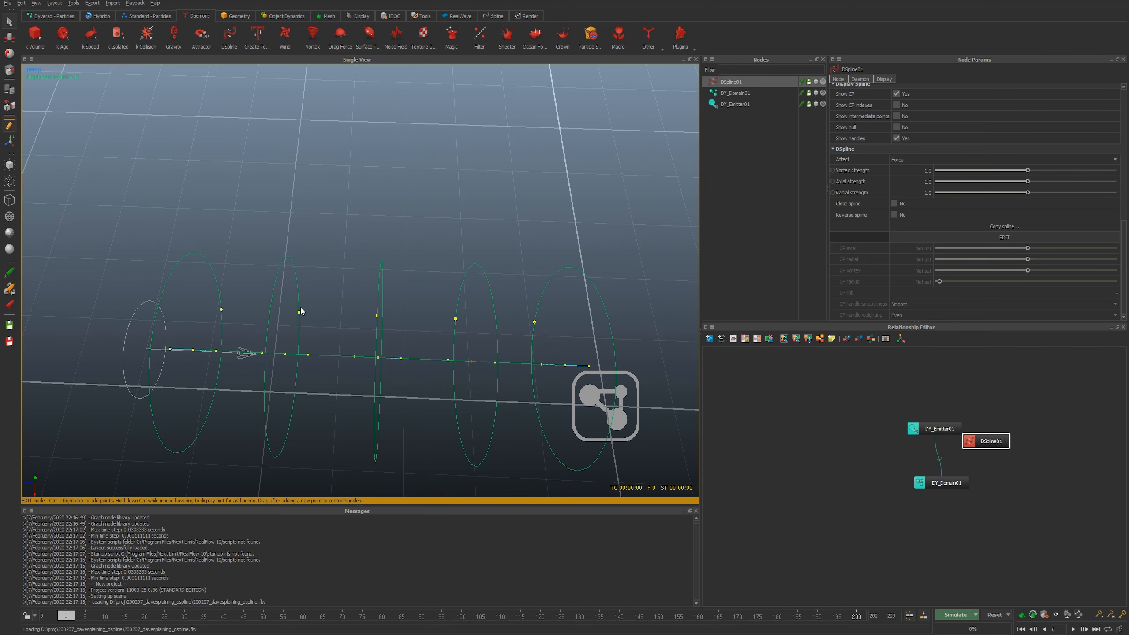
Try raising the spline's second control point above the others and lower it back in line.
alt+drag(312, 350, 339, 354)
click(290, 342)
key(w)
click(330, 326)
key(ctrl+z)
alt+drag(300, 406, 319, 326)
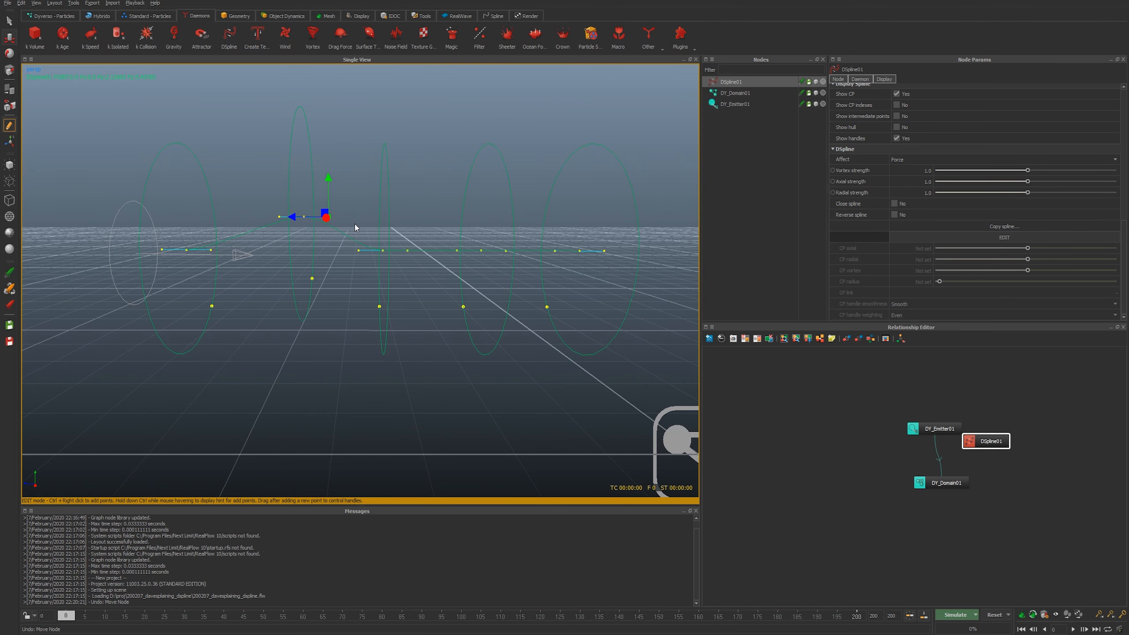
click(302, 216)
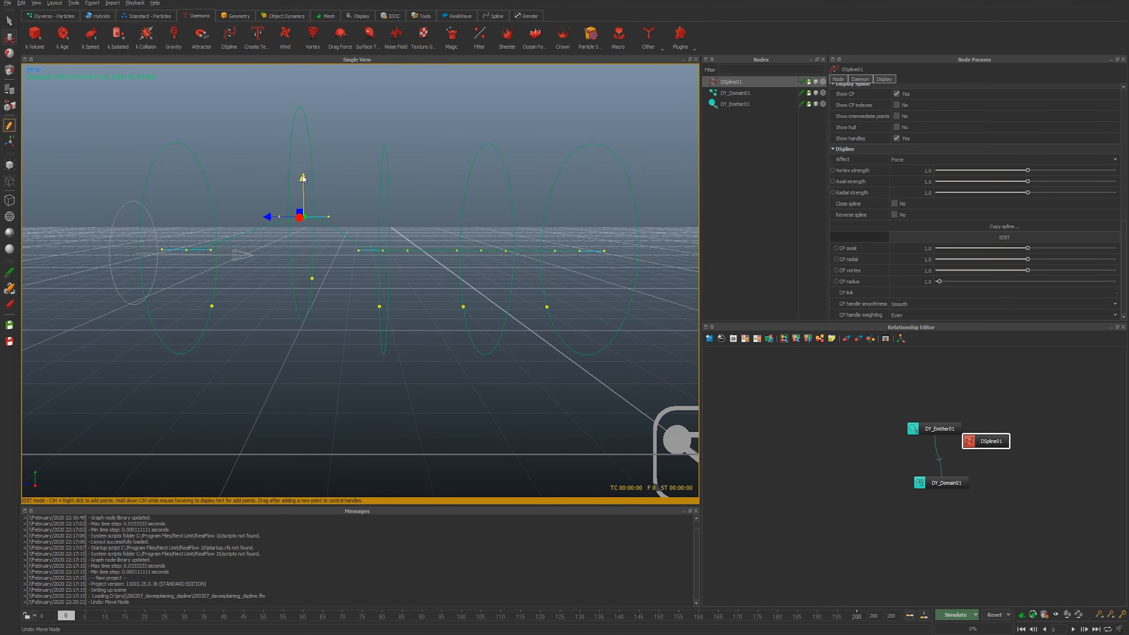
drag(302, 178, 362, 263)
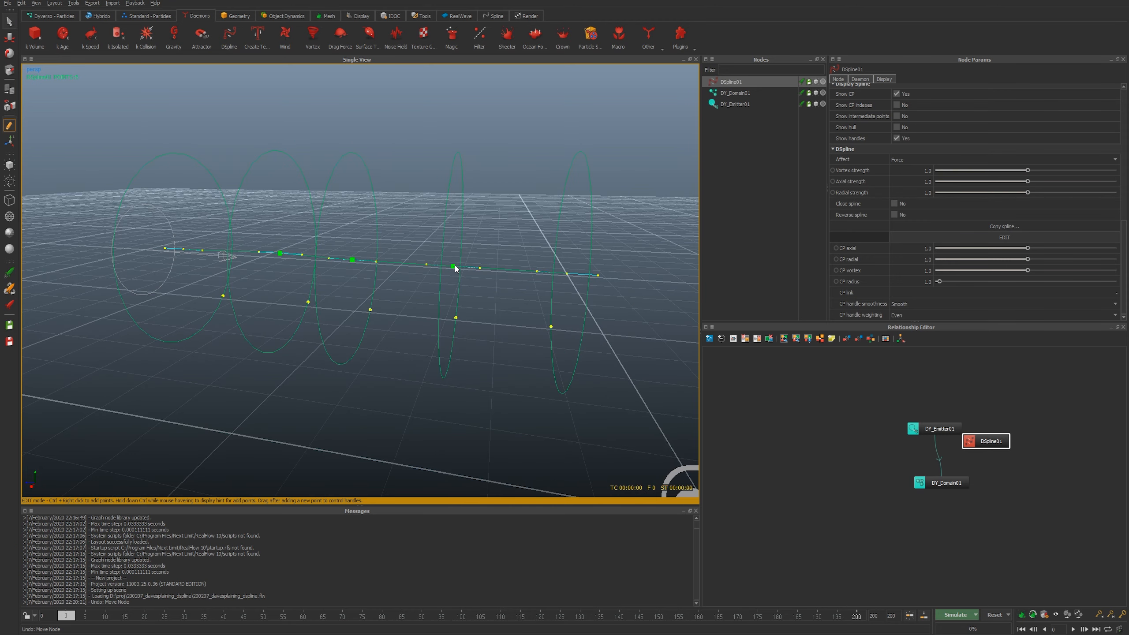
Rotate the three selected middle control points of the spline together.
alt+drag(454, 268, 407, 269)
key(e)
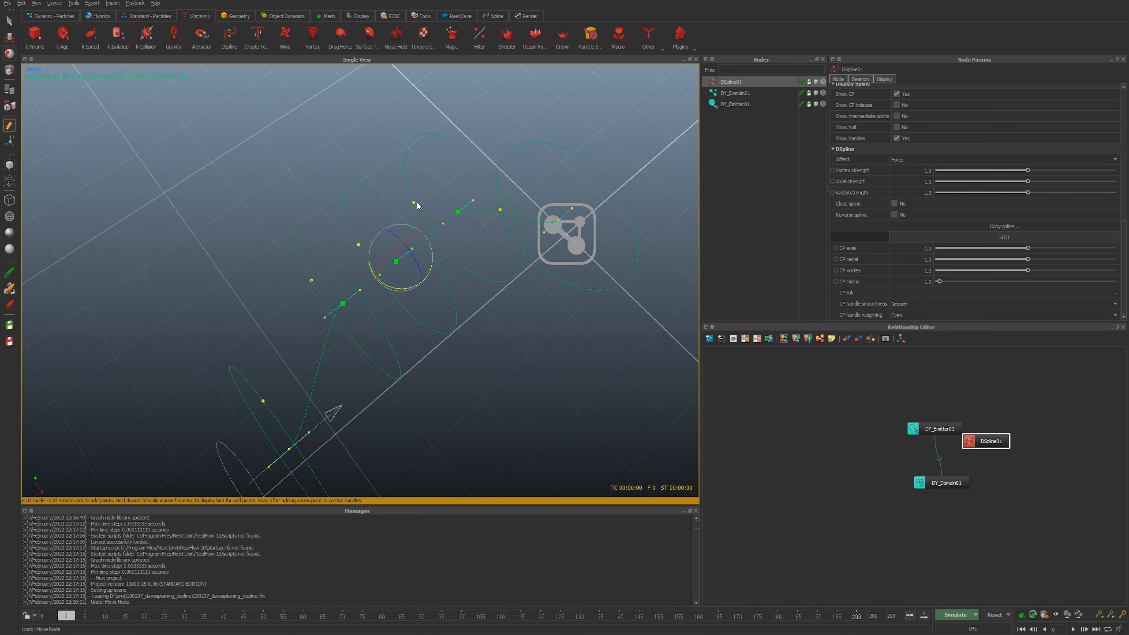
drag(416, 202, 373, 168)
drag(392, 285, 428, 282)
key(q)
Reposition individual control points and handles to bend the spline into a curve.
click(340, 302)
drag(345, 312, 359, 359)
click(461, 215)
drag(460, 221, 426, 161)
alt+drag(391, 303, 501, 283)
click(306, 298)
click(464, 306)
click(494, 302)
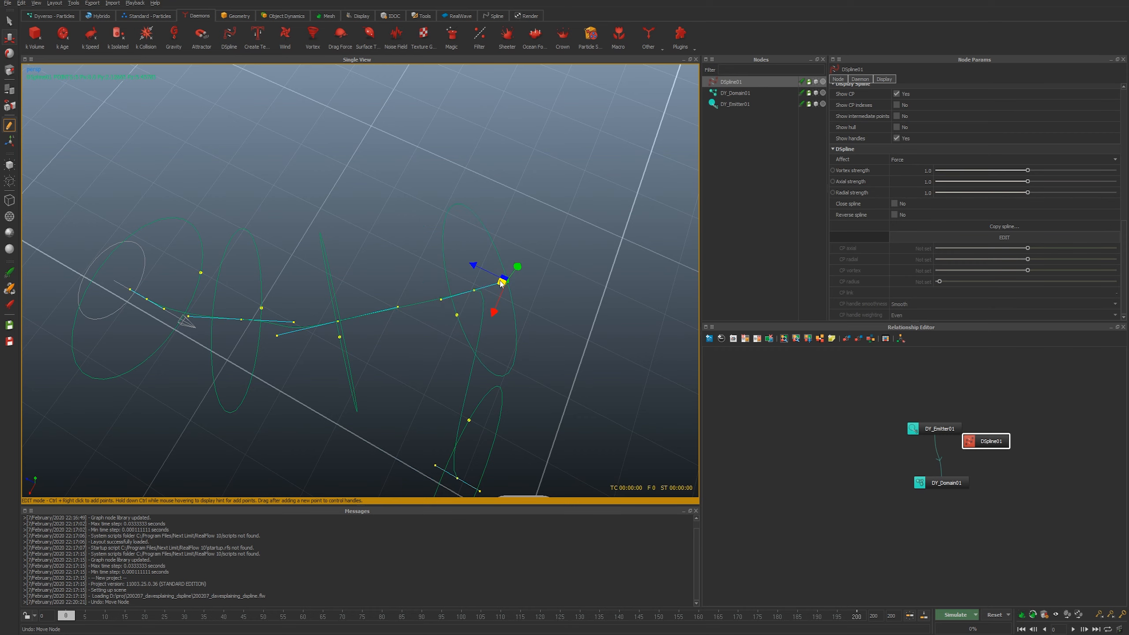
Adjust the force radius at the spline's fourth control point with its radius handle and select a handle at the spline's end.
click(456, 315)
alt+drag(448, 357, 461, 297)
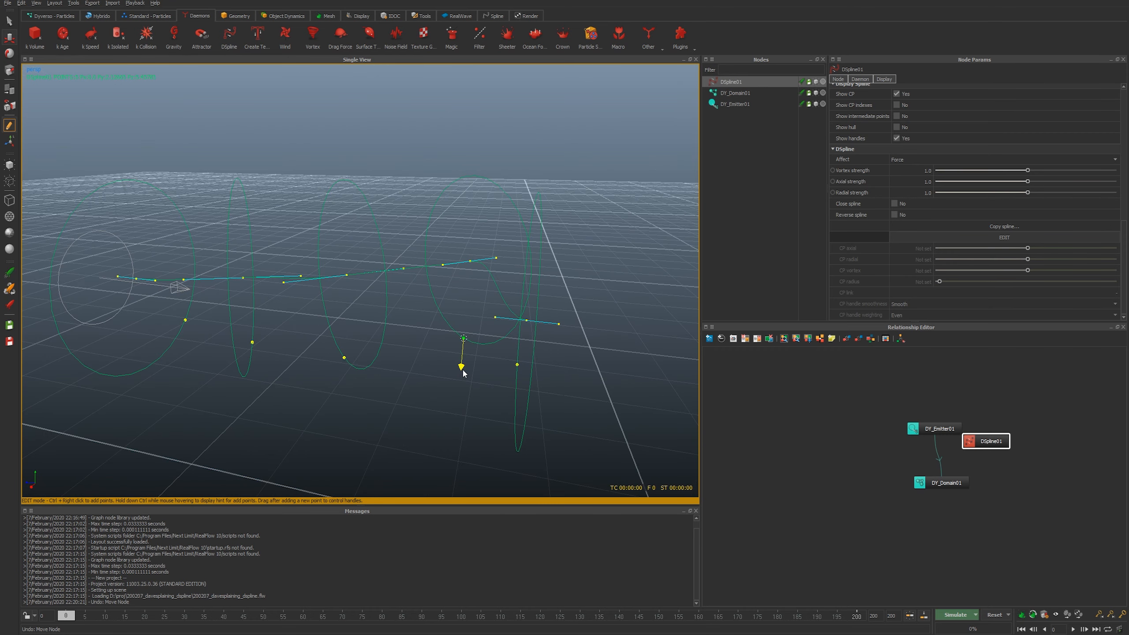
drag(456, 401, 457, 376)
alt+drag(540, 355, 434, 314)
click(420, 371)
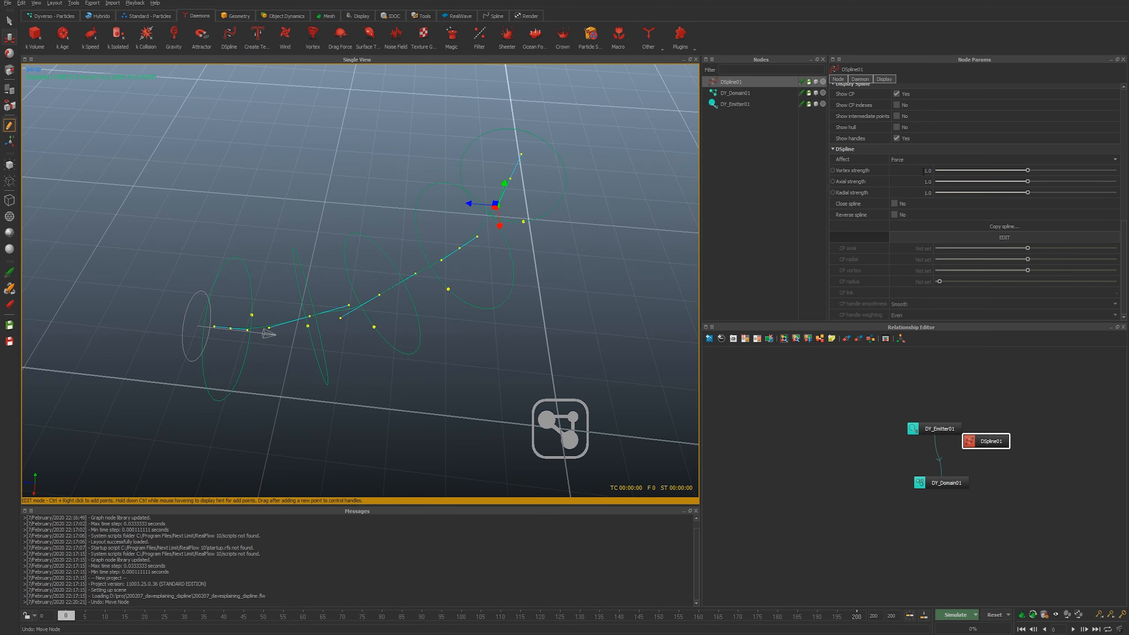
Show the DSpline's force field and turn on editing of its field box.
scroll(850, 129, up, 5)
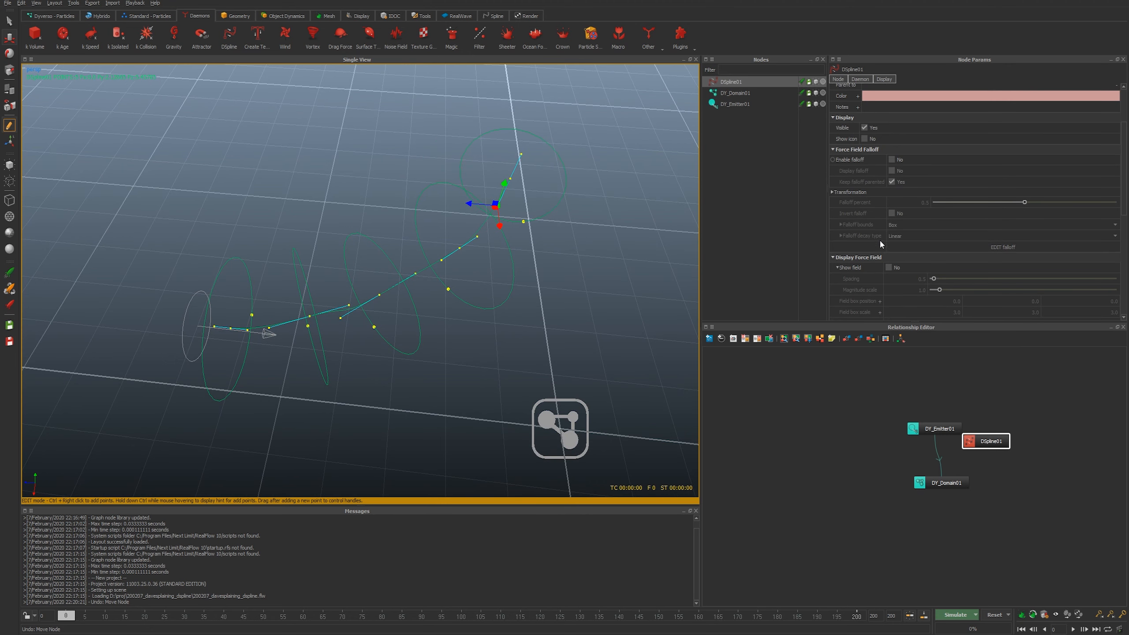
click(888, 267)
alt+drag(520, 267, 486, 293)
scroll(929, 269, down, 3)
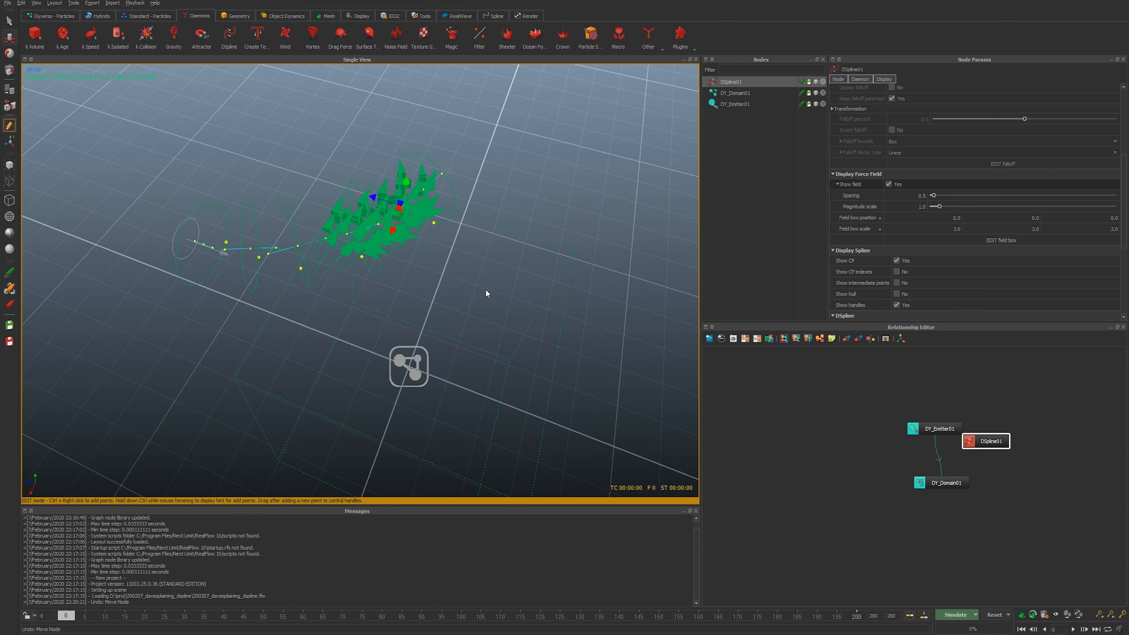
click(988, 240)
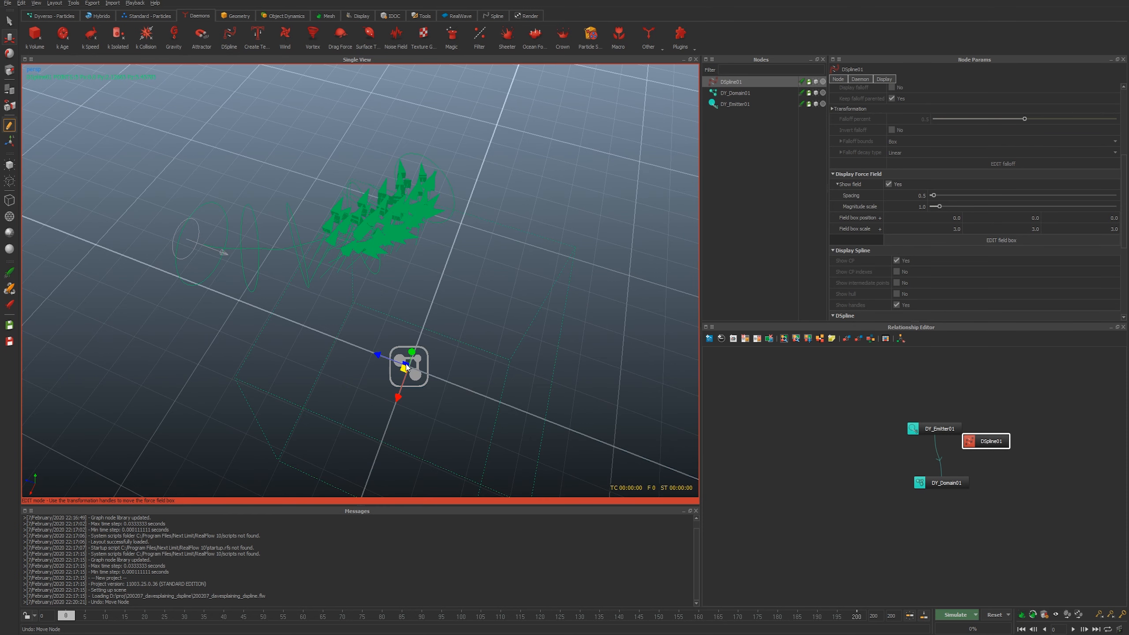
Try to move the field box freehand over to the spline.
drag(414, 365, 345, 197)
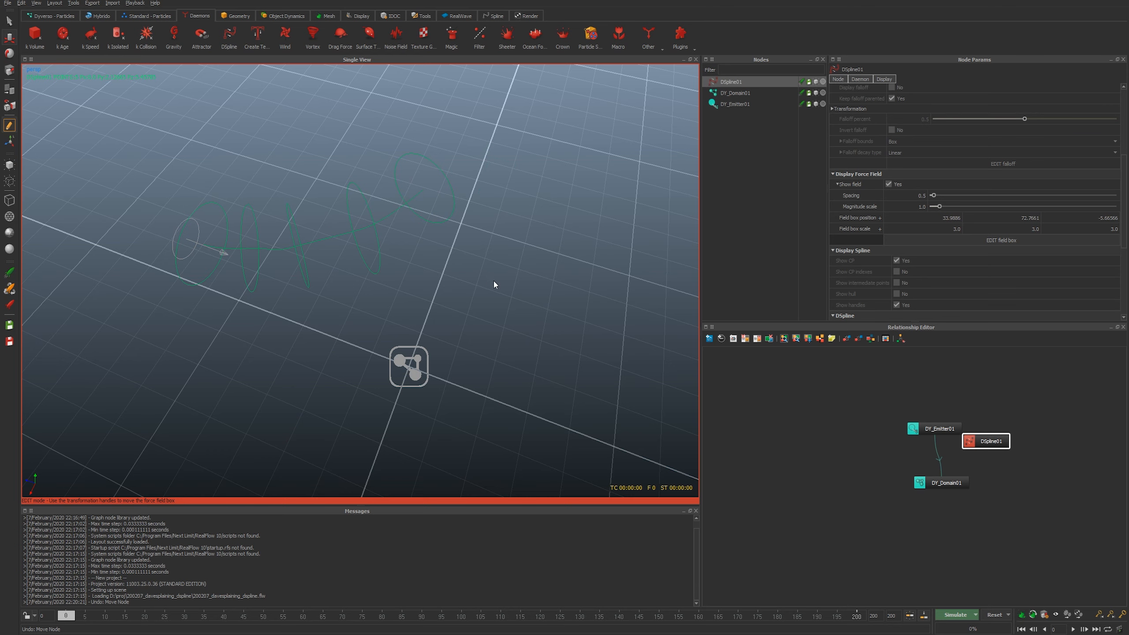
alt+right_drag(494, 280, 444, 310)
scroll(425, 312, up, 2)
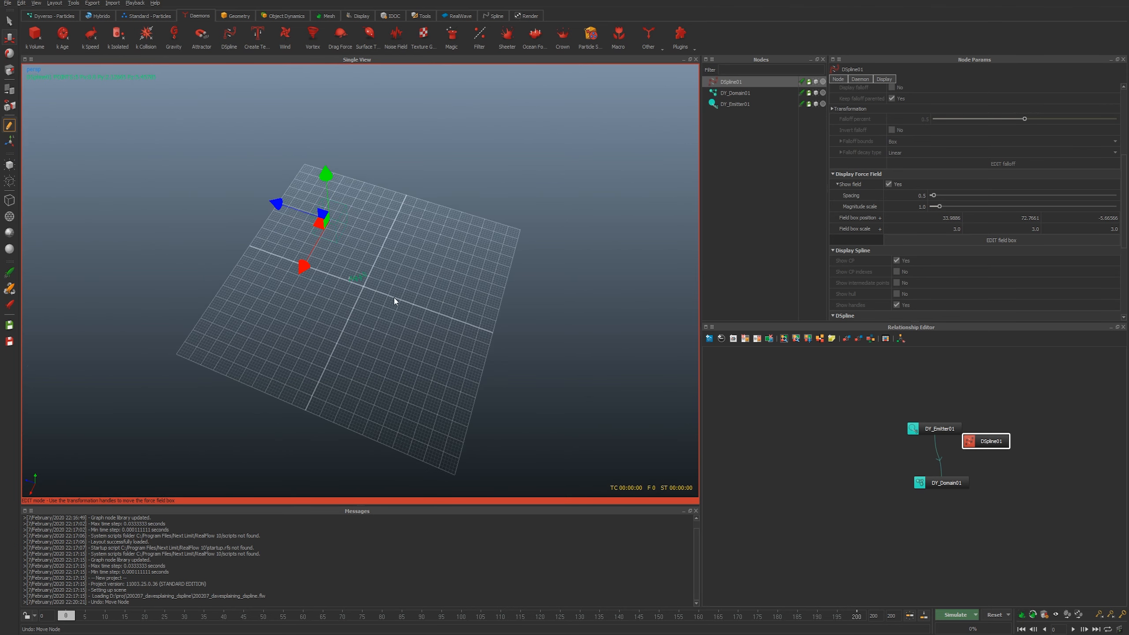
drag(314, 224, 297, 263)
scroll(344, 270, up, 5)
scroll(343, 293, down, 3)
scroll(466, 312, down, 4)
Set the field box position to 0, 0, 0.
double_click(1001, 218)
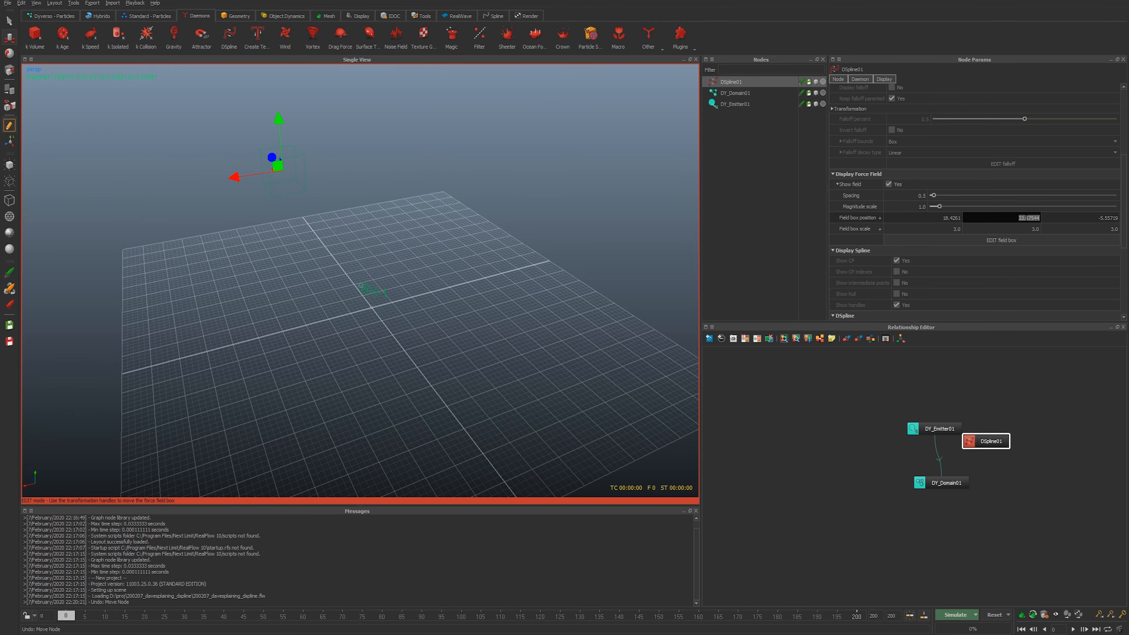
text(0)
key(Tab)
text(0)
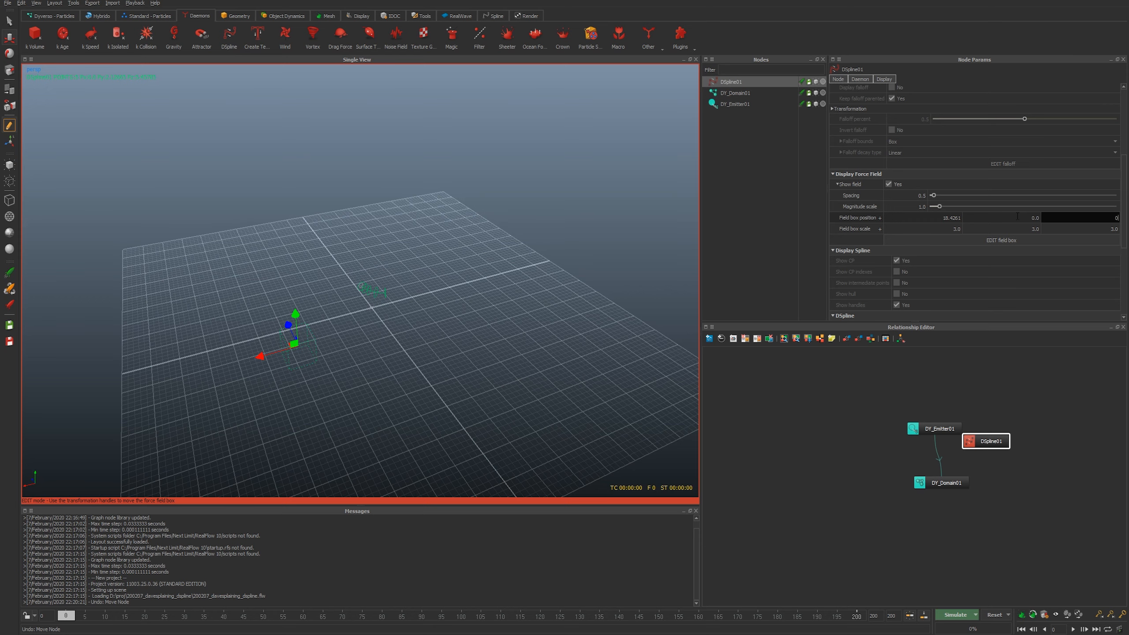
key(shift+Tab)
key(shift+Tab)
text(0)
key(Return)
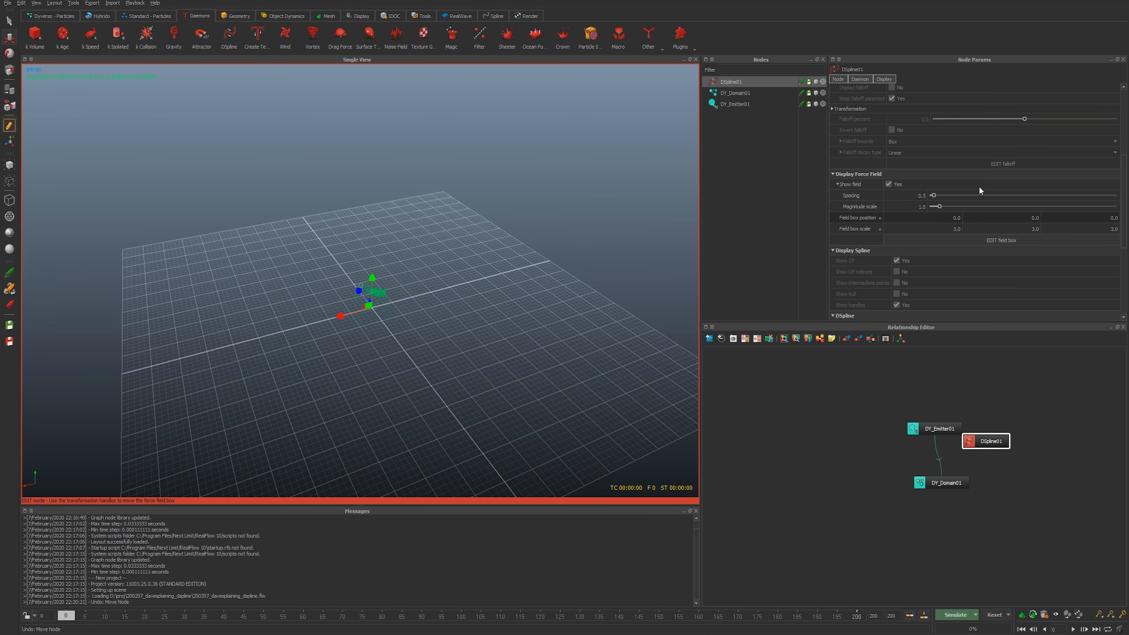
Scale the field box uniformly to about 7.73 so it covers the whole spline.
alt+drag(333, 317, 379, 350)
alt+right_drag(379, 349, 500, 359)
key(r)
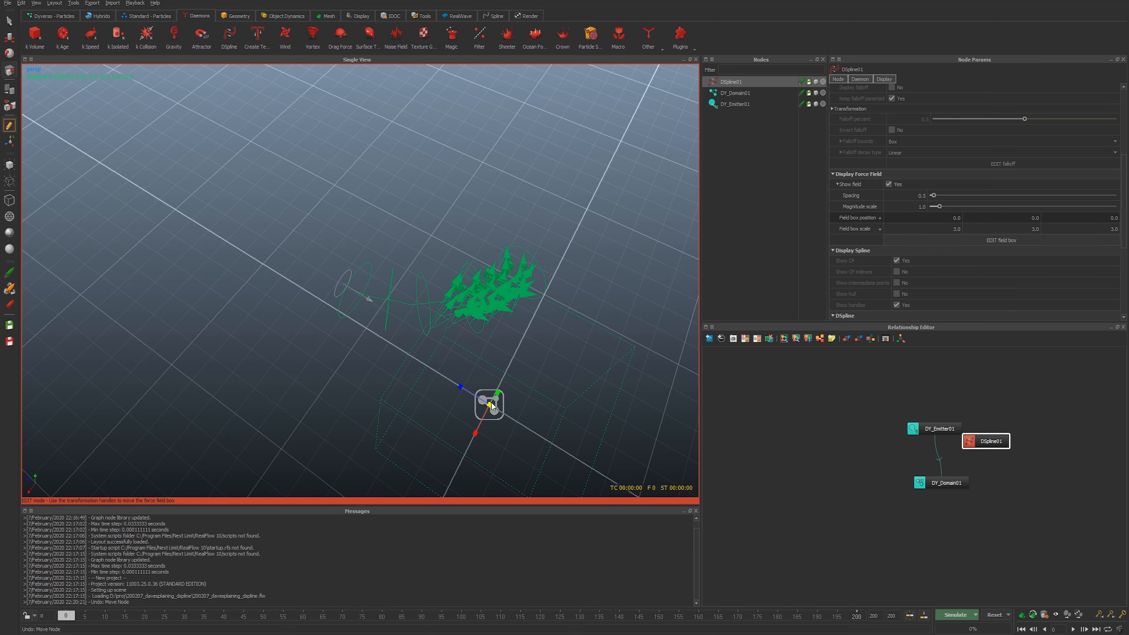
drag(491, 405, 520, 412)
alt+drag(430, 390, 454, 366)
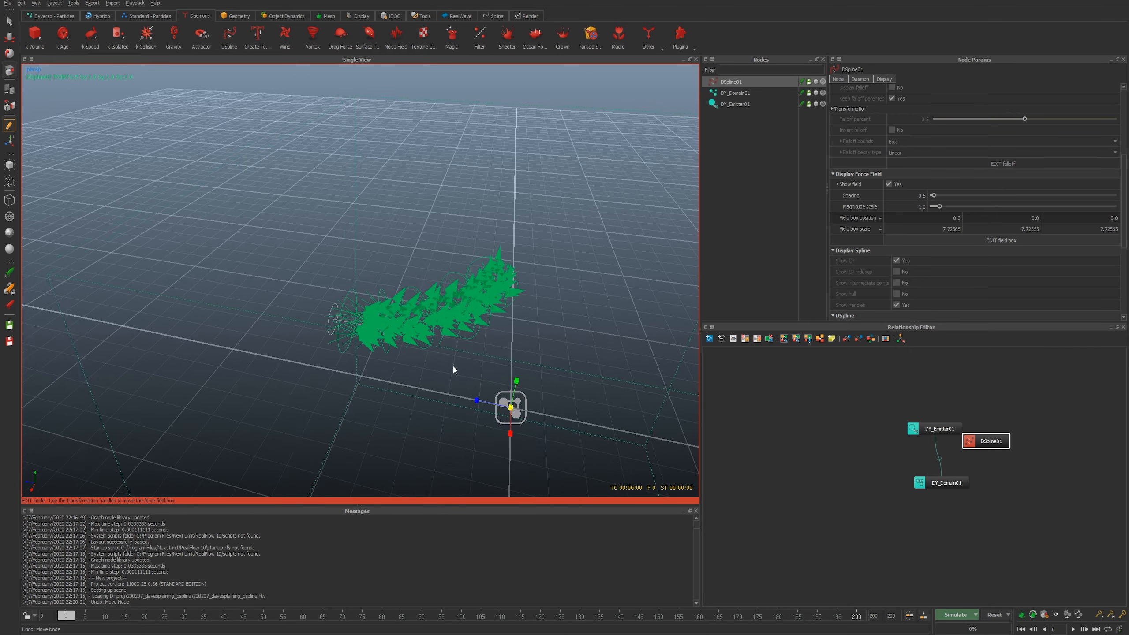
alt+middle_drag(453, 366, 386, 349)
alt+right_drag(386, 350, 431, 355)
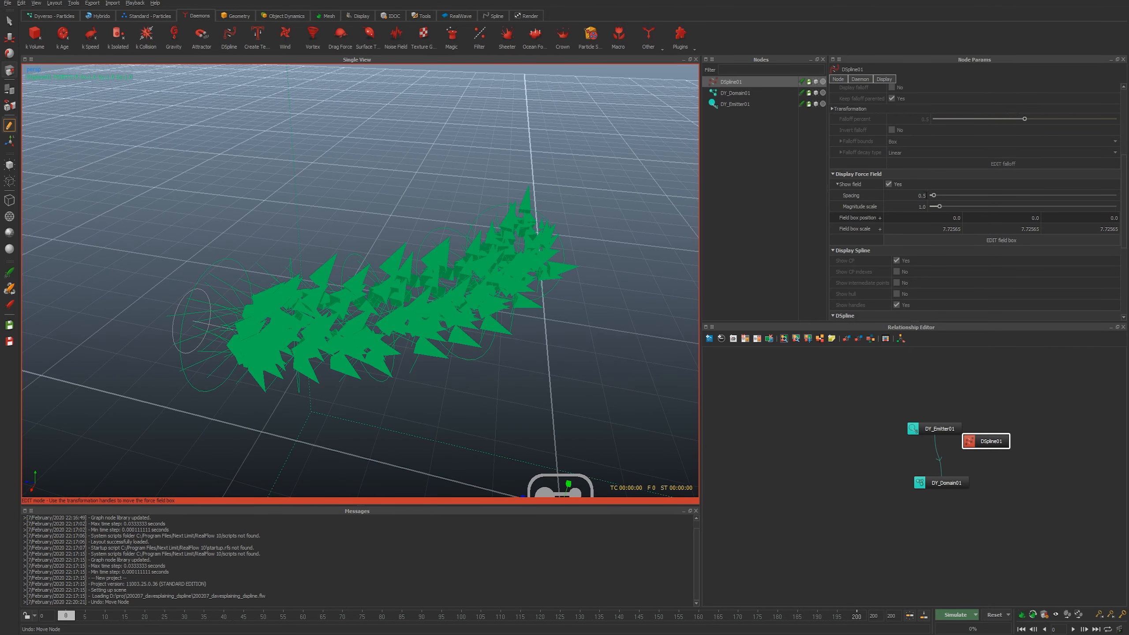
Set the force field's spacing to 0.675 and magnitude scale to 0.462, and inspect the arrows along the spline.
drag(938, 196, 932, 207)
alt+drag(550, 312, 489, 434)
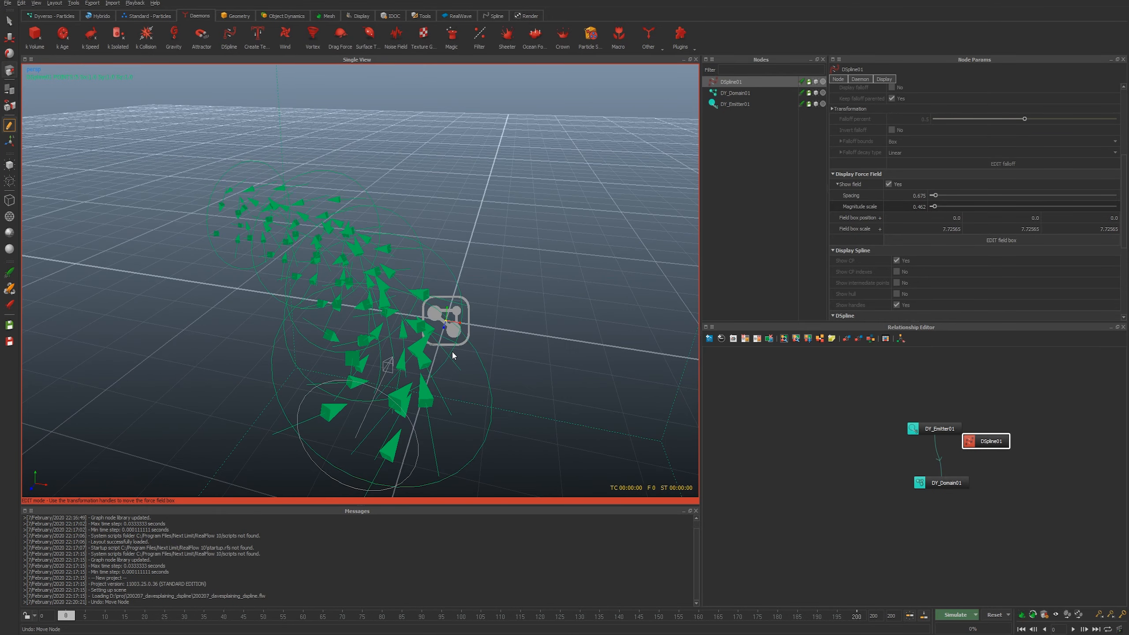
mouse_move(433, 297)
alt+mouse_down()
mouse_move(383, 340)
mouse_move(423, 296)
alt+mouse_up()
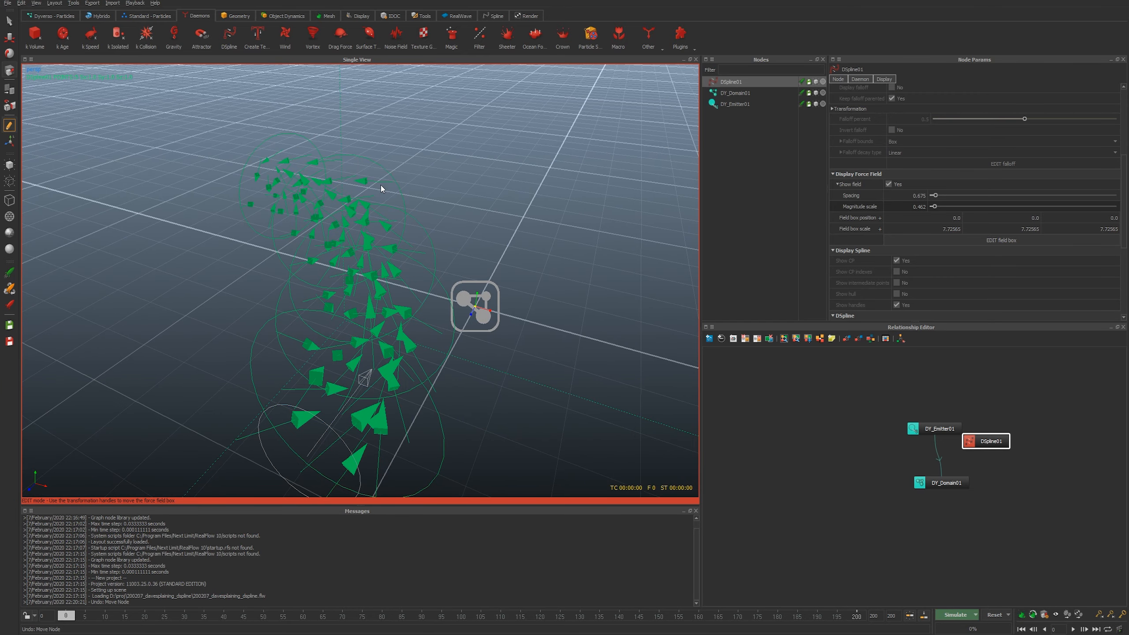
alt+drag(380, 250, 390, 248)
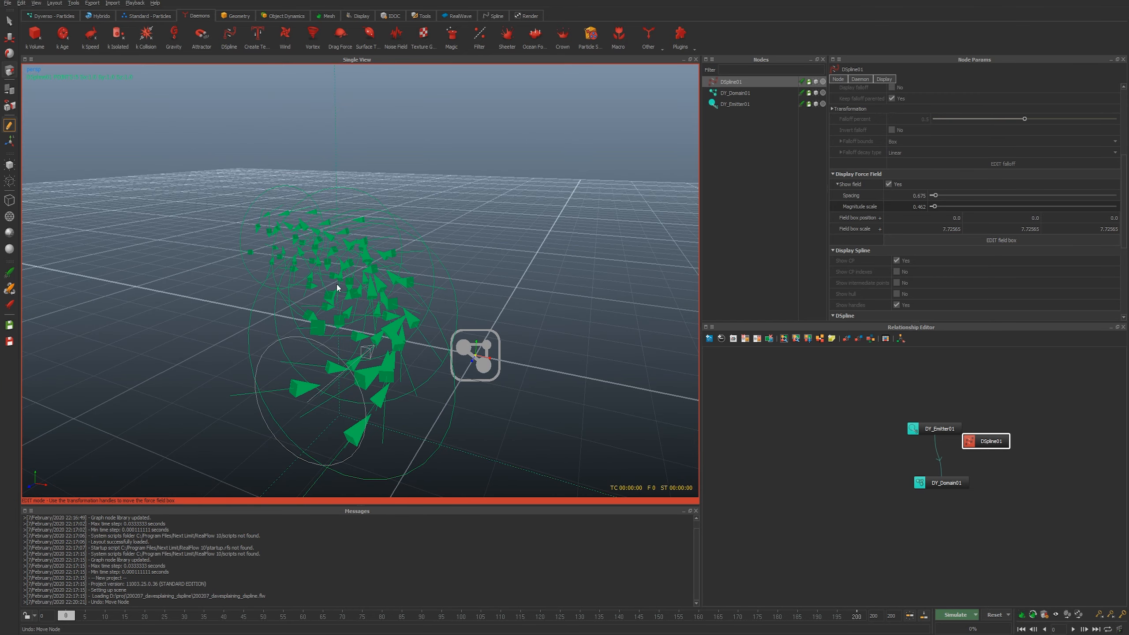
Hide the DSpline force field and run a short test simulation of the emitter.
alt+drag(337, 288, 526, 332)
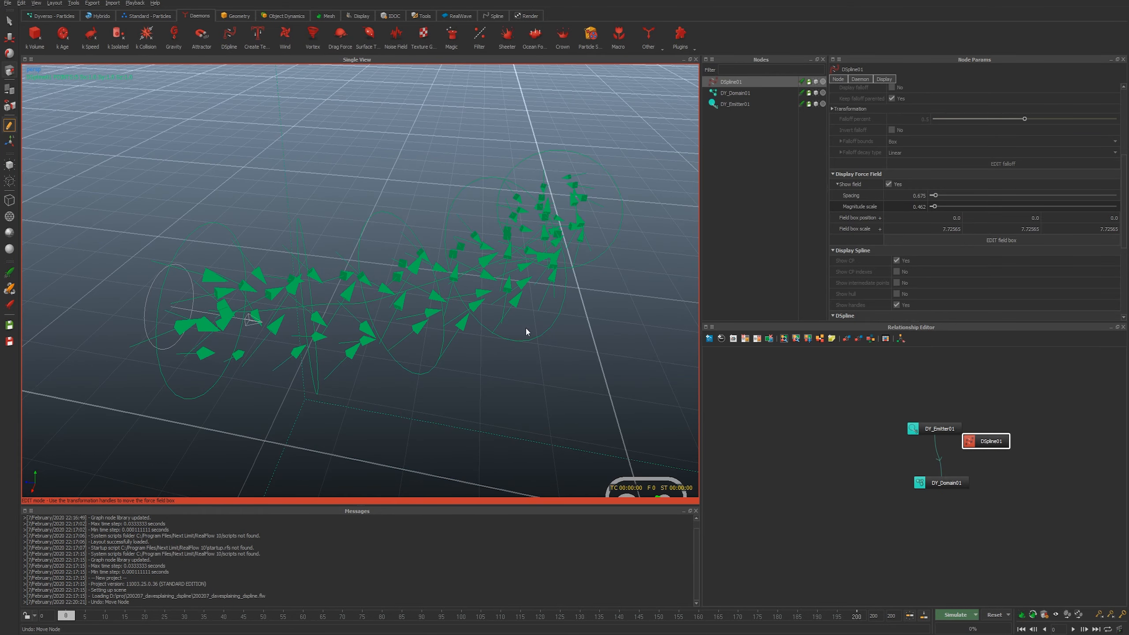
click(889, 183)
key(ctrl+a)
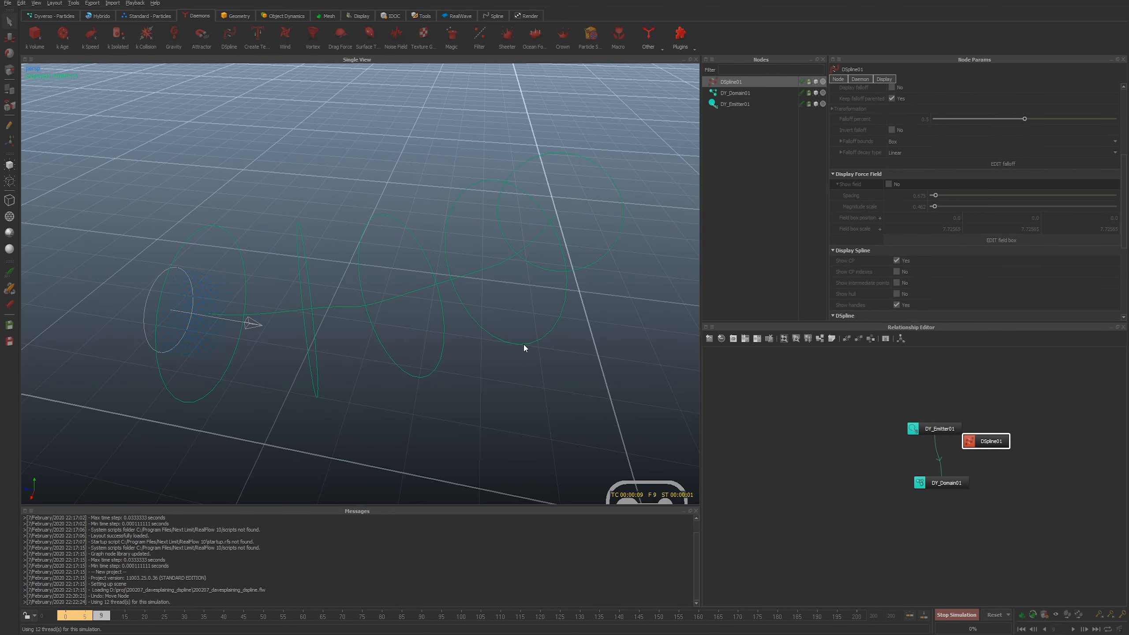
key(ctrl+a)
Link the DSpline01 node to DY_Domain01 and set the domain's particle display type to Sphere.
drag(997, 443, 925, 485)
click(929, 483)
scroll(849, 230, down, 10)
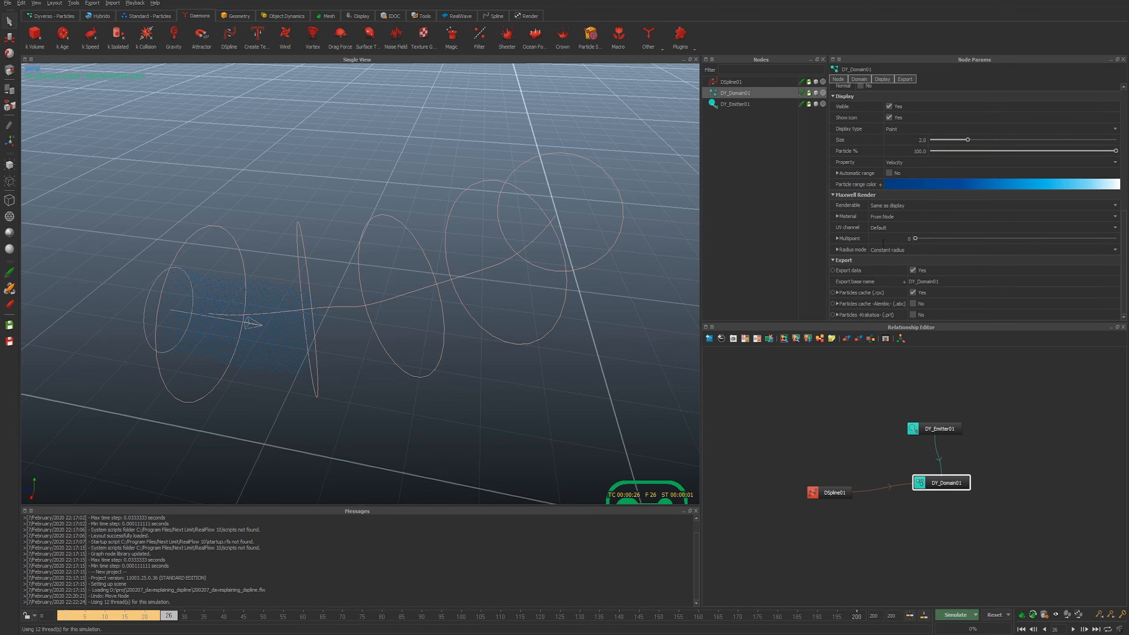
scroll(885, 205, up, 3)
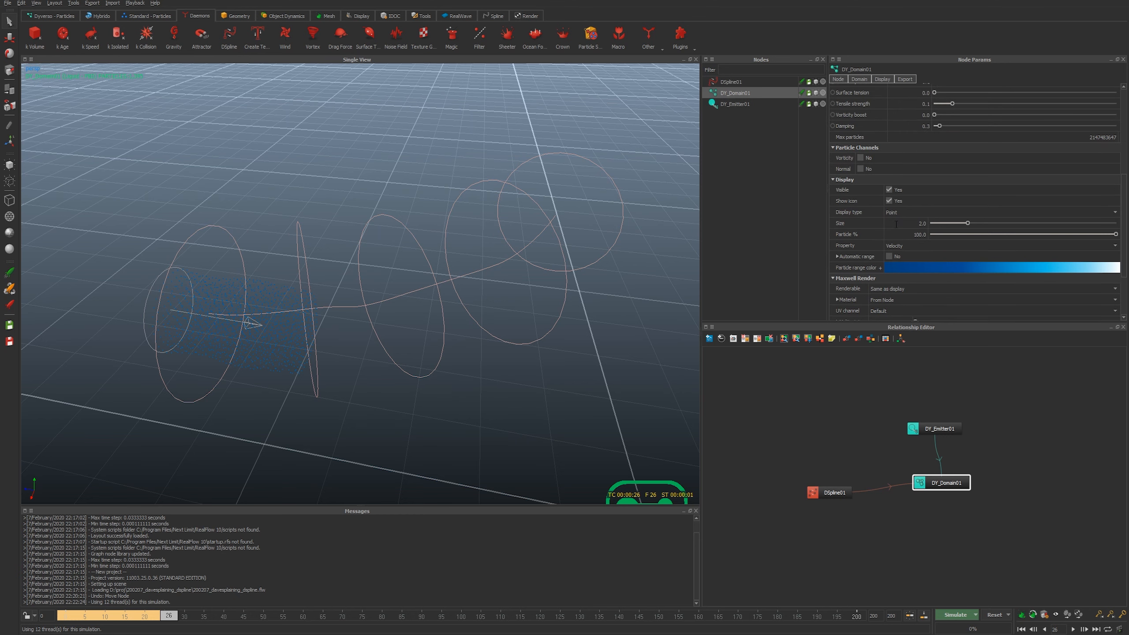
click(903, 213)
click(905, 215)
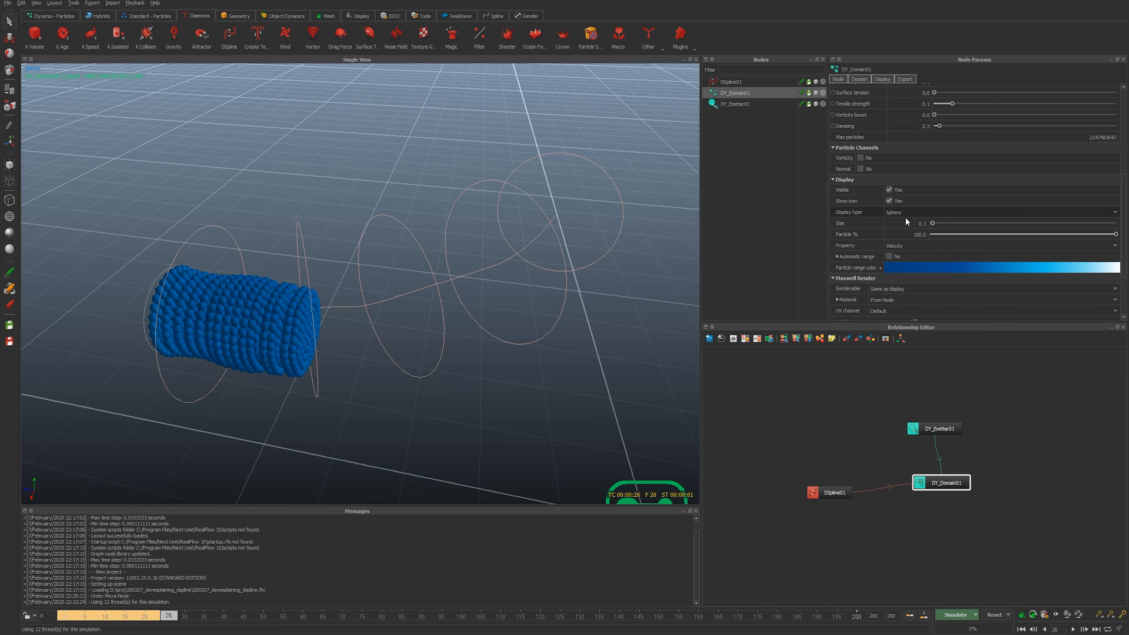
Try the Arrow display type for the domain's particles and switch back to Sphere.
click(901, 211)
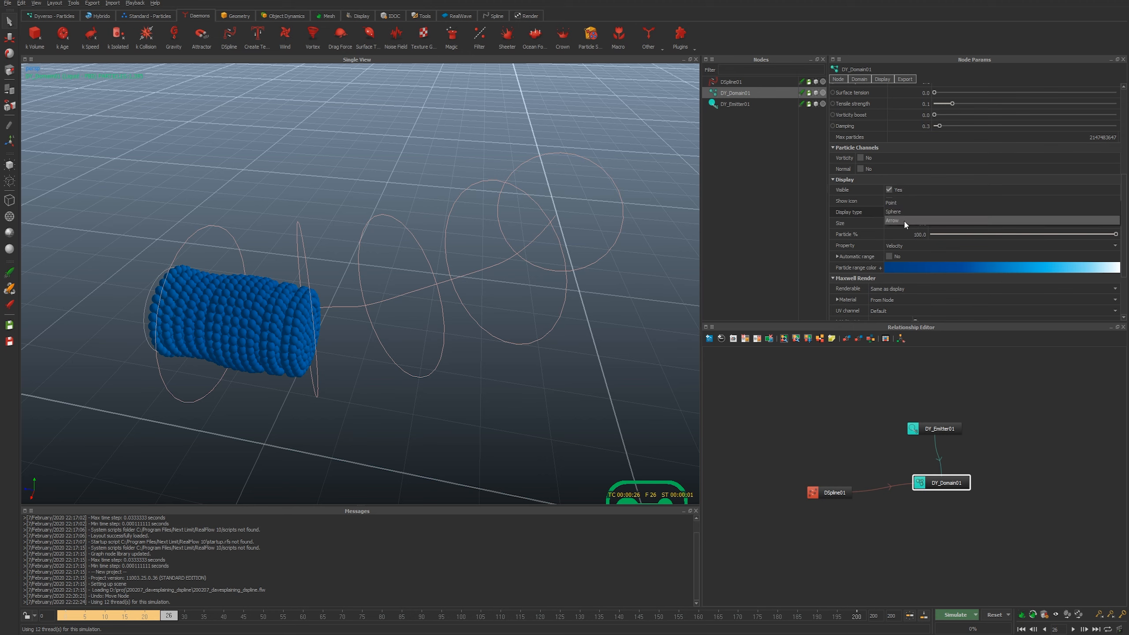
click(904, 221)
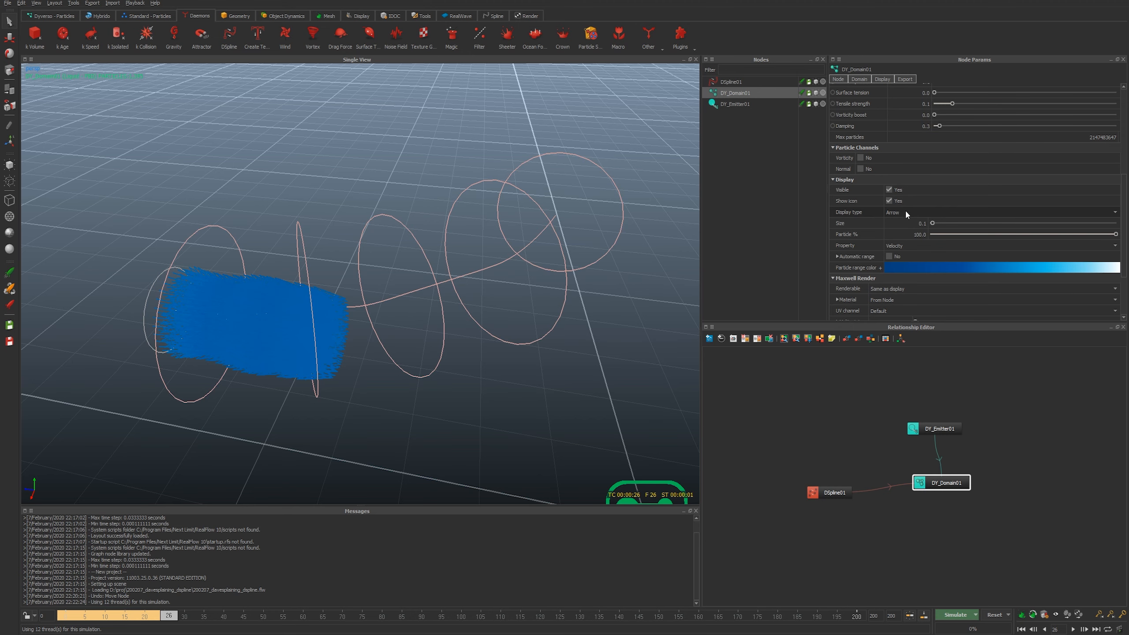
click(905, 209)
click(910, 203)
Try a display size of 0.08 for the domain's sphere particles, settling on 0.05.
double_click(907, 224)
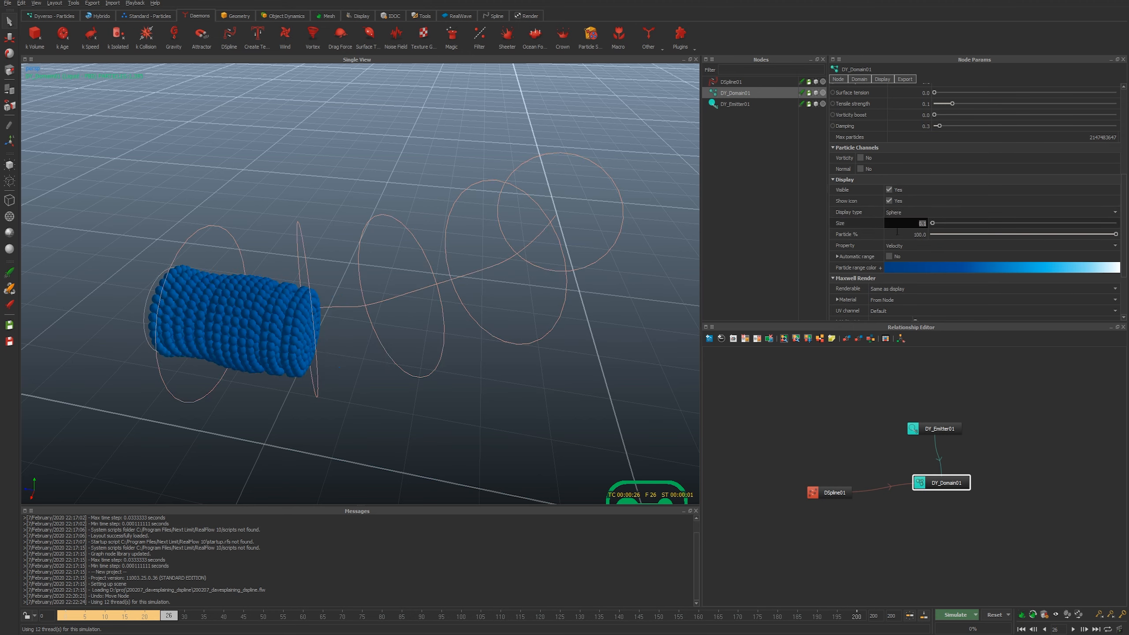
text(.08)
key(Return)
double_click(900, 221)
text(.05)
key(Return)
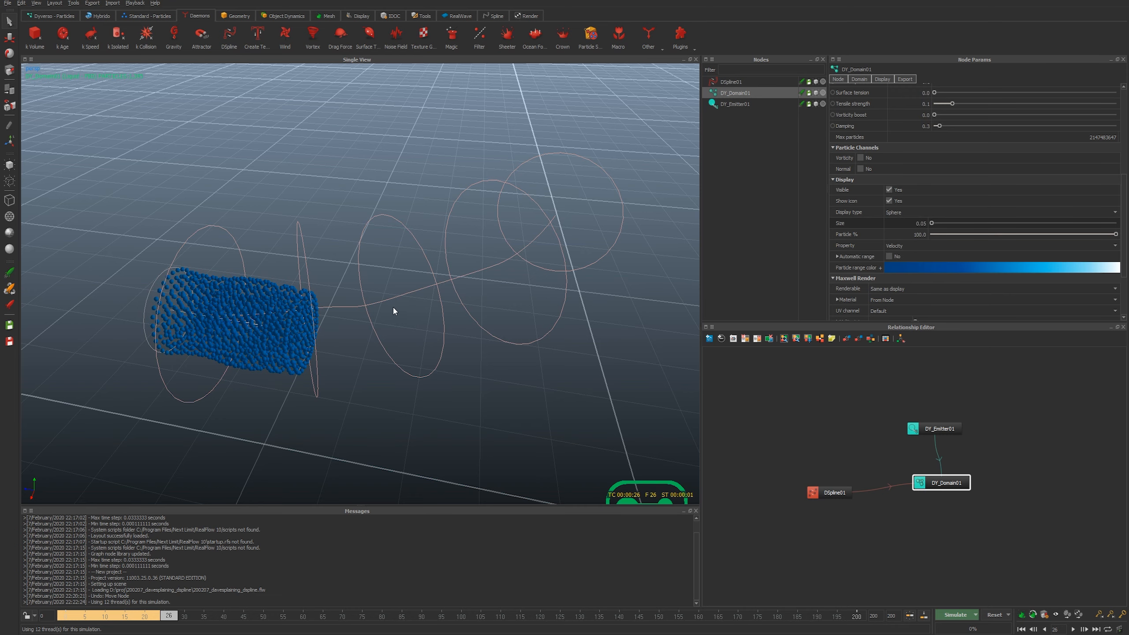
Reset and rerun the simulation, checking how the particles travel relative to the spline before stopping it.
alt+drag(393, 307, 408, 336)
key(alt+r)
key(alt+a)
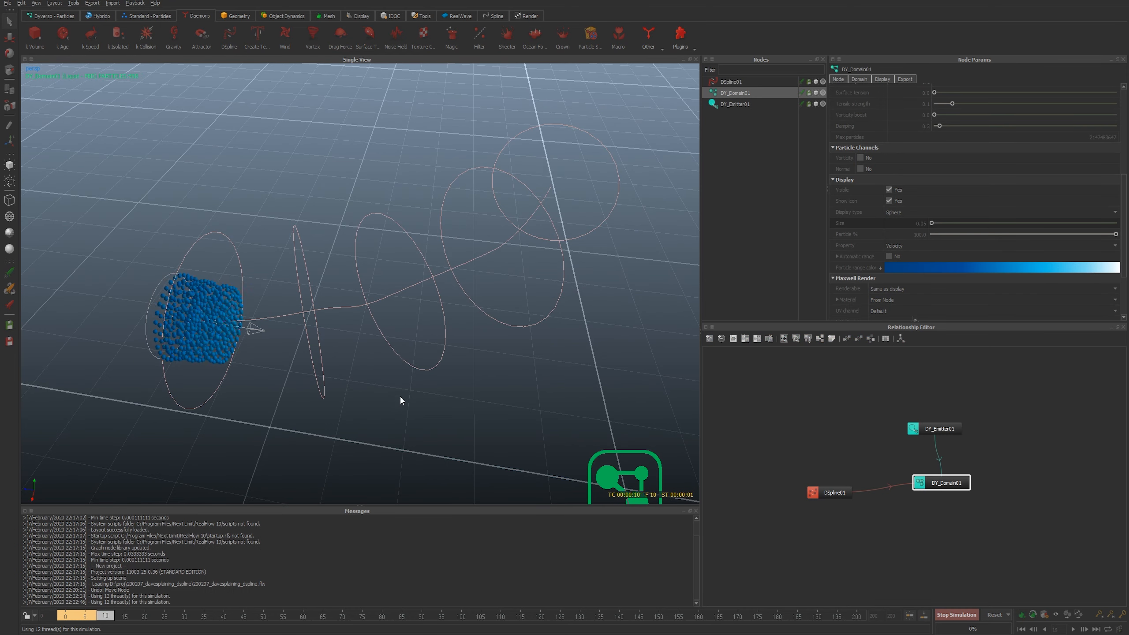
alt+drag(400, 397, 478, 401)
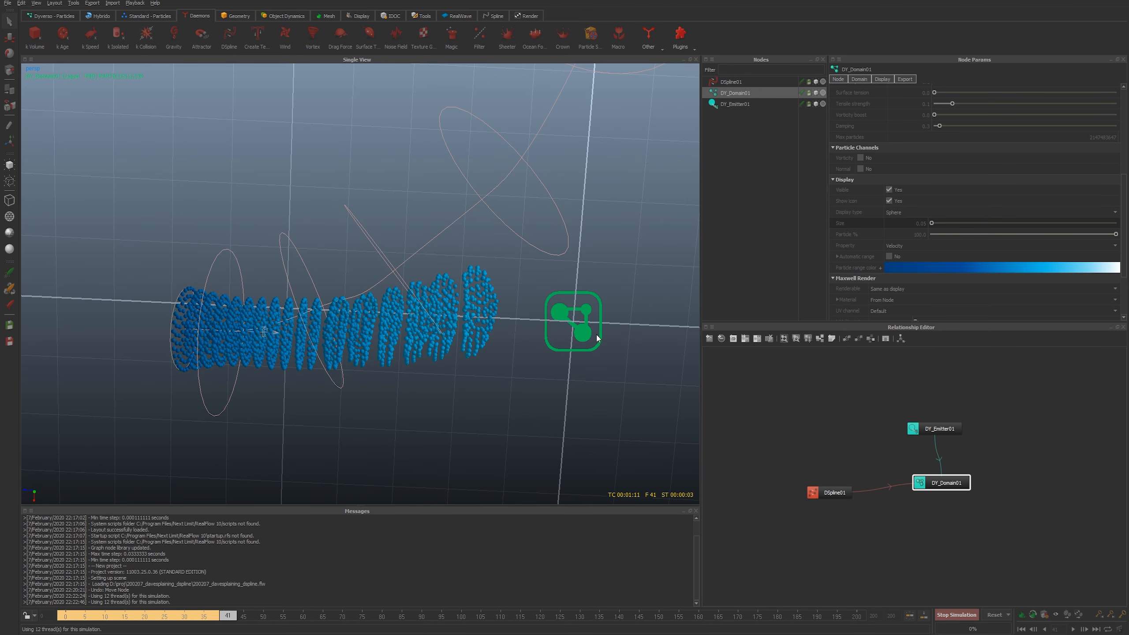
alt+right_drag(597, 334, 452, 362)
key(alt+a)
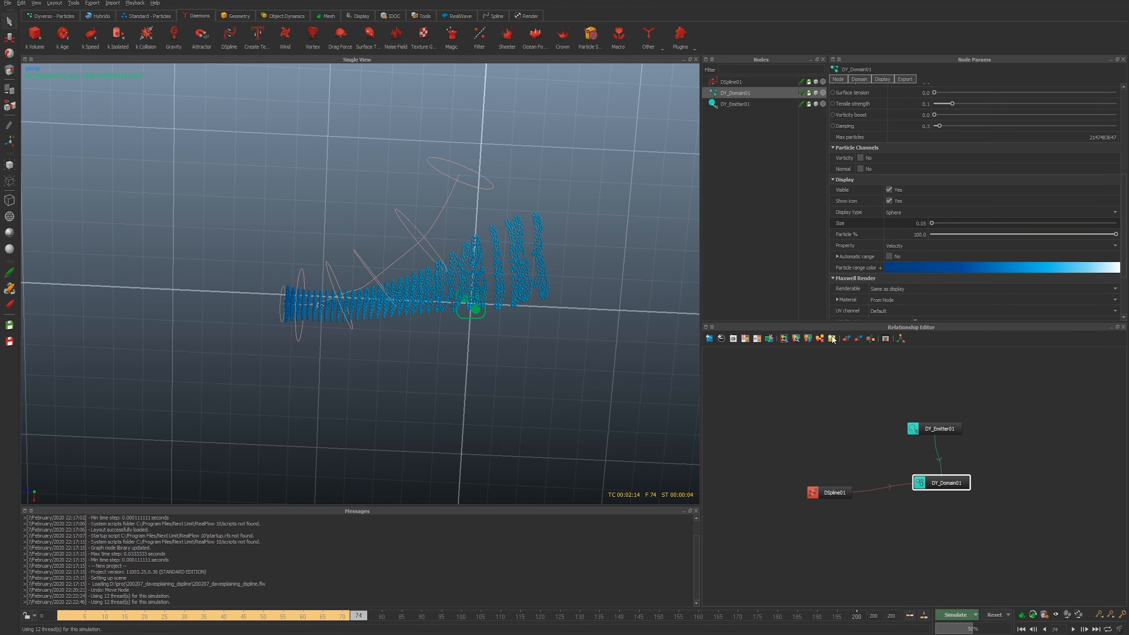
Set DY_Emitter01's speed to 1.0 and both its V random and H random to 0.25.
drag(939, 428, 945, 419)
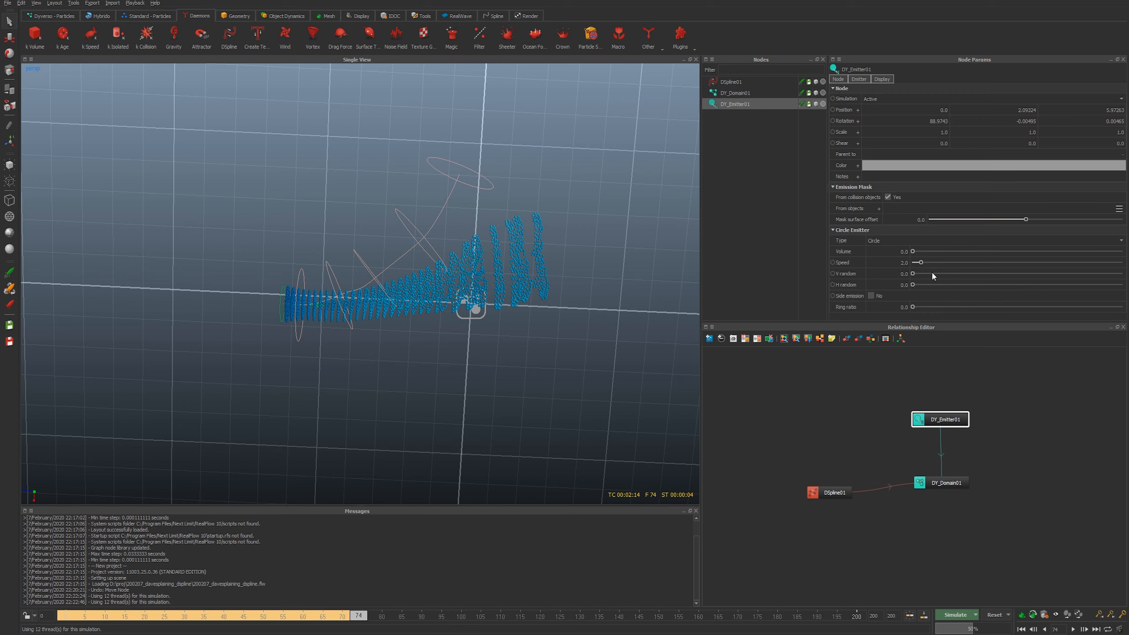
double_click(881, 262)
text(1)
key(Return)
double_click(883, 272)
text(.2)
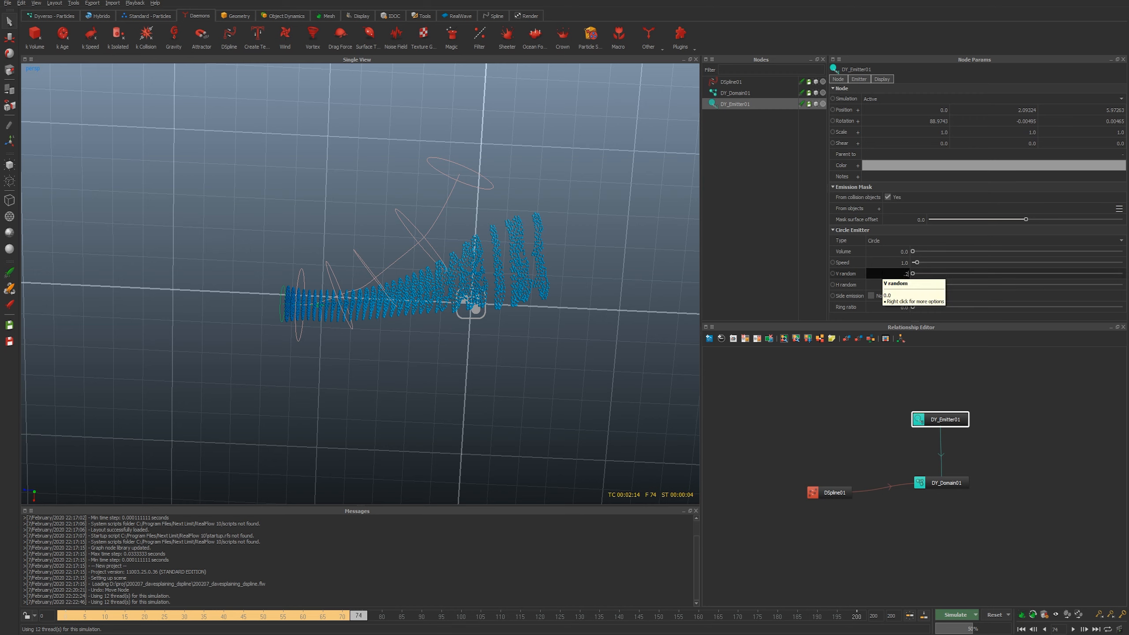
text(5)
key(Tab)
text(.25)
key(Return)
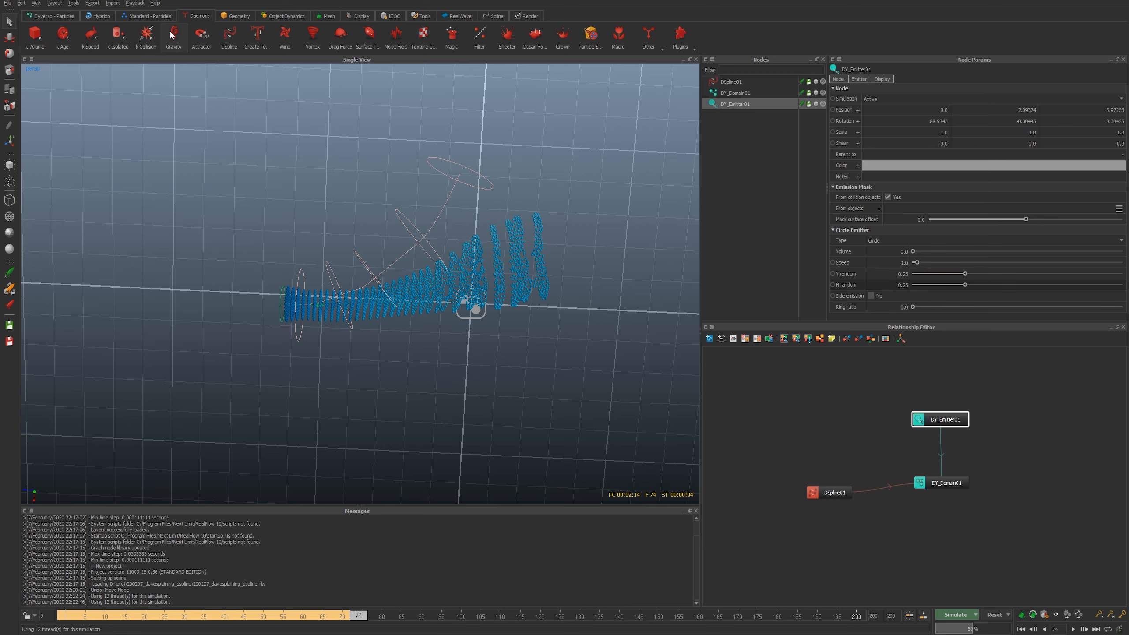
Add a Drag Force daemon to the scene and link it only to DY_Domain01.
click(337, 41)
drag(1024, 503, 947, 482)
drag(995, 446, 1035, 447)
key(Delete)
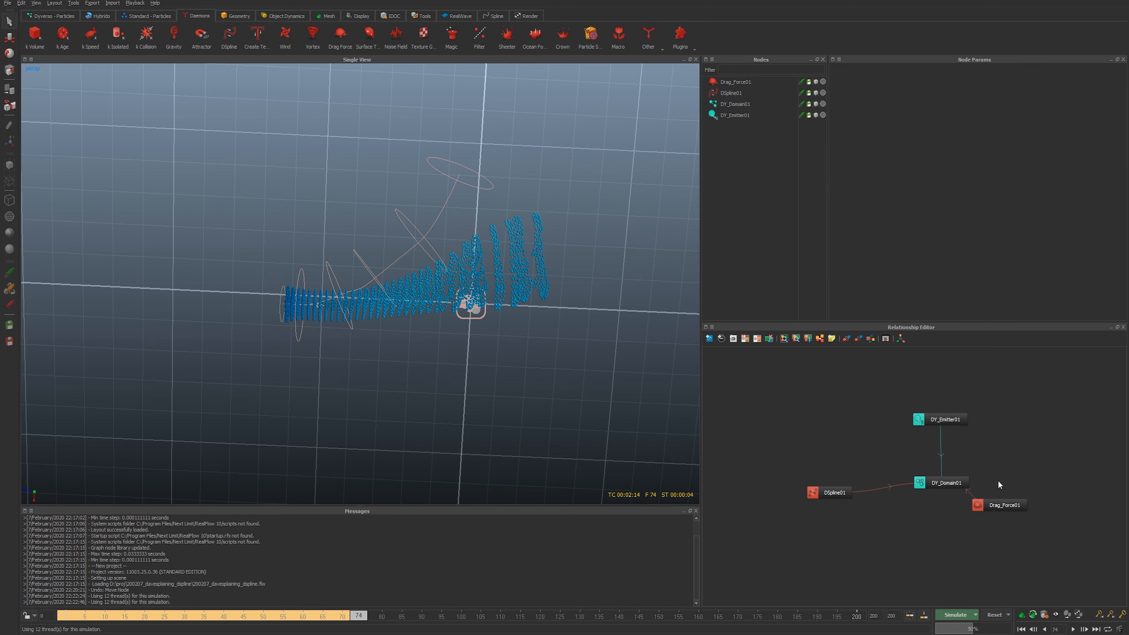
drag(999, 505, 1007, 479)
Reset and rerun the simulation with the drag force, examining the flow along the spline from several angles.
key(alt+r)
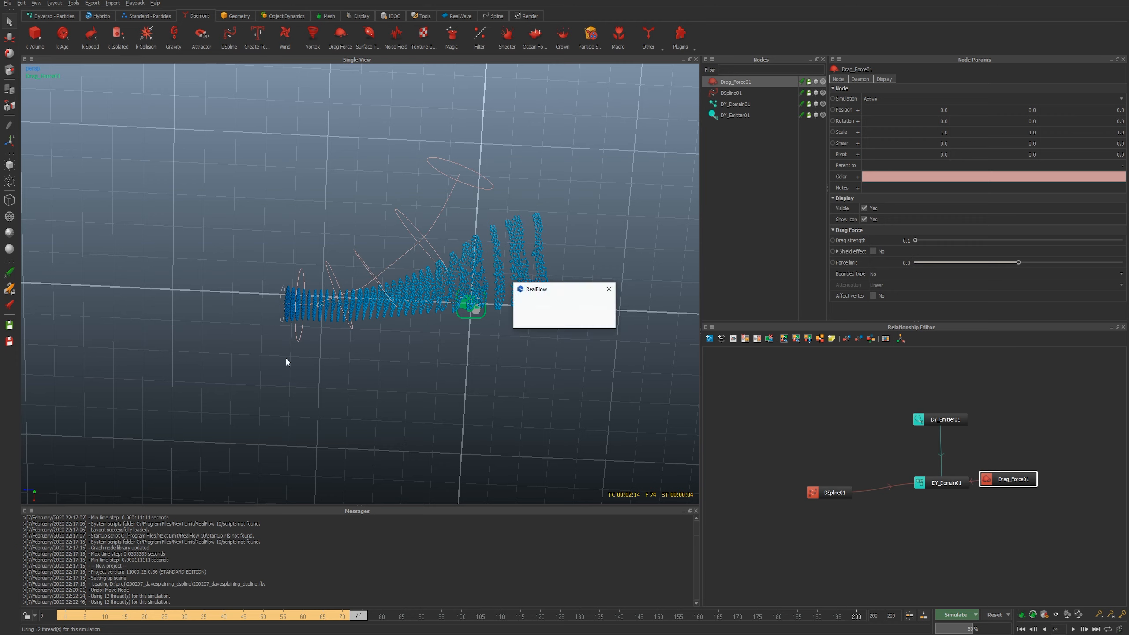
key(alt+a)
alt+drag(395, 355, 341, 341)
alt+right_drag(340, 341, 382, 348)
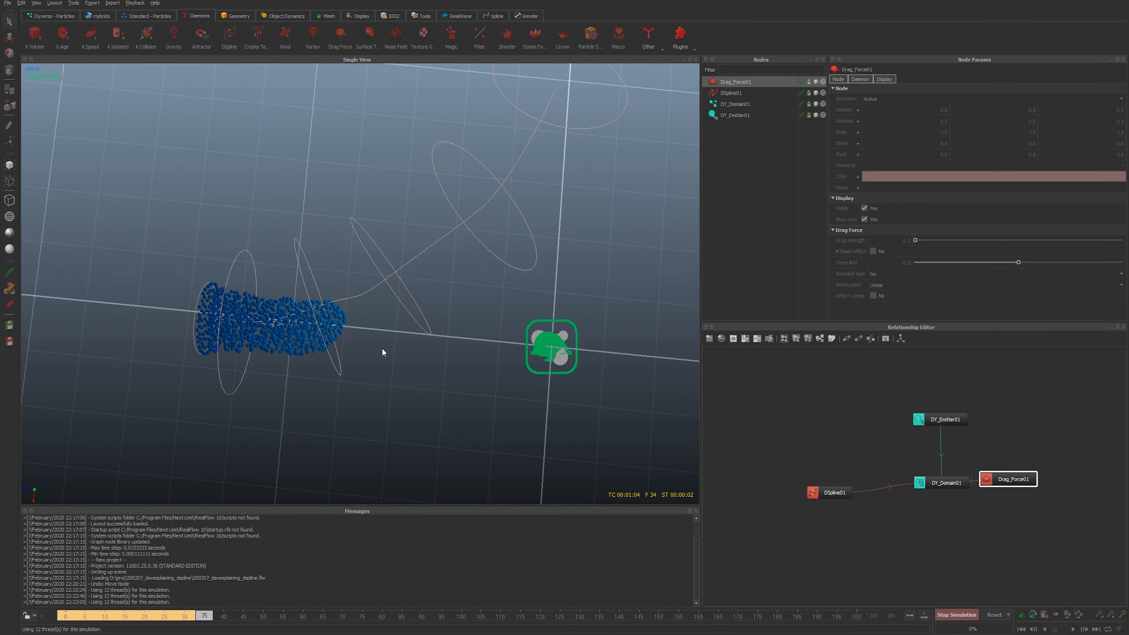
alt+right_drag(699, 387, 509, 371)
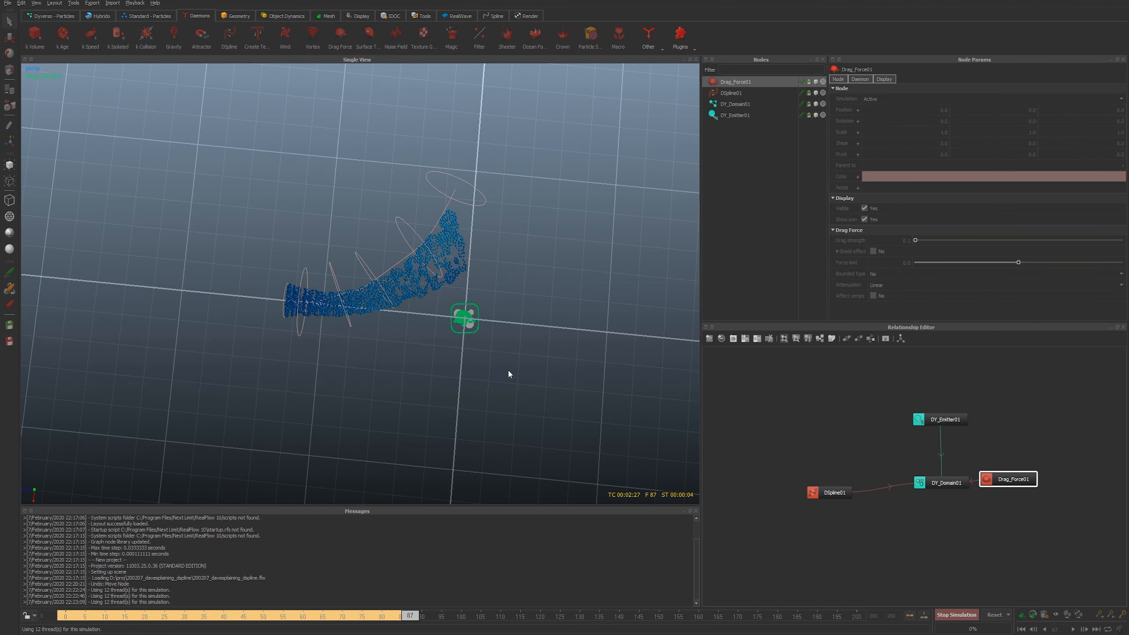
alt+drag(508, 372, 466, 391)
mouse_move(467, 392)
alt+right_down()
mouse_move(527, 395)
mouse_move(476, 390)
mouse_move(487, 382)
alt+right_up()
key(alt+a)
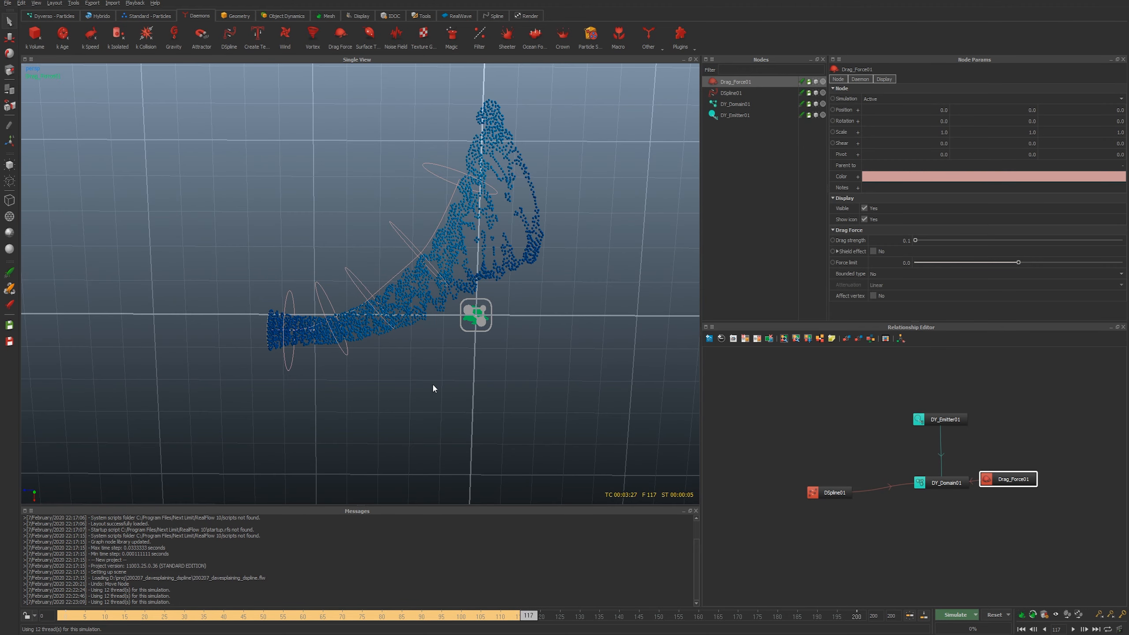
alt+drag(432, 382, 396, 317)
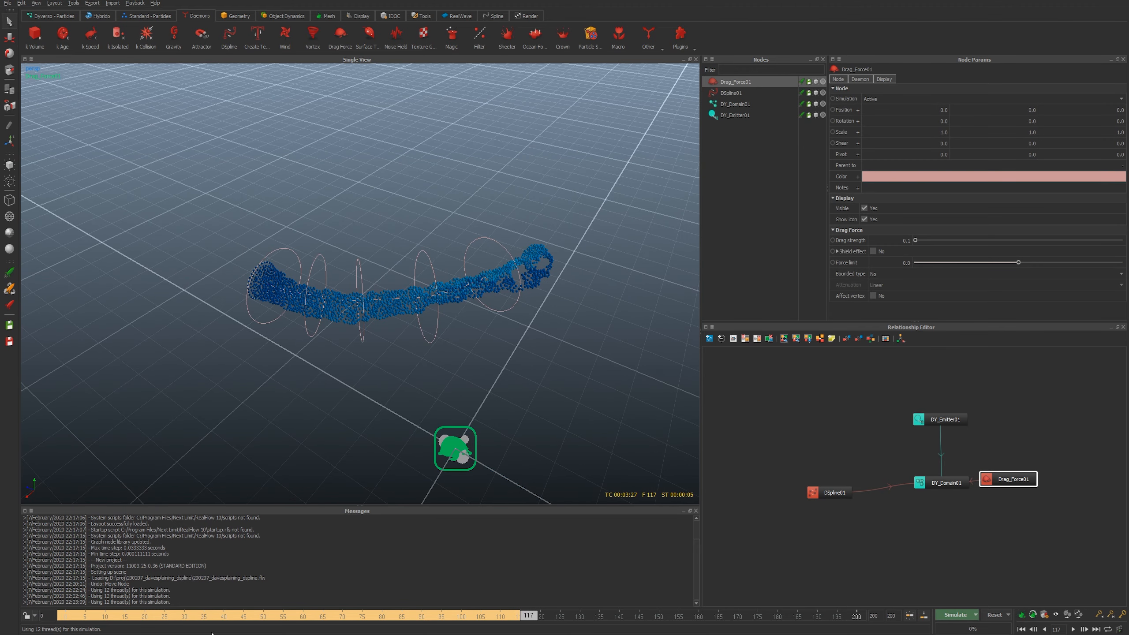
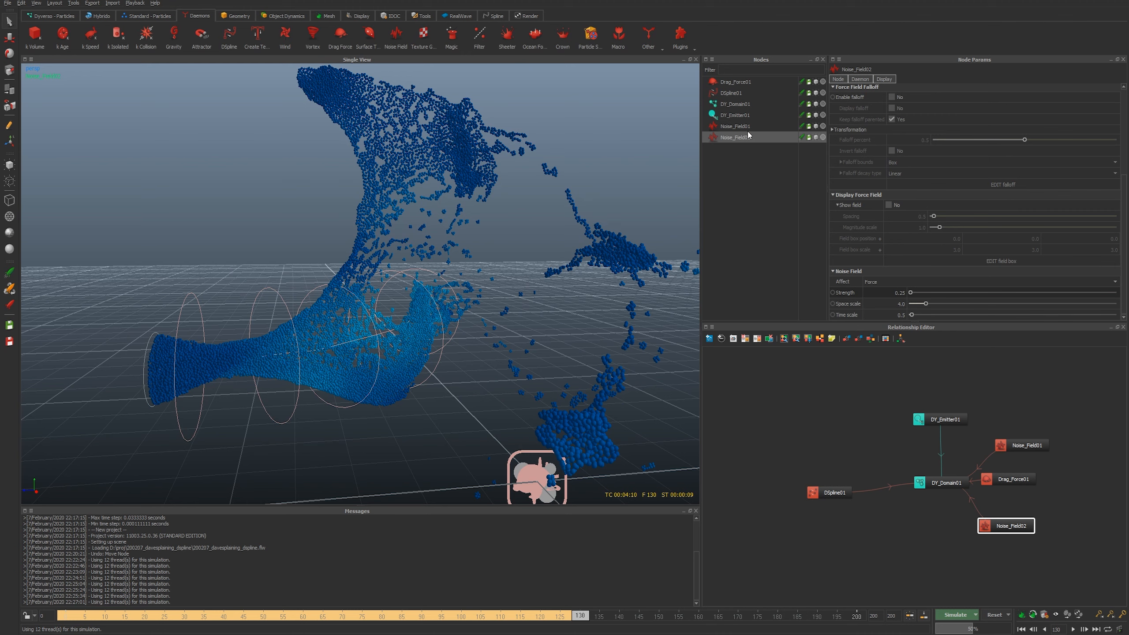
Set Noise_Field01's space scale to 0.8 and its strength to 0.5.
click(749, 126)
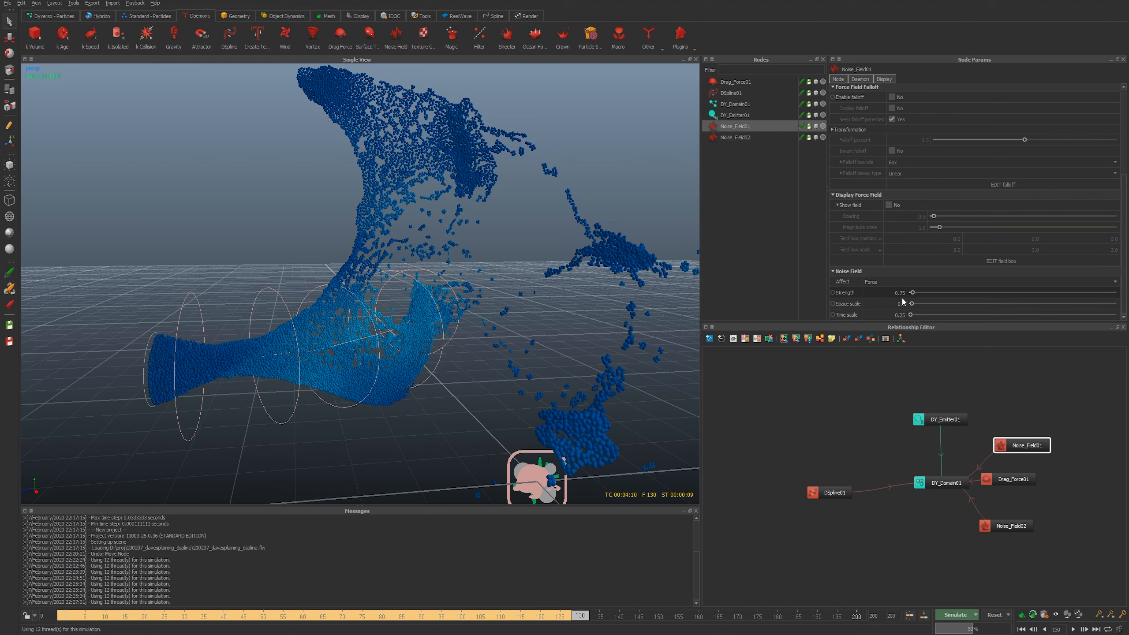
double_click(887, 306)
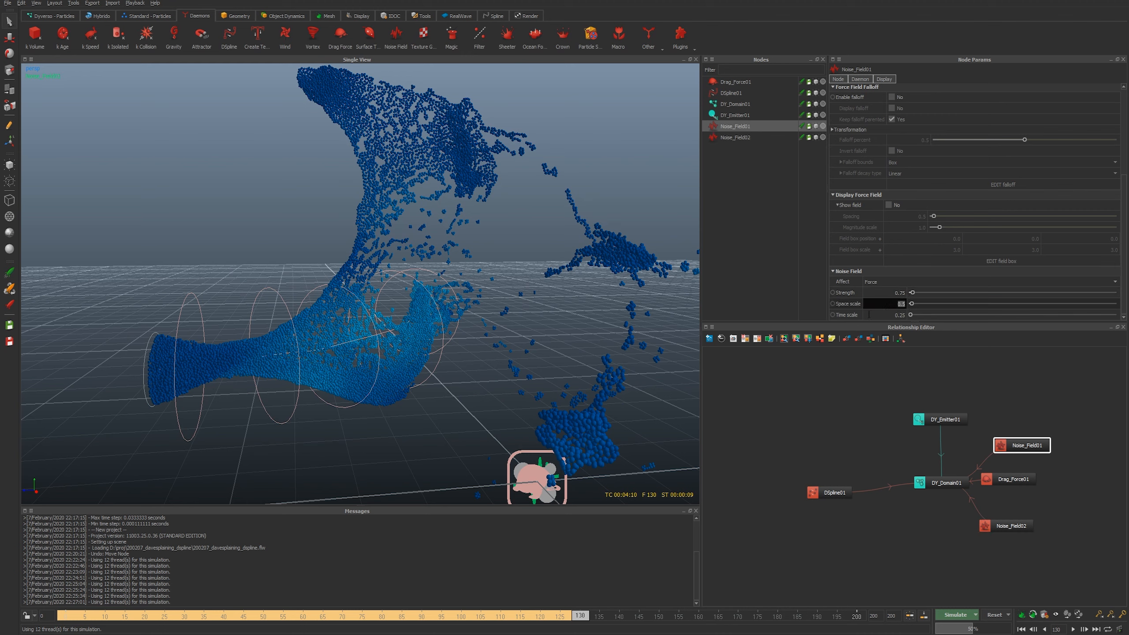
text(0.8)
key(Return)
key(alt+r)
click(547, 321)
double_click(881, 289)
text(0.5)
key(Return)
Rerun the simulation with the adjusted Noise_Field01 and examine the stream from the side.
key(alt+r)
key(Return)
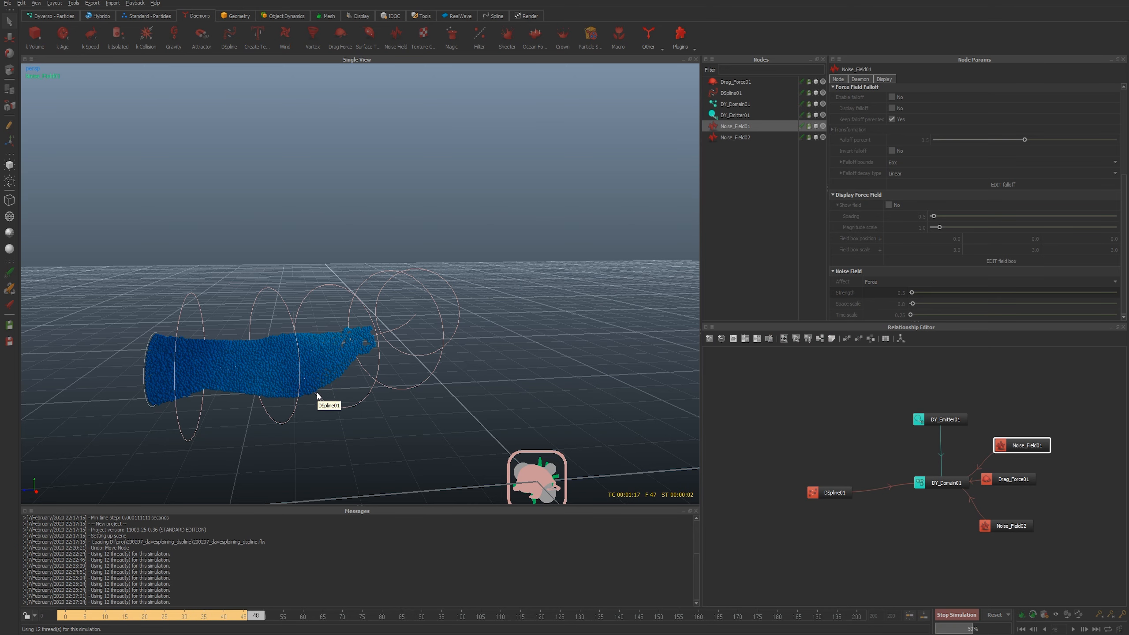
alt+drag(320, 396, 288, 381)
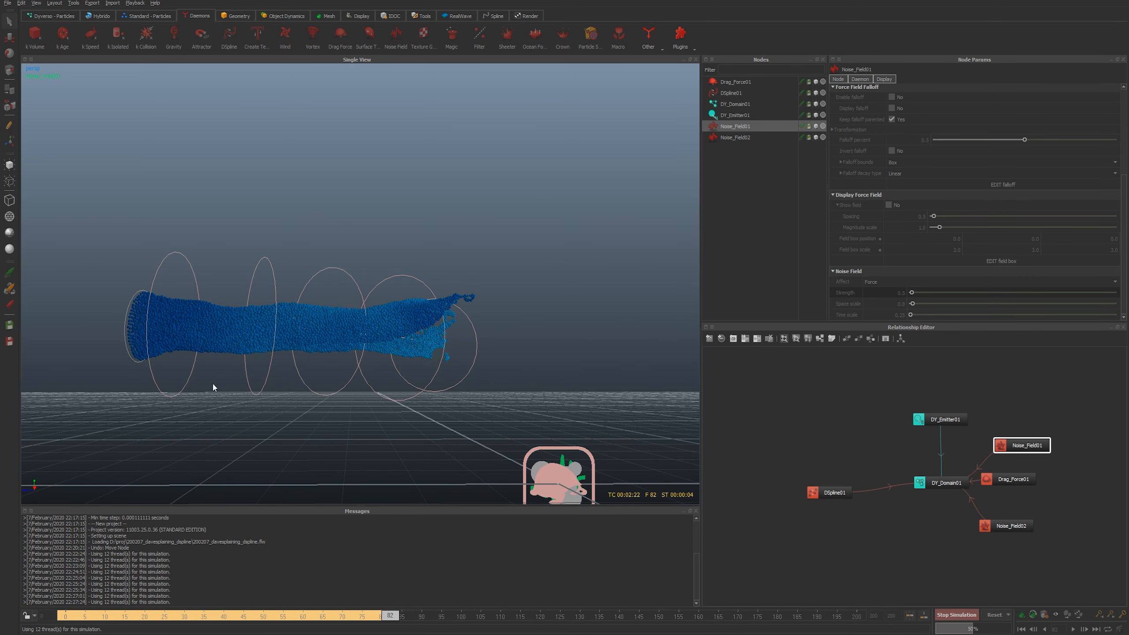
key(Escape)
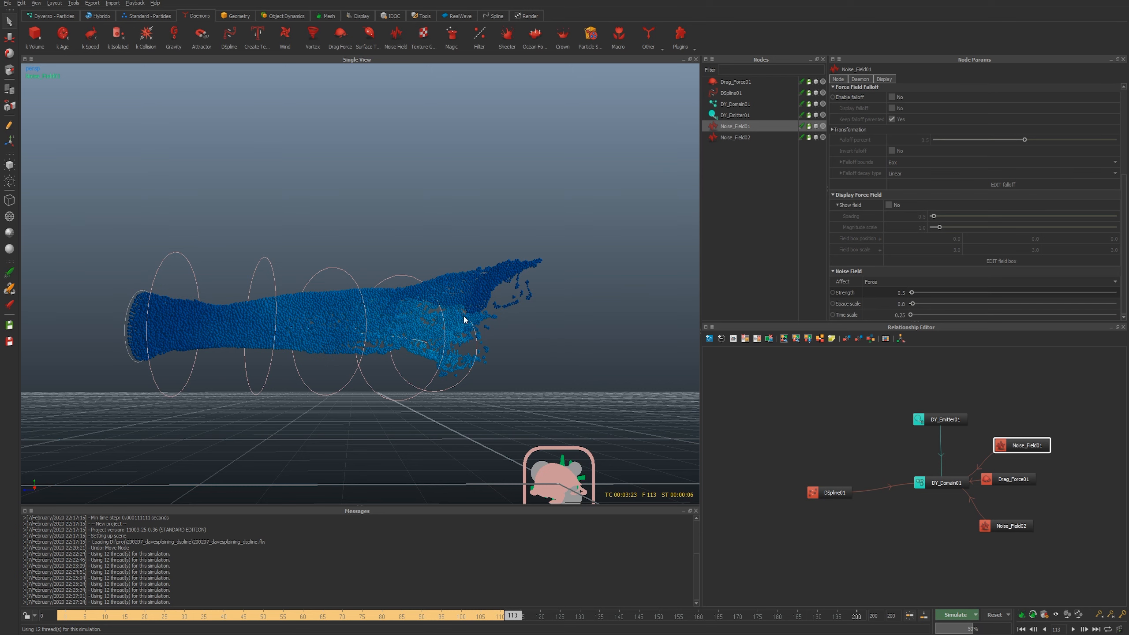
Set Noise_Field02's strength to 0.5.
click(755, 138)
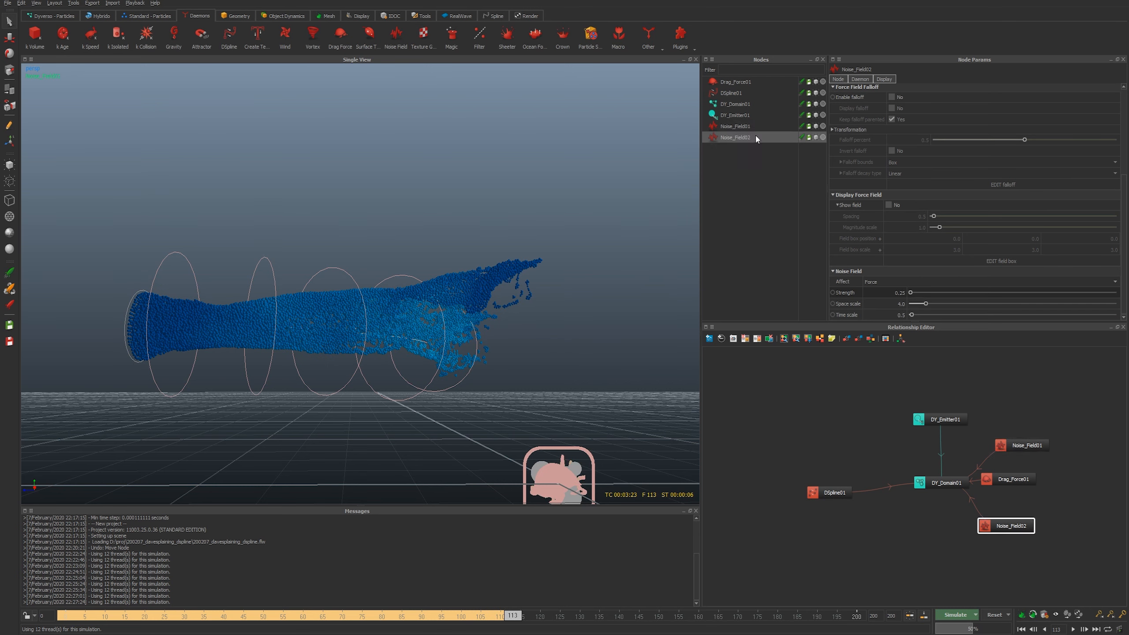
click(887, 315)
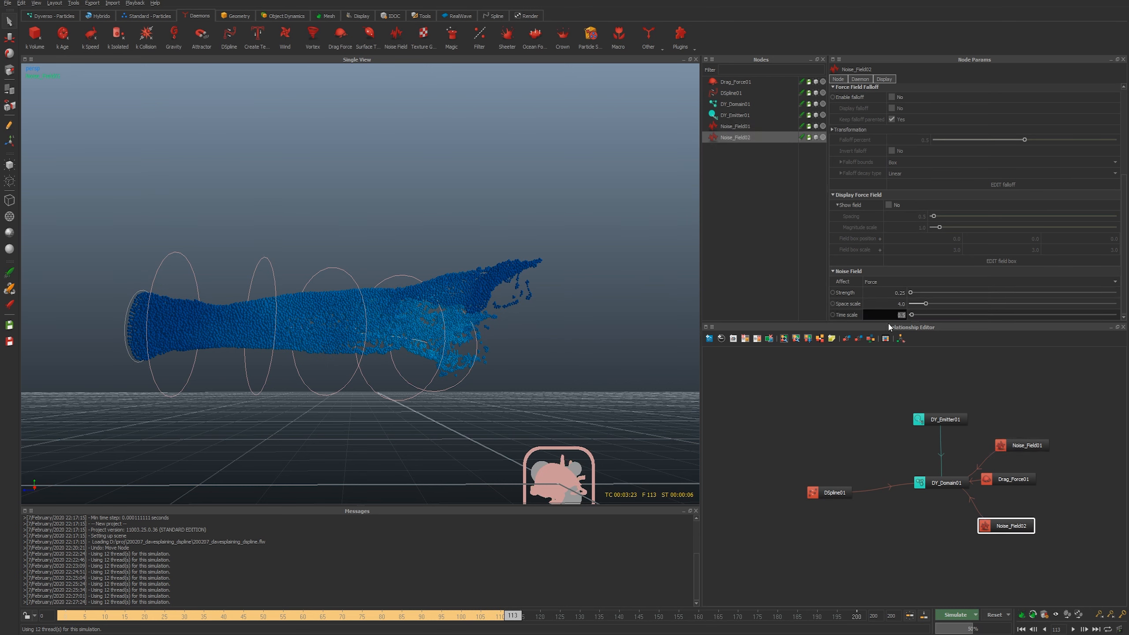
key(shift+Tab)
key(shift+Tab)
text(0.5)
key(Return)
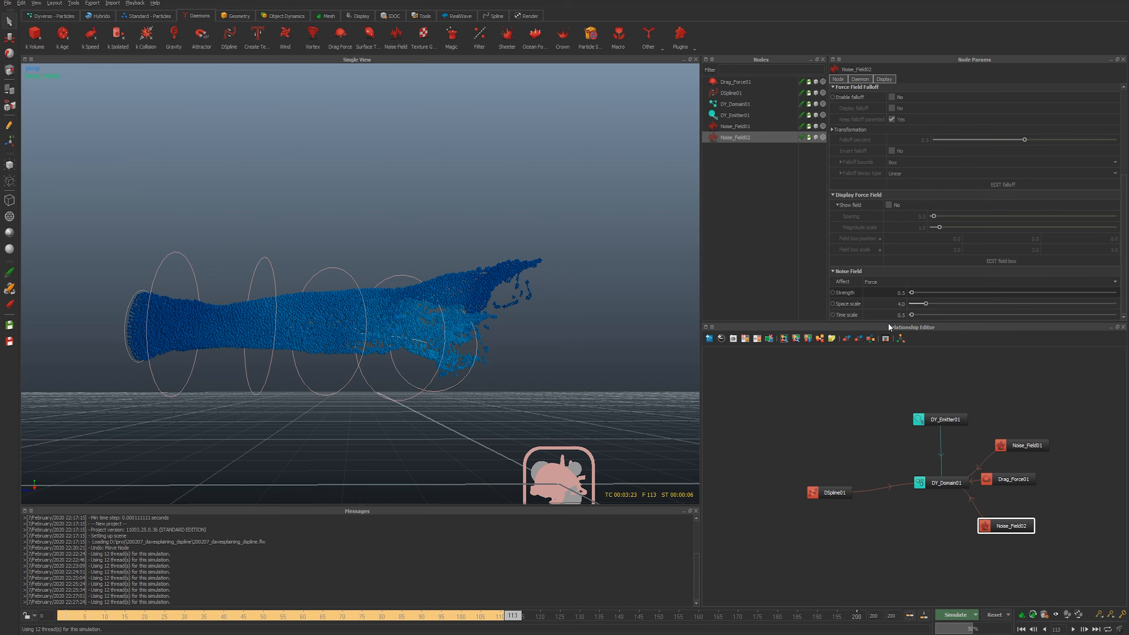
Rerun the simulation with the stronger Noise_Field02 and inspect the particle surface up close.
key(alt+r)
key(Return)
key(alt+a)
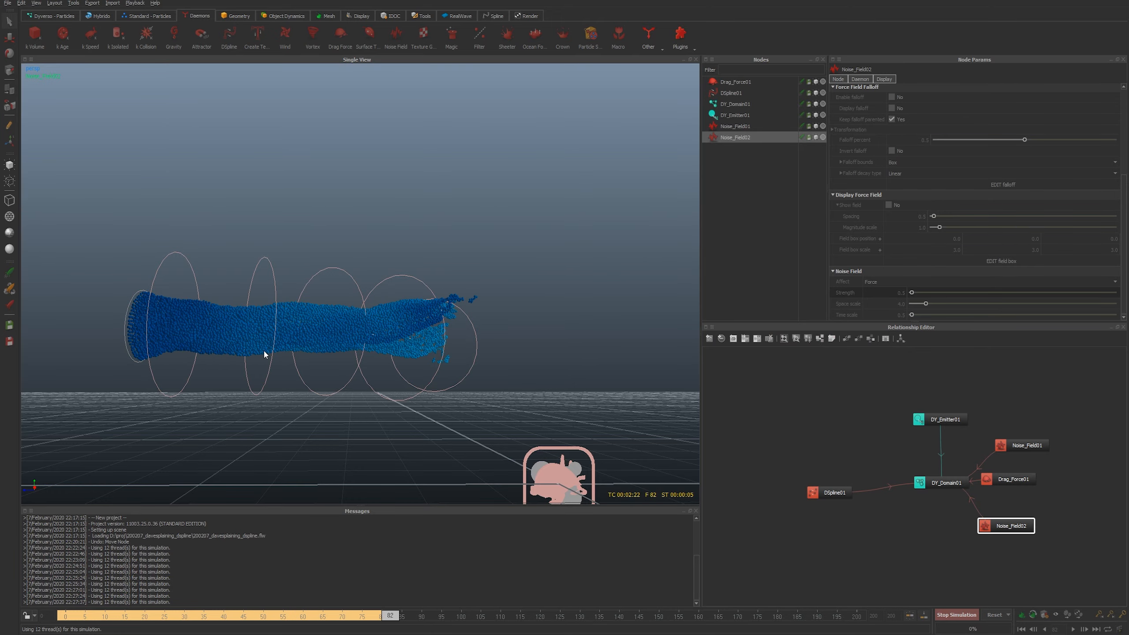
alt+drag(268, 351, 655, 337)
key(alt+a)
scroll(504, 443, up, 5)
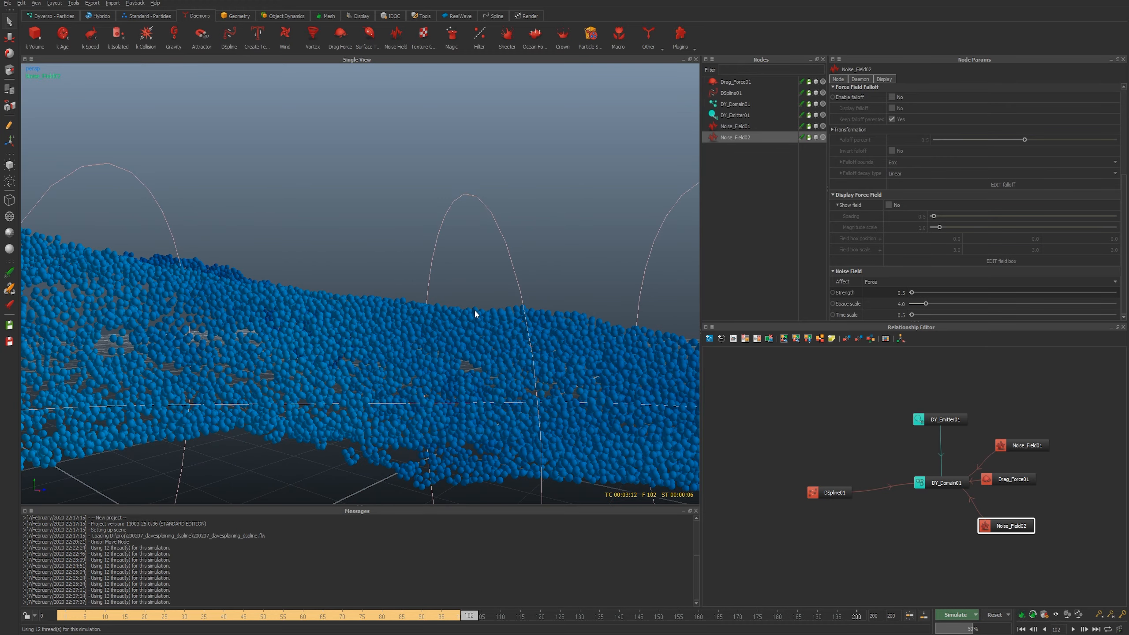
alt+drag(587, 328, 345, 357)
Reset the simulation and put DSpline01 into control-point edit mode.
click(994, 614)
click(835, 492)
click(1004, 258)
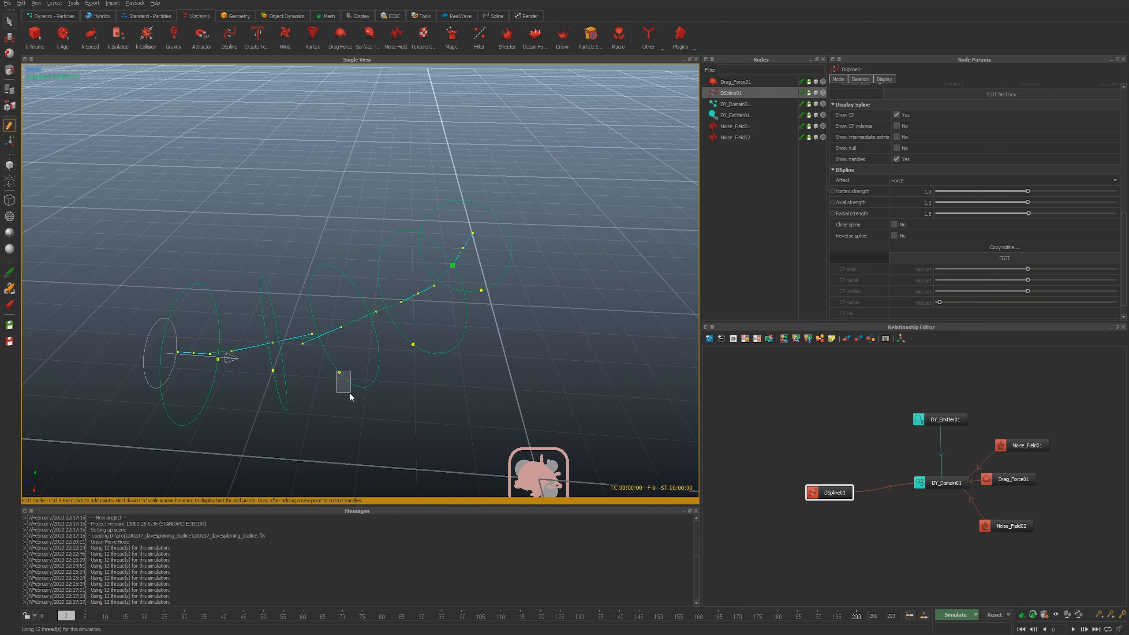
key(w)
drag(338, 394, 541, 353)
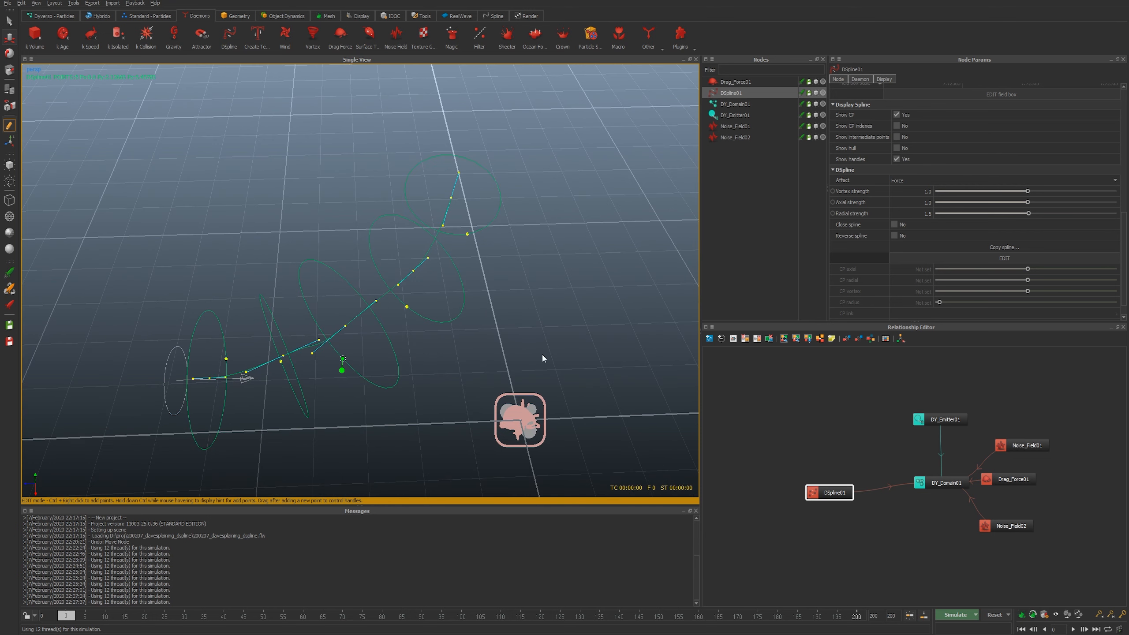
scroll(916, 249, down, 2)
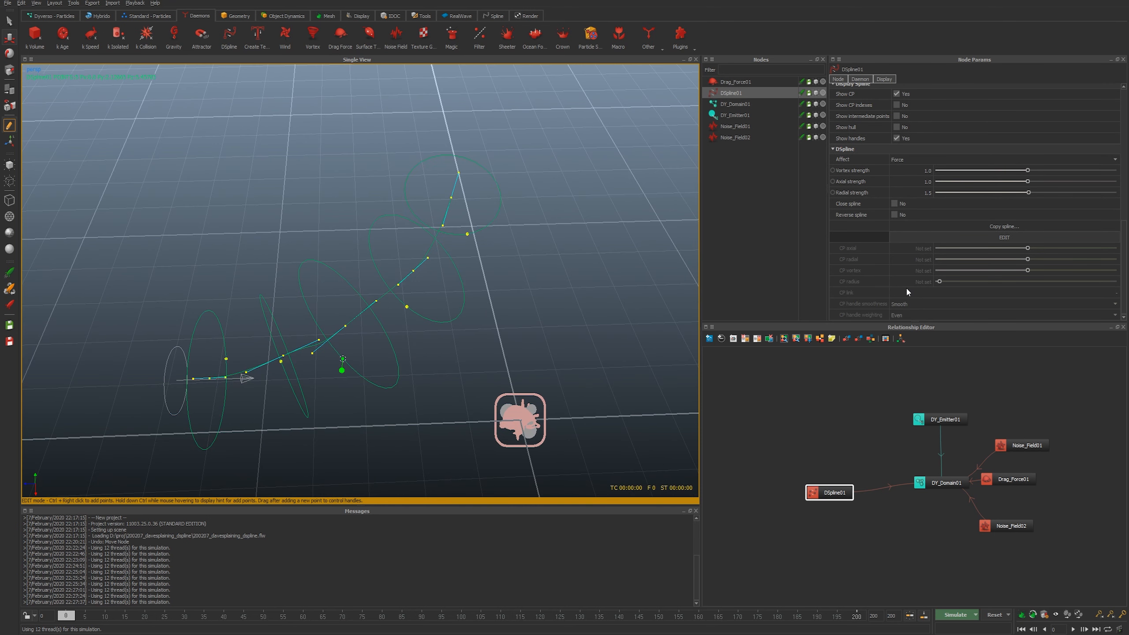
Set the CP radial value of DSpline01's third (middle) control point to 2.
click(346, 327)
click(346, 326)
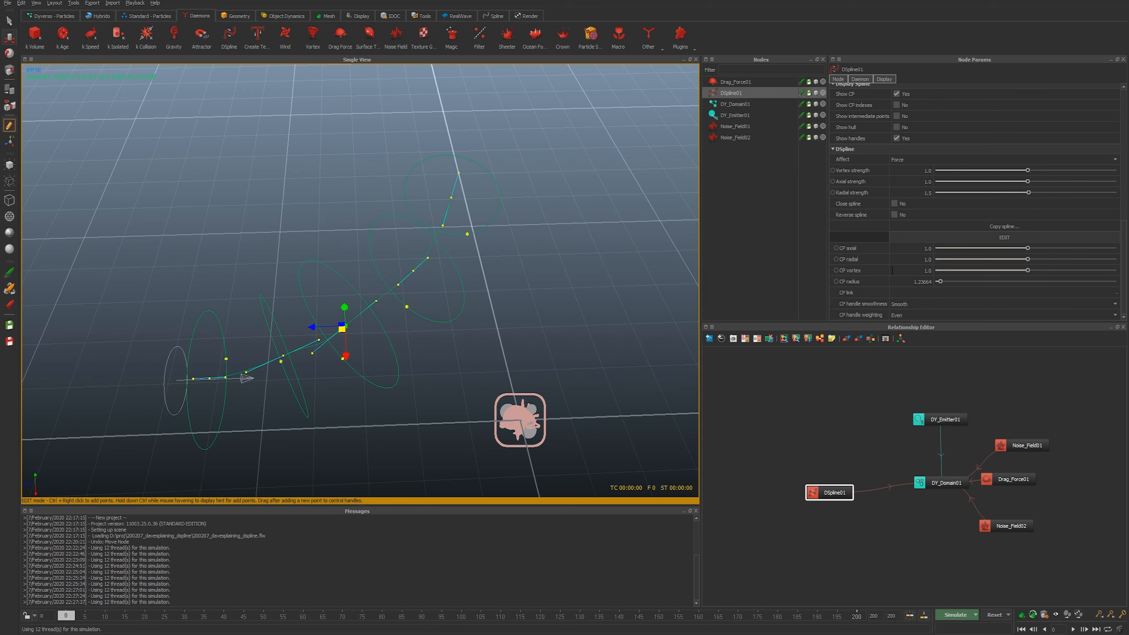
double_click(927, 260)
text(2)
key(Return)
Rerun the simulation with the stronger middle control point, stop it once the stream passes the spline's end, and inspect the flow.
key(alt+a)
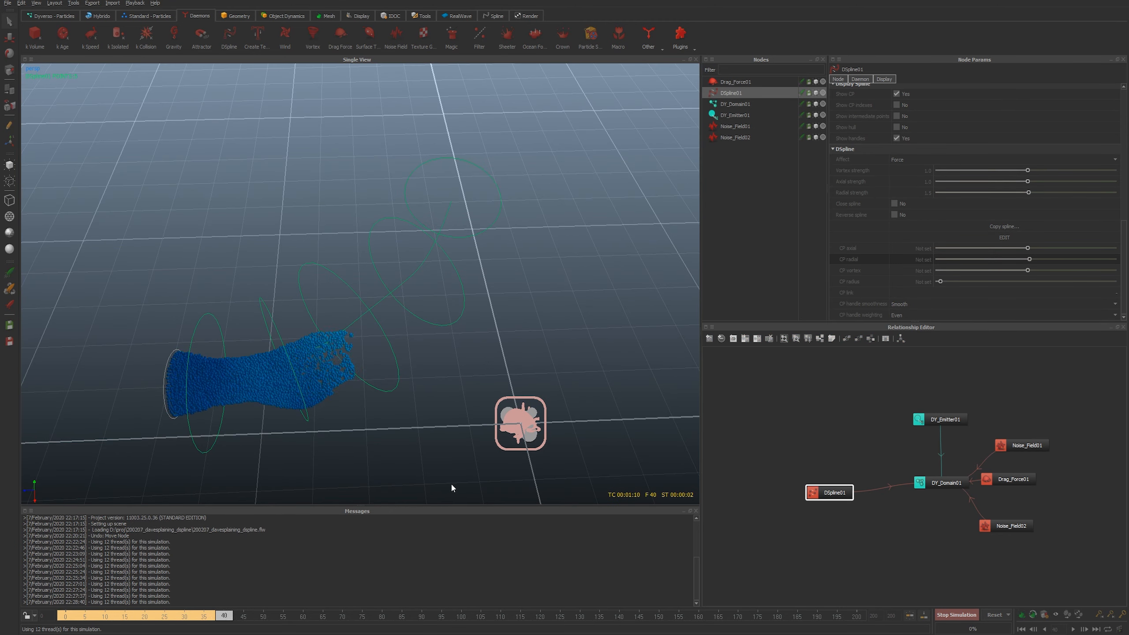
alt+drag(407, 434, 469, 341)
key(Escape)
alt+drag(550, 318, 377, 312)
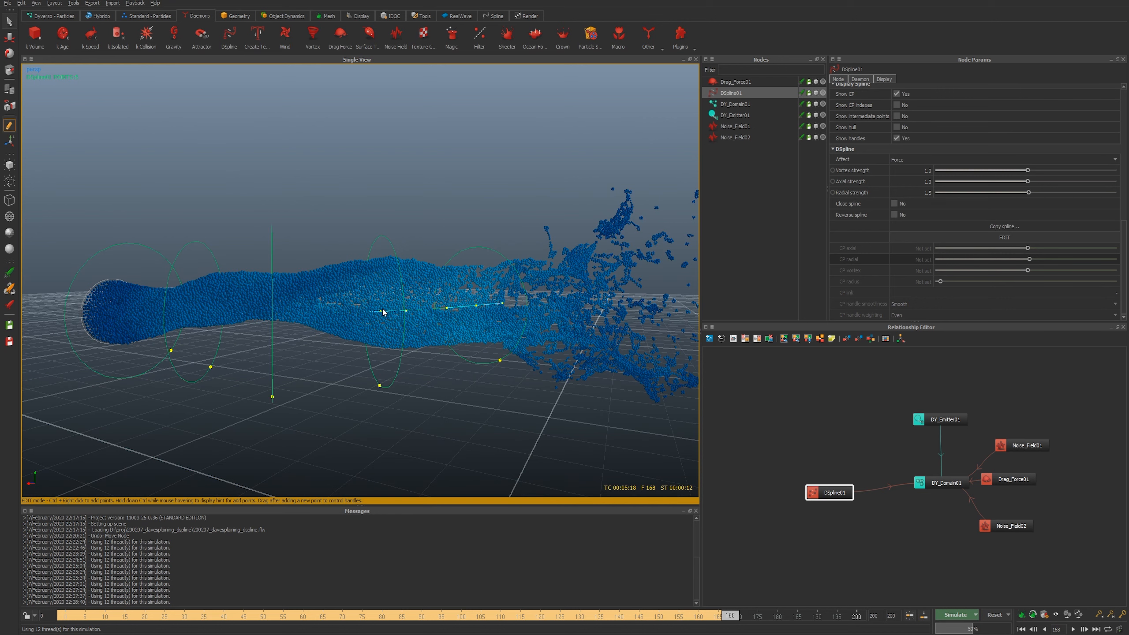
Set the CP radial value of DSpline01's fourth control point to 1.5.
click(381, 311)
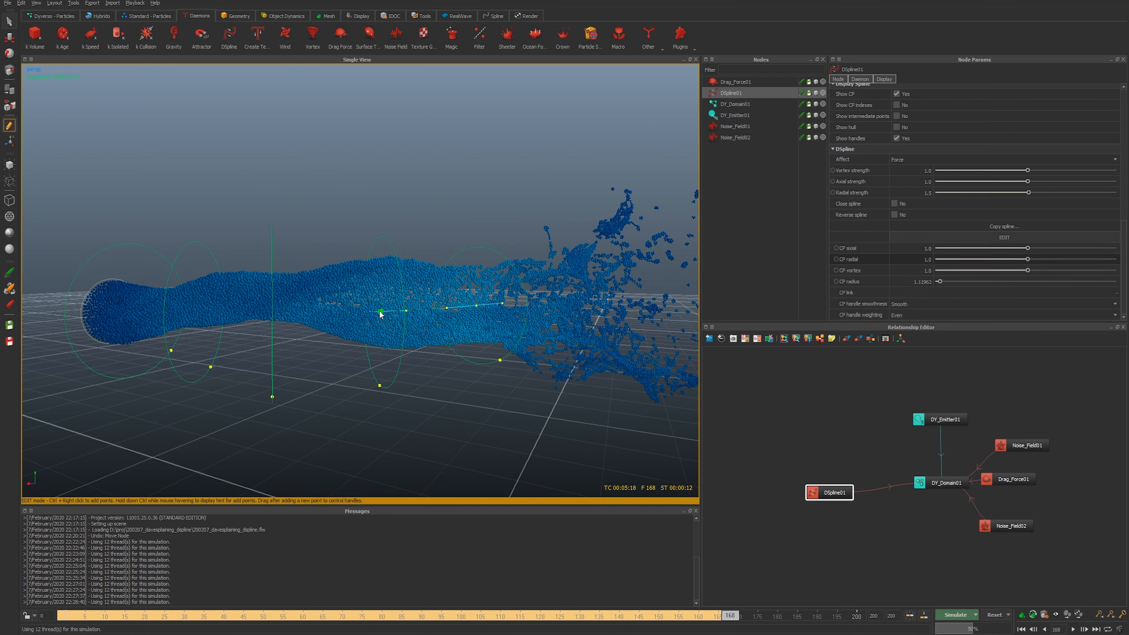
double_click(915, 258)
text(1.5)
key(Return)
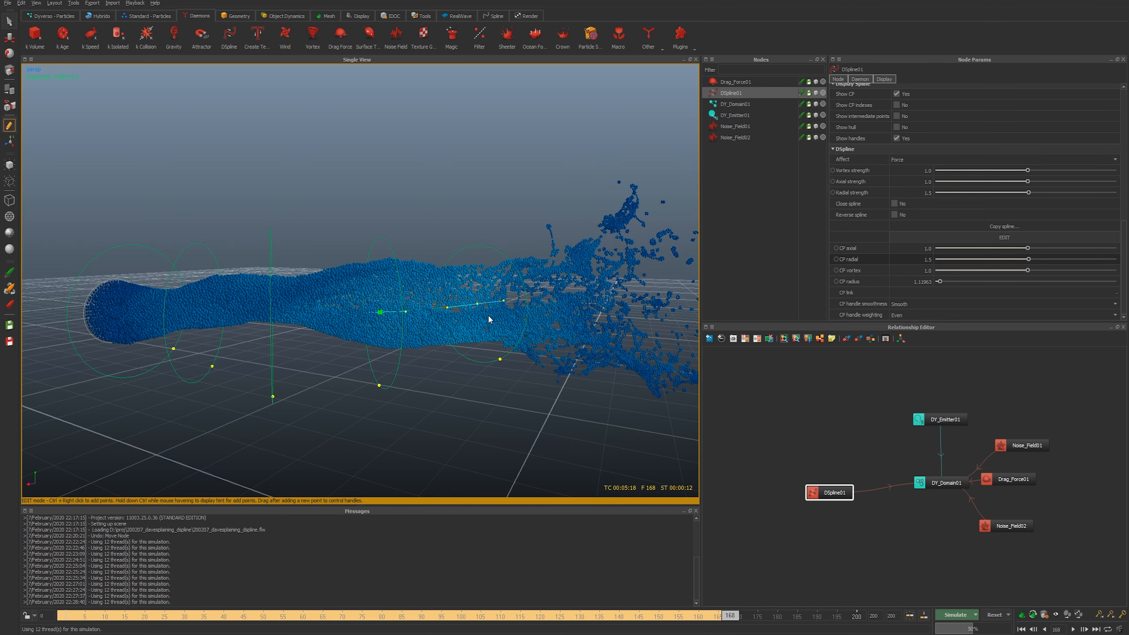
Set the CP radial value of DSpline01's last control point to 1.25.
click(478, 304)
click(923, 257)
text(.1)
key(Return)
Reset and rerun the simulation with the graduated CP radial values, stop it, and examine the stream from several angles.
alt+drag(448, 382, 440, 436)
key(ctrl+r)
key(ctrl+shift+s)
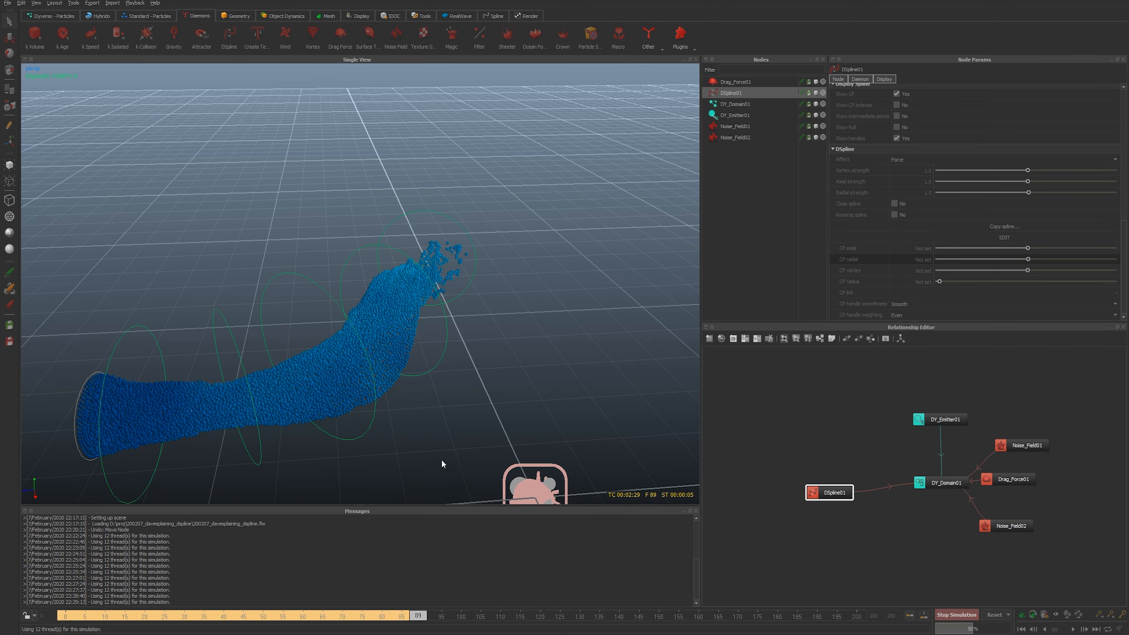
alt+drag(325, 391, 377, 374)
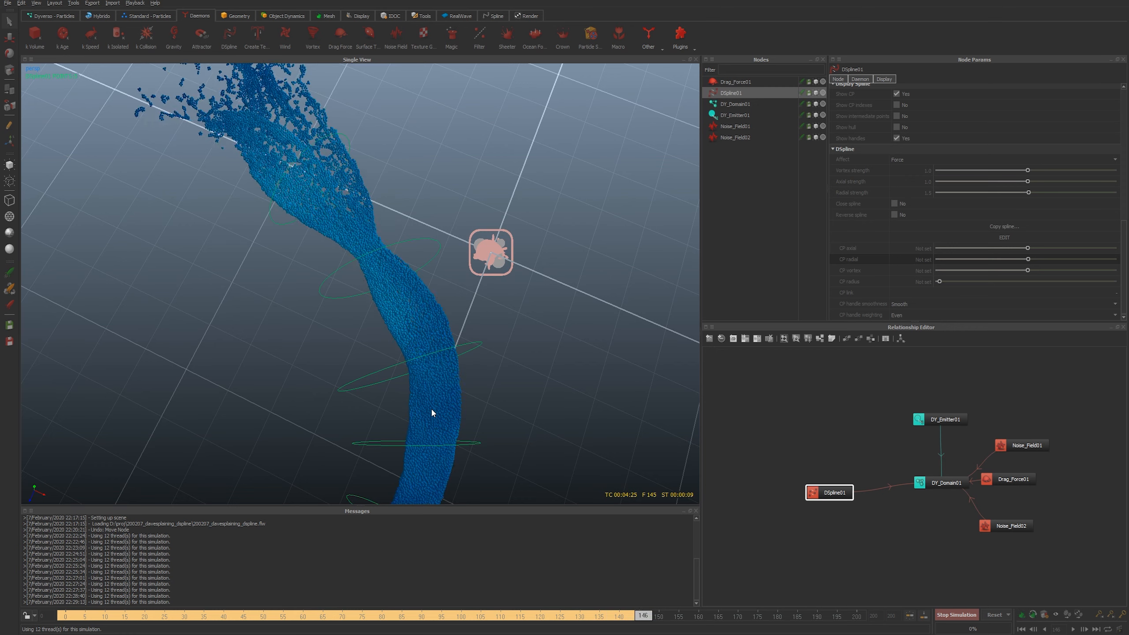
alt+drag(430, 408, 351, 363)
click(940, 236)
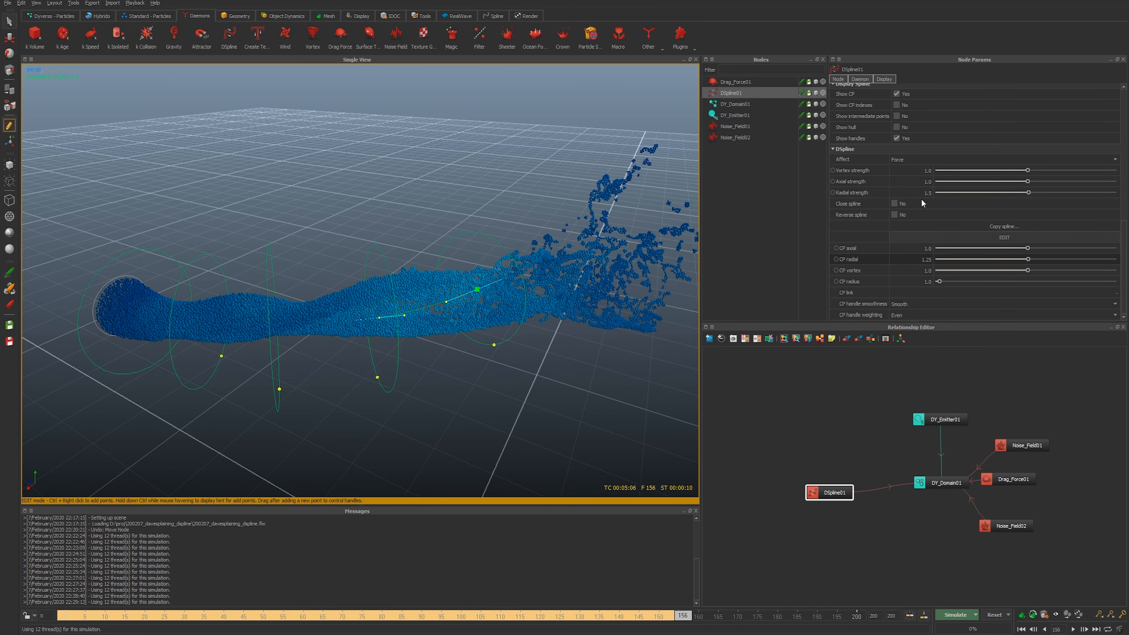
alt+drag(467, 365, 341, 227)
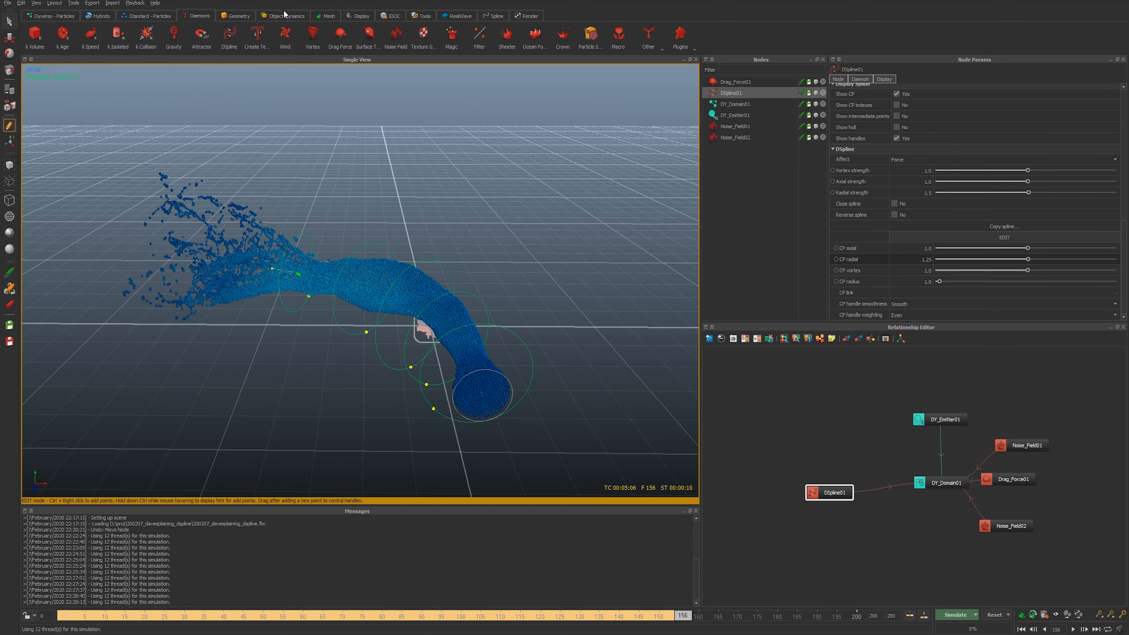
Add a Particle mesh VDB node, place it below DY_Domain01 in the relationship graph, and build its mesh interactively.
click(328, 17)
click(51, 37)
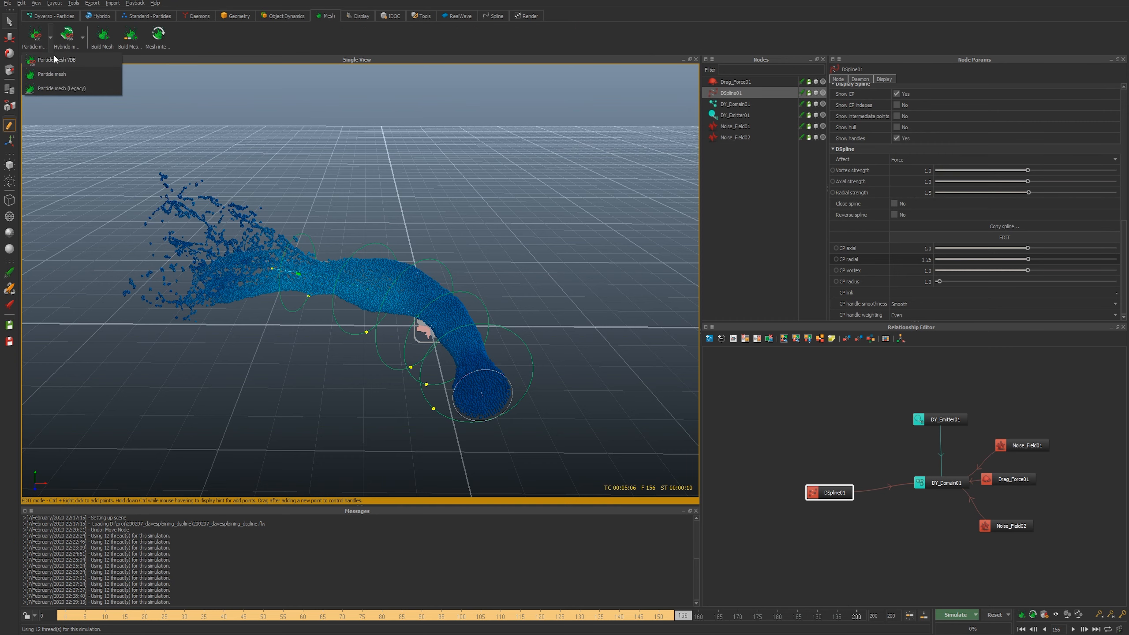
click(56, 59)
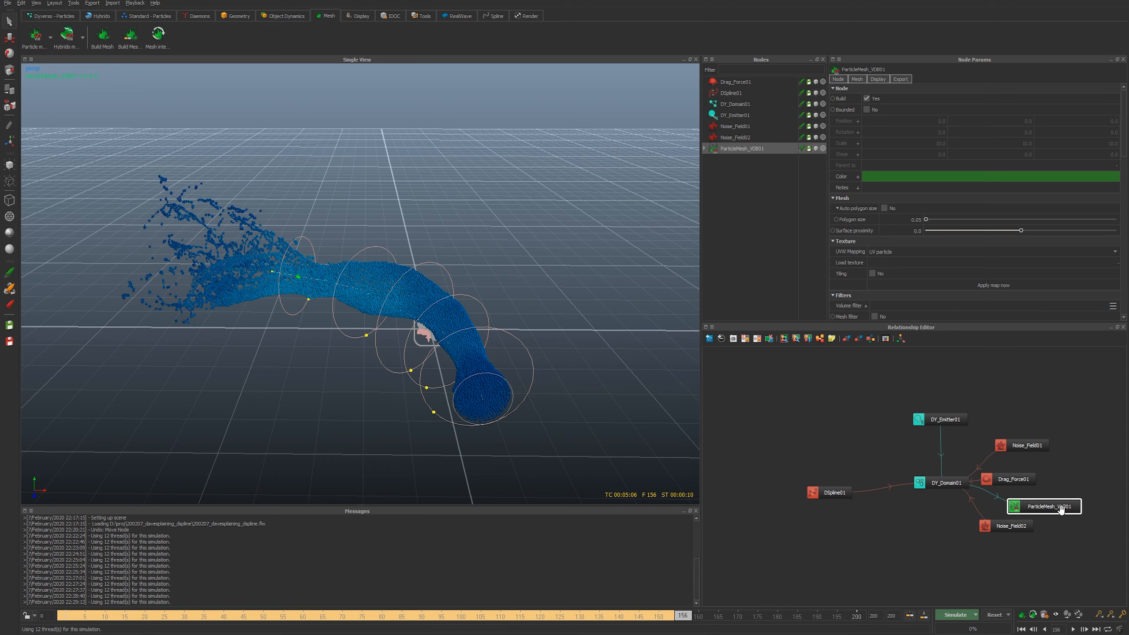
drag(1060, 509, 889, 524)
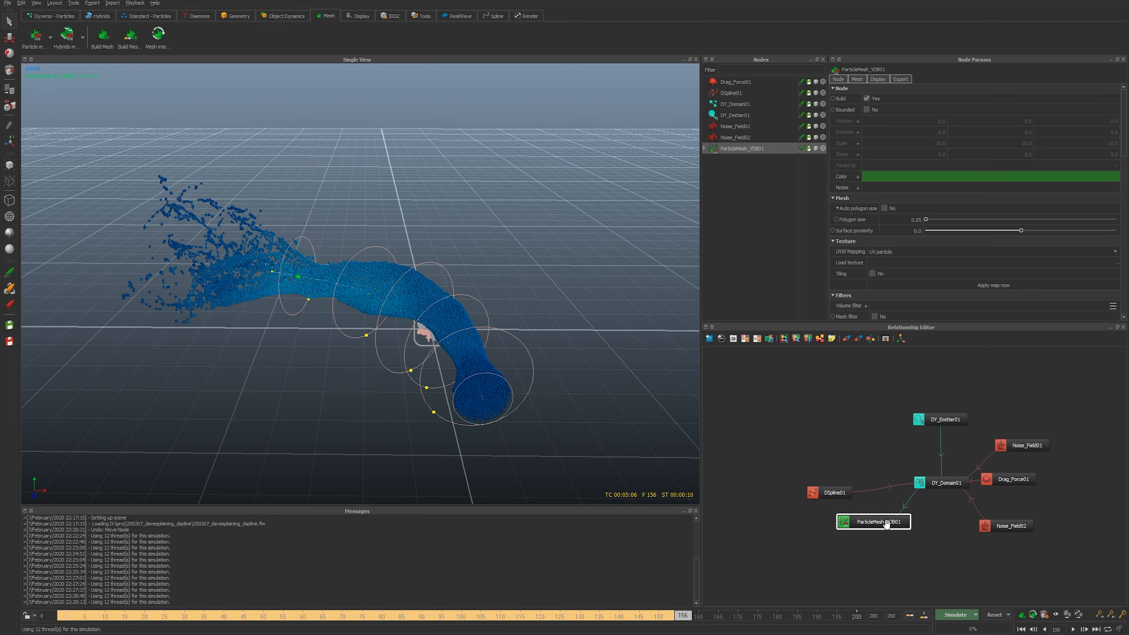
click(157, 35)
alt+drag(313, 254, 308, 295)
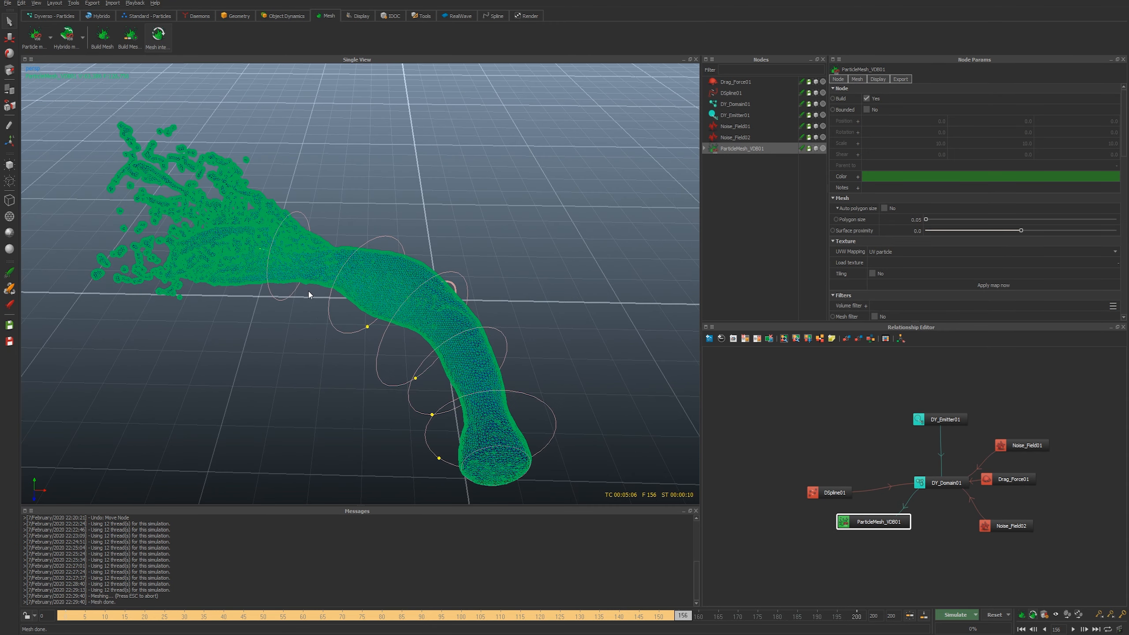
Switch the viewport to a solid shaded display and inspect the fluid mesh from several angles.
right_click(353, 273)
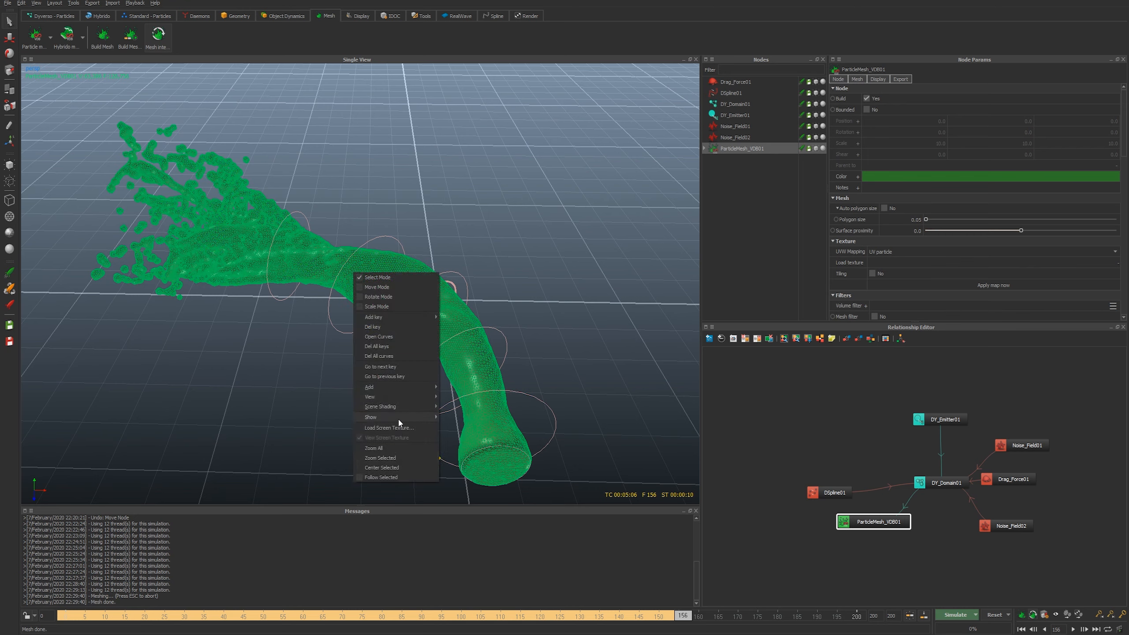
mouse_move(399, 419)
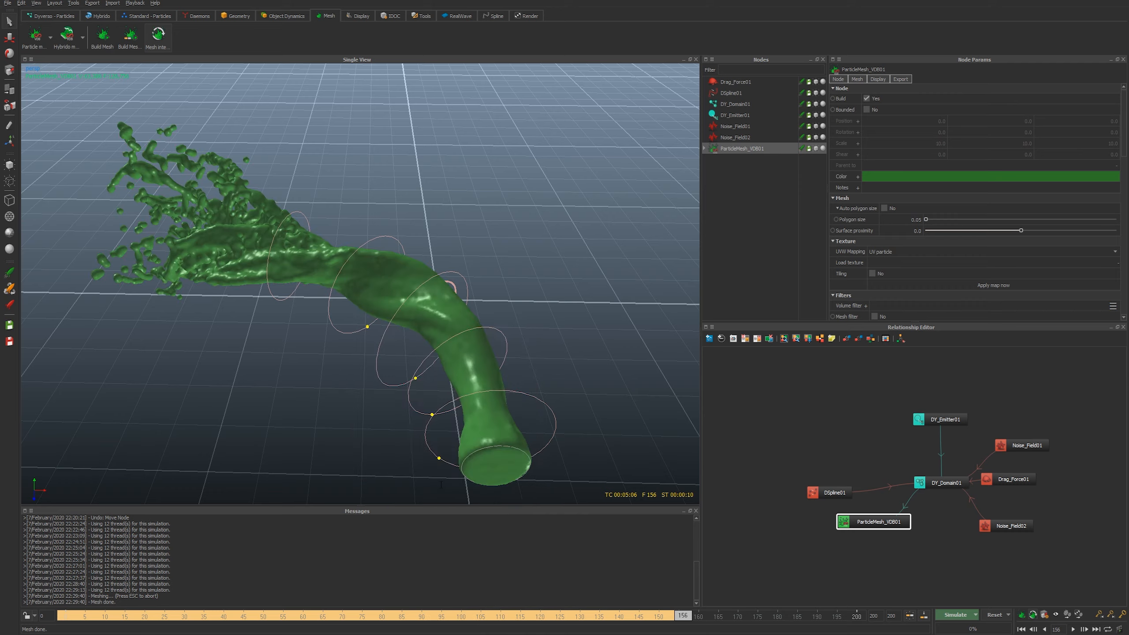
mouse_move(383, 378)
alt+mouse_down()
mouse_move(459, 394)
mouse_move(536, 356)
mouse_move(383, 367)
mouse_move(376, 277)
alt+mouse_up()
alt+drag(275, 303, 259, 377)
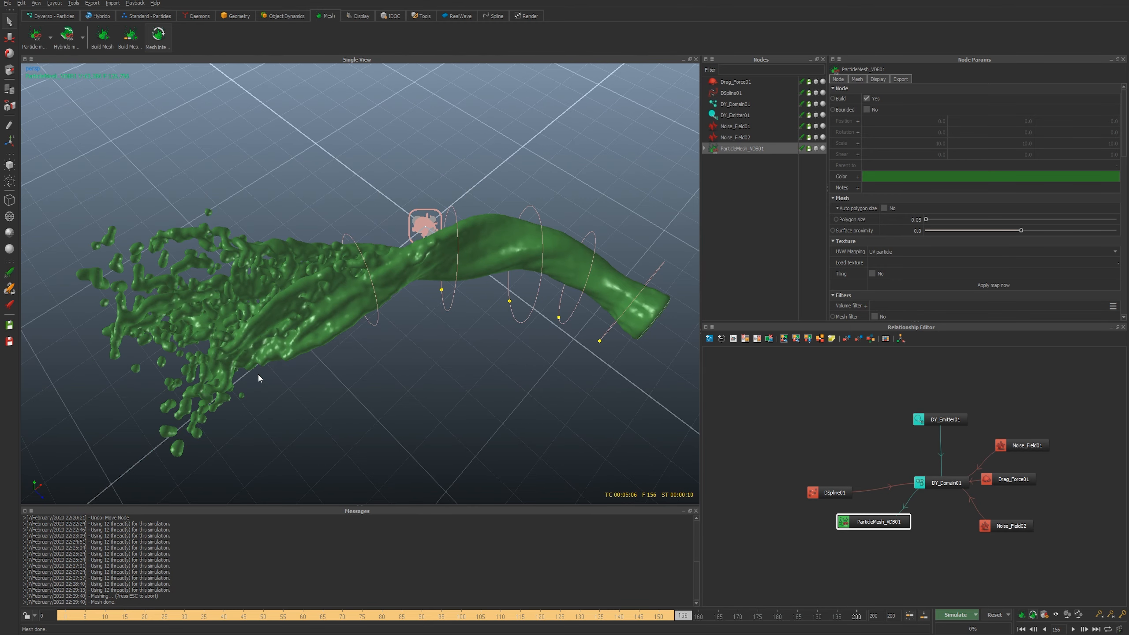
Set the field radius of the DY_Domain01 entry under ParticleMesh_VDB01 to 0.04.
click(704, 150)
click(738, 161)
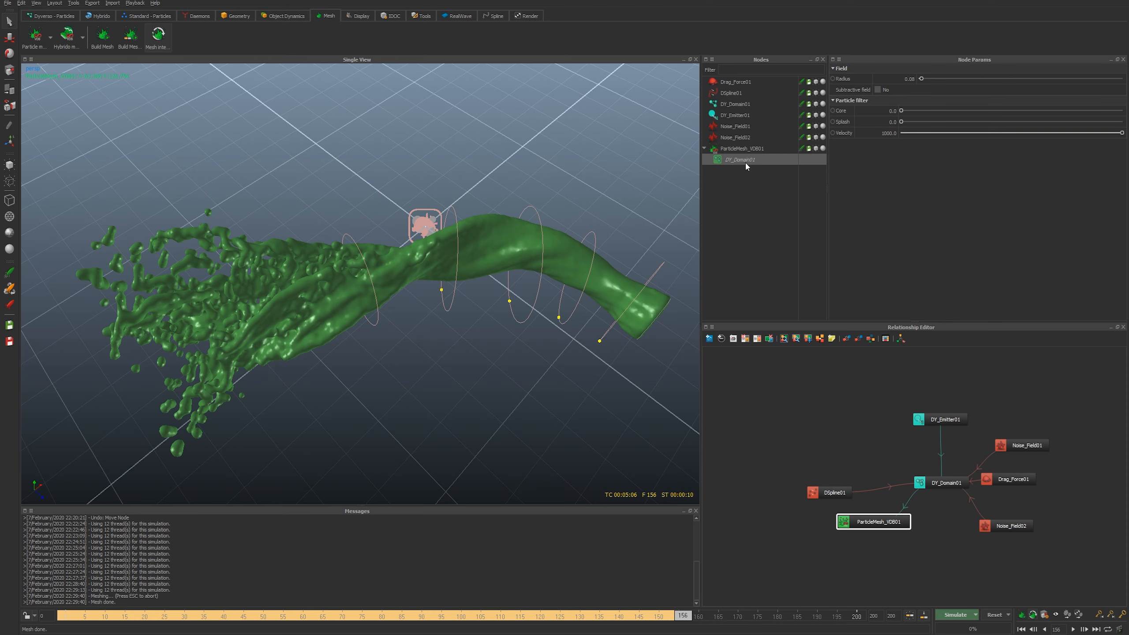
double_click(904, 79)
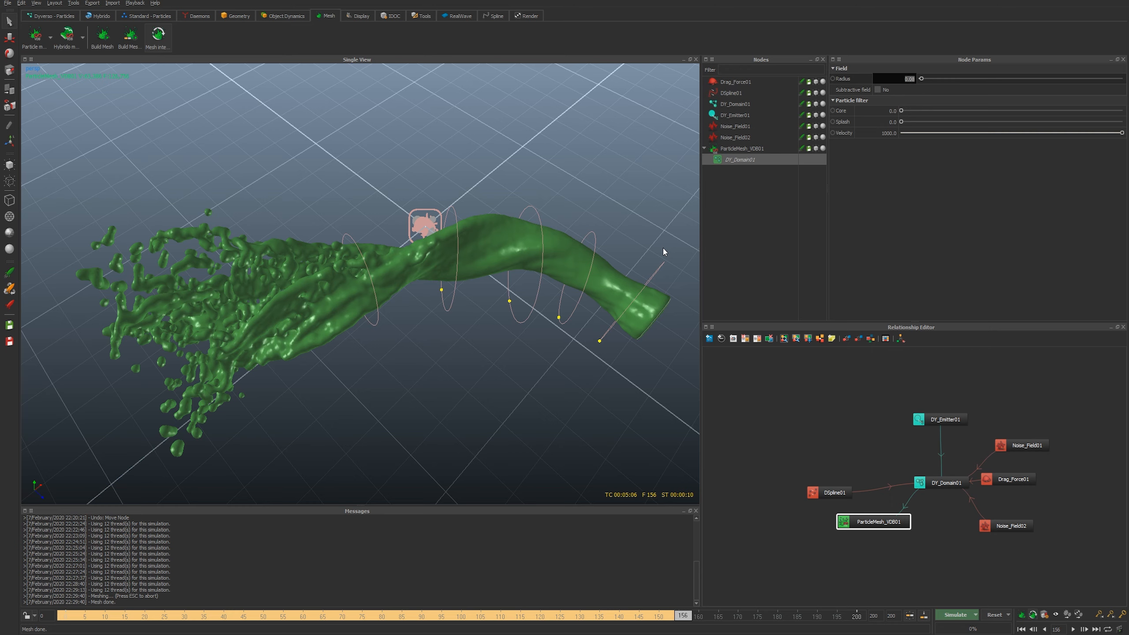
text(0.04)
key(Return)
Inspect the splashing end of the mesh up close and set the DY_Domain01 field radius to 0.05.
alt+drag(244, 319, 259, 297)
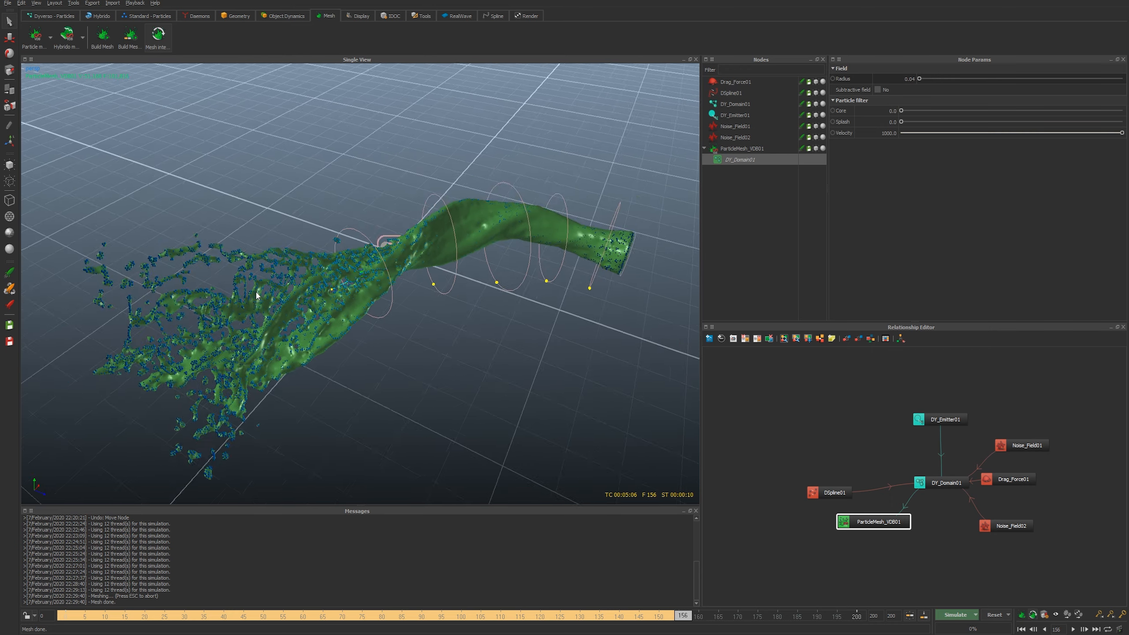
alt+right_drag(260, 297, 396, 301)
alt+middle_drag(395, 301, 506, 303)
double_click(905, 78)
text(0.05)
key(Return)
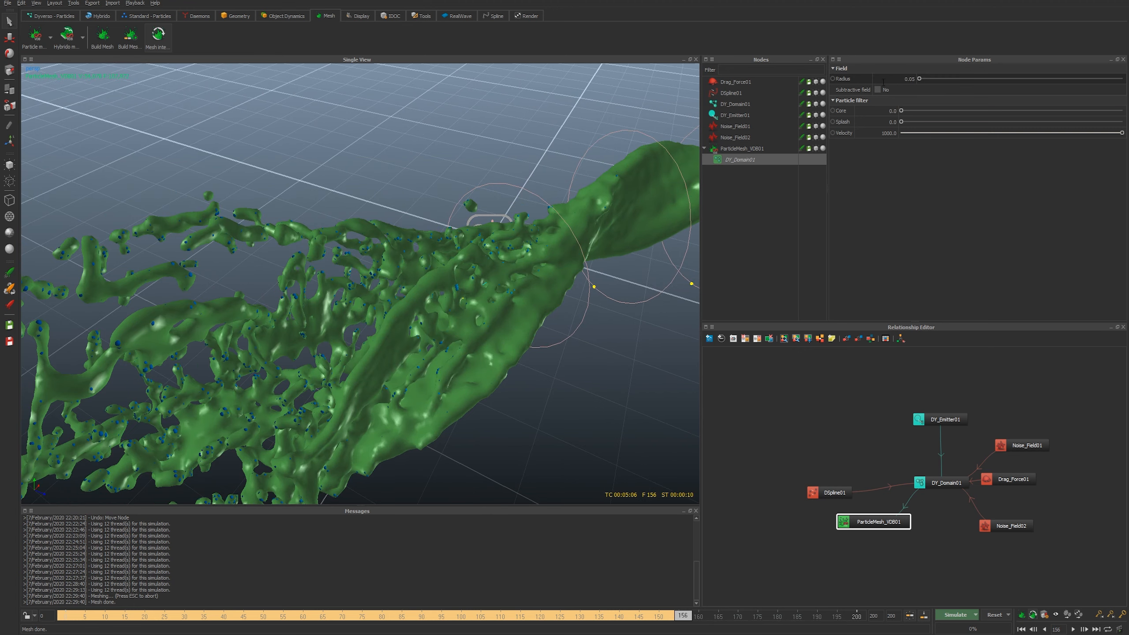
alt+drag(238, 256, 386, 281)
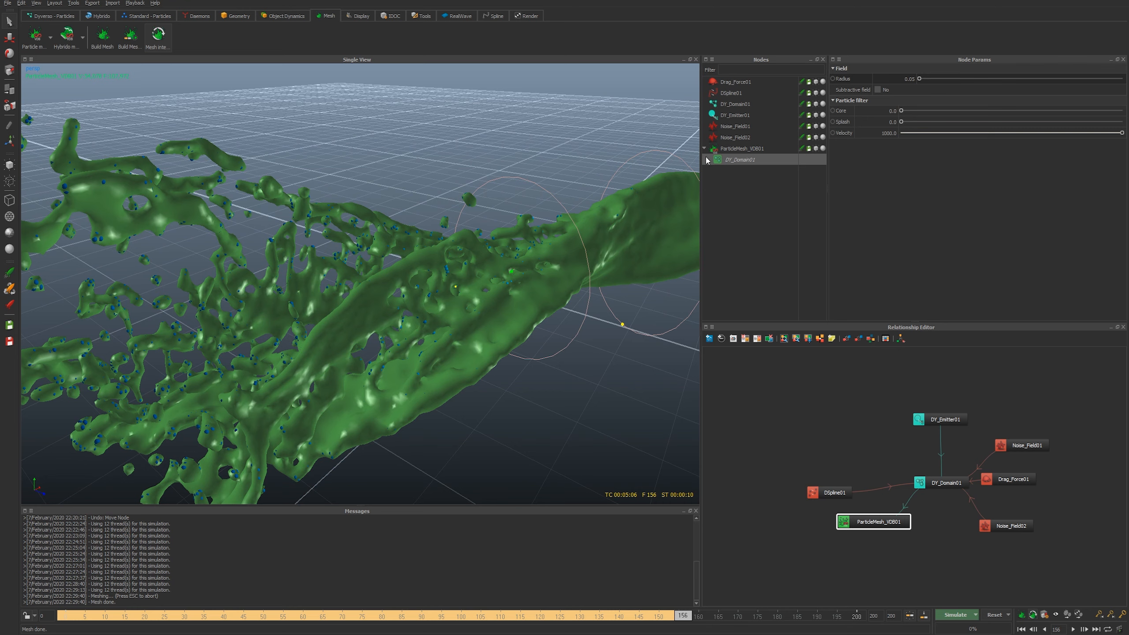
Set ParticleMesh_VDB01's polygon size to 0.025, then refine it to 0.02 and check the mesh detail.
click(738, 150)
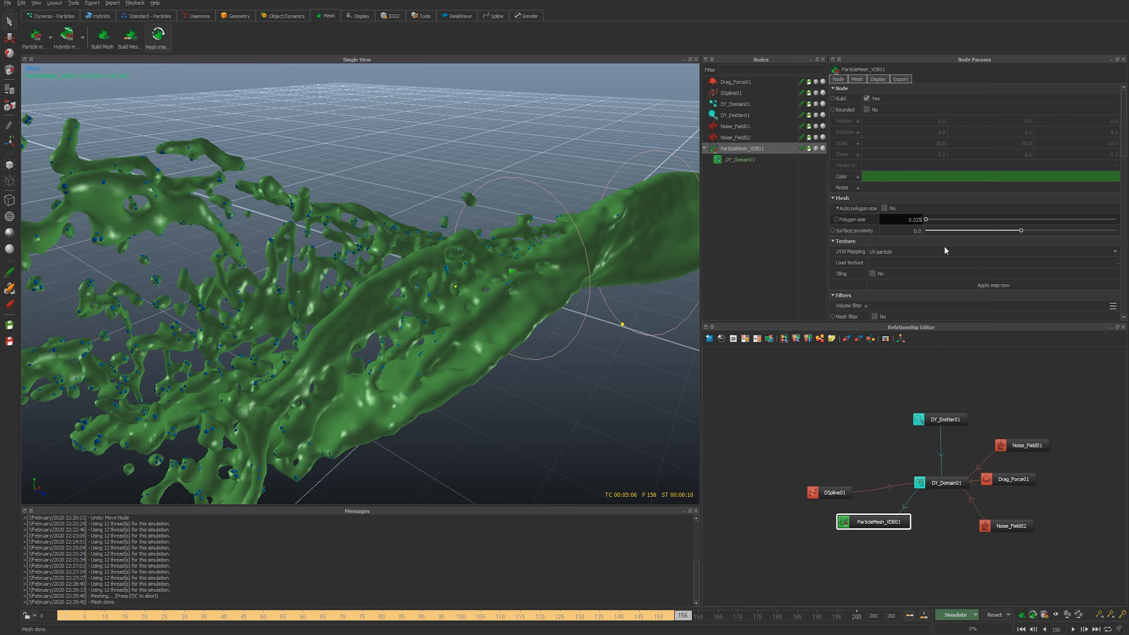
key(Return)
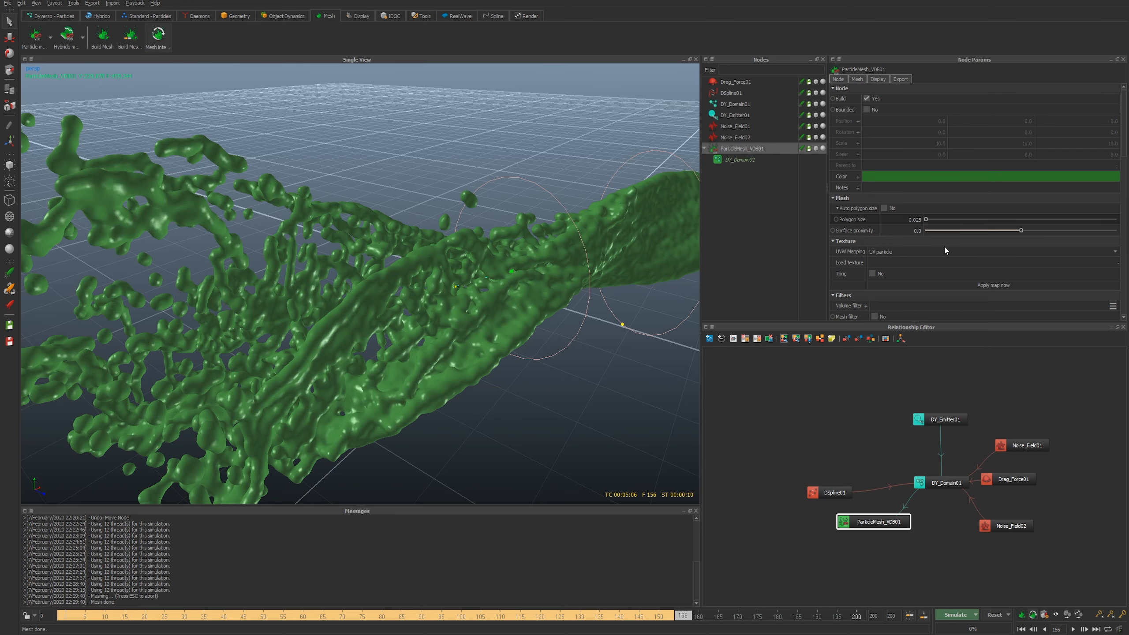
click(911, 221)
key(Return)
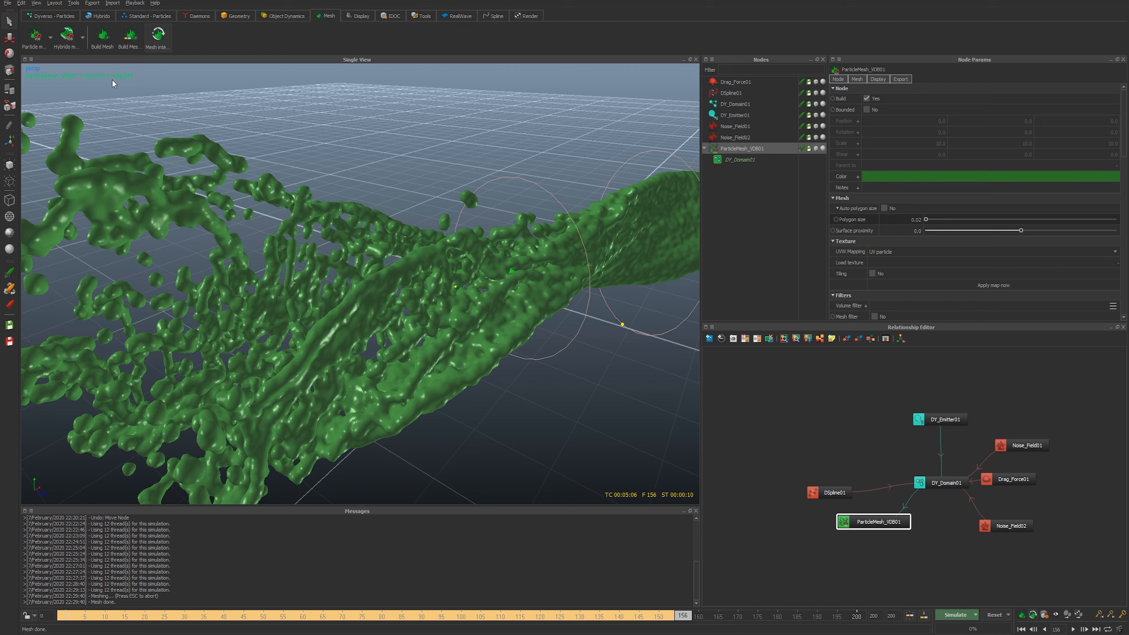
double_click(915, 213)
alt+drag(292, 332, 511, 352)
Add an Erode volume filter to ParticleMesh_VDB01 with an offset of 0.01.
scroll(891, 273, down, 10)
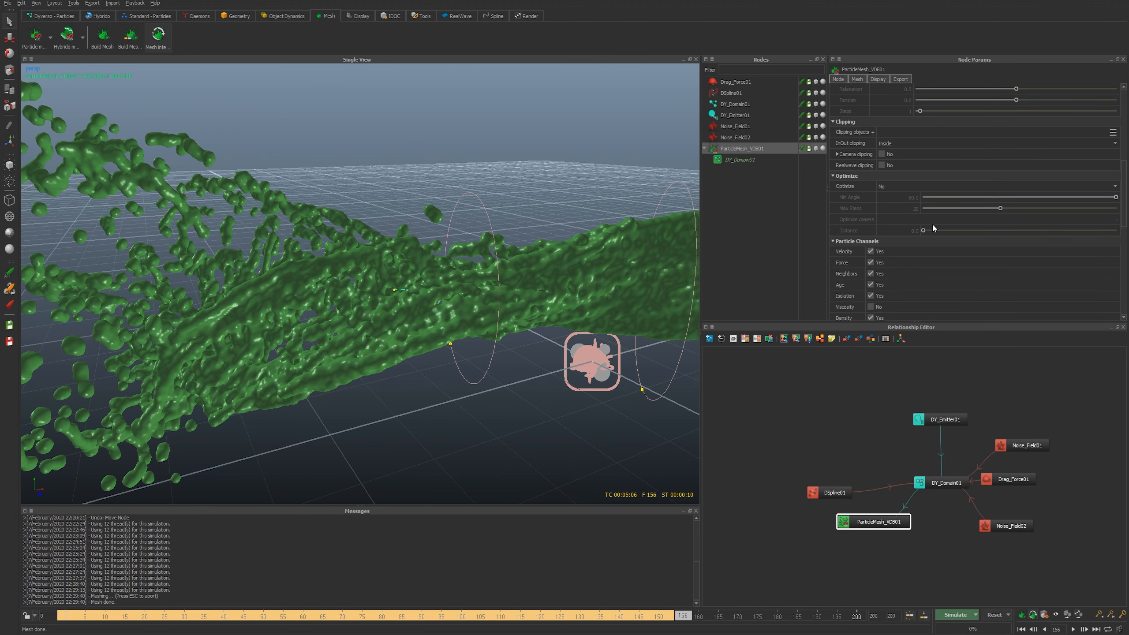
scroll(965, 210, up, 3)
scroll(1115, 143, up, 3)
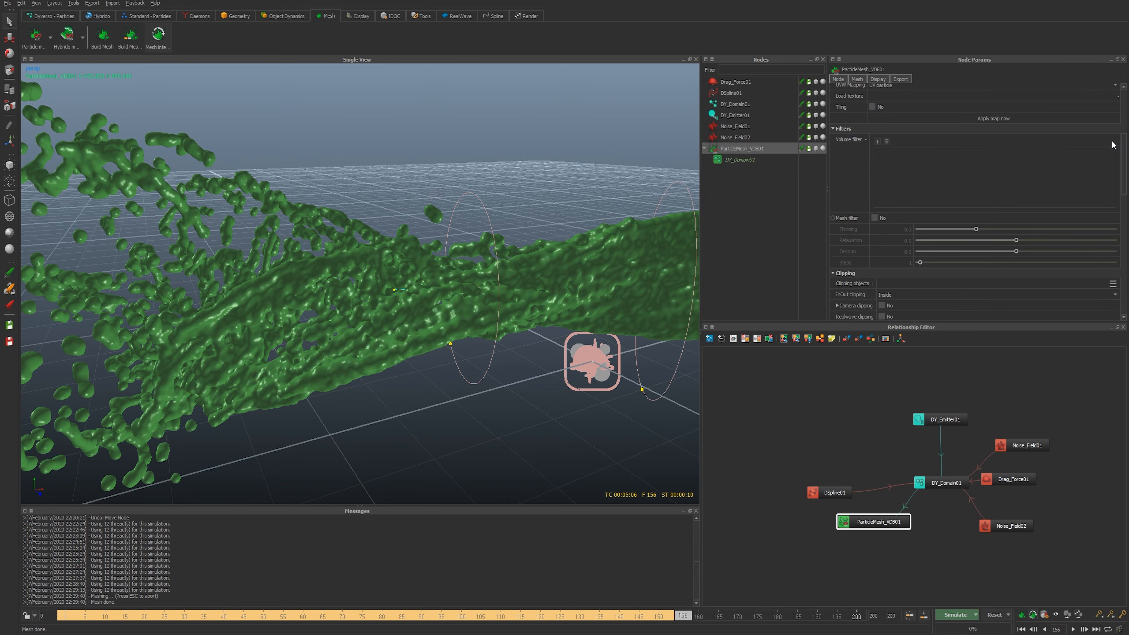
click(877, 142)
click(899, 166)
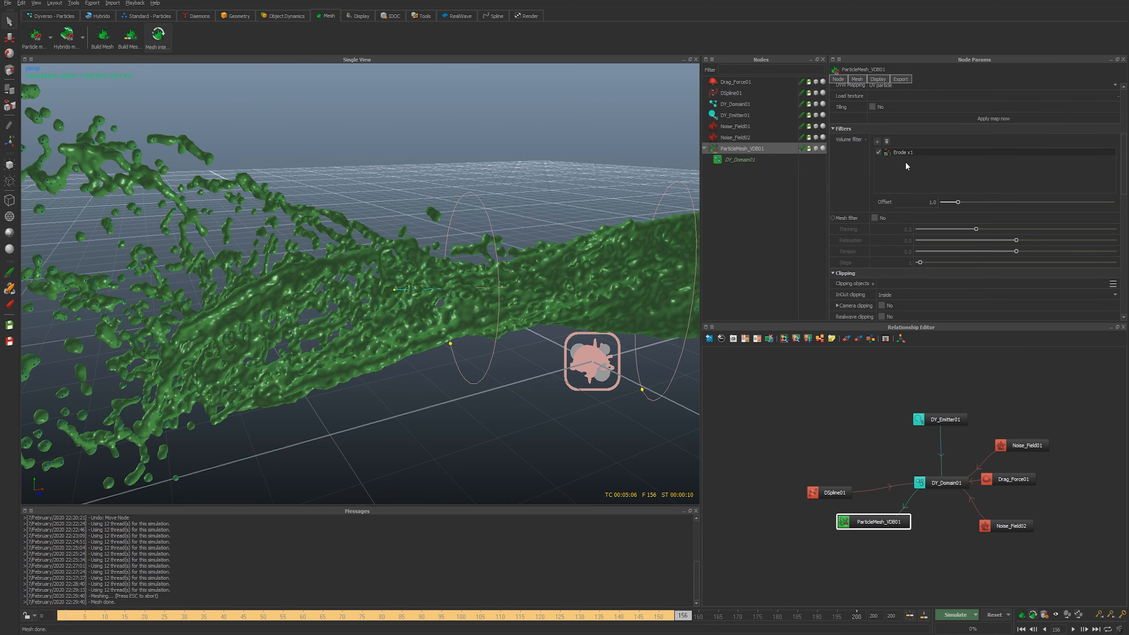
click(927, 201)
text(0.01)
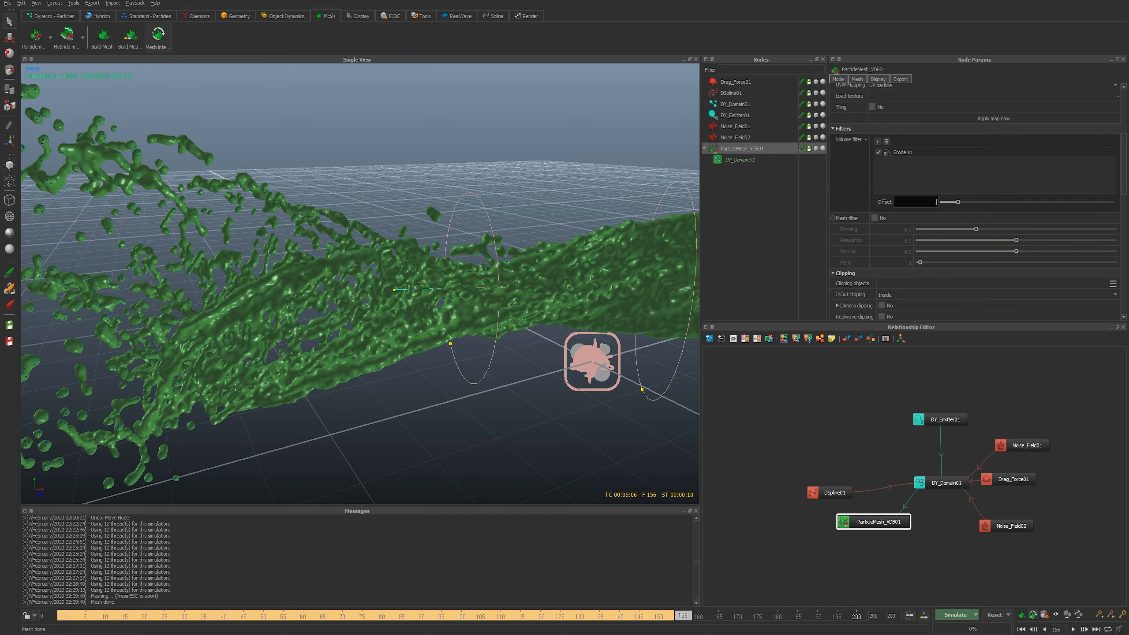
key(Return)
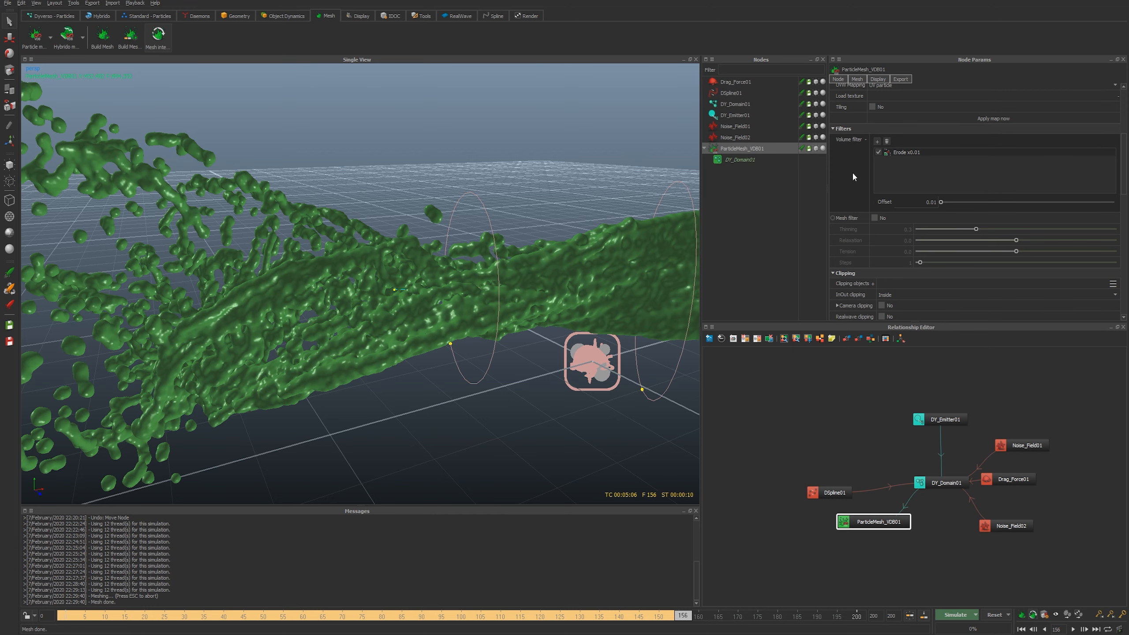
Add a Smooth volume filter after the Erode filter, try 2 iterations, then set it to 3 and review the whole mesh.
click(877, 142)
click(904, 181)
double_click(933, 202)
text(2)
key(Return)
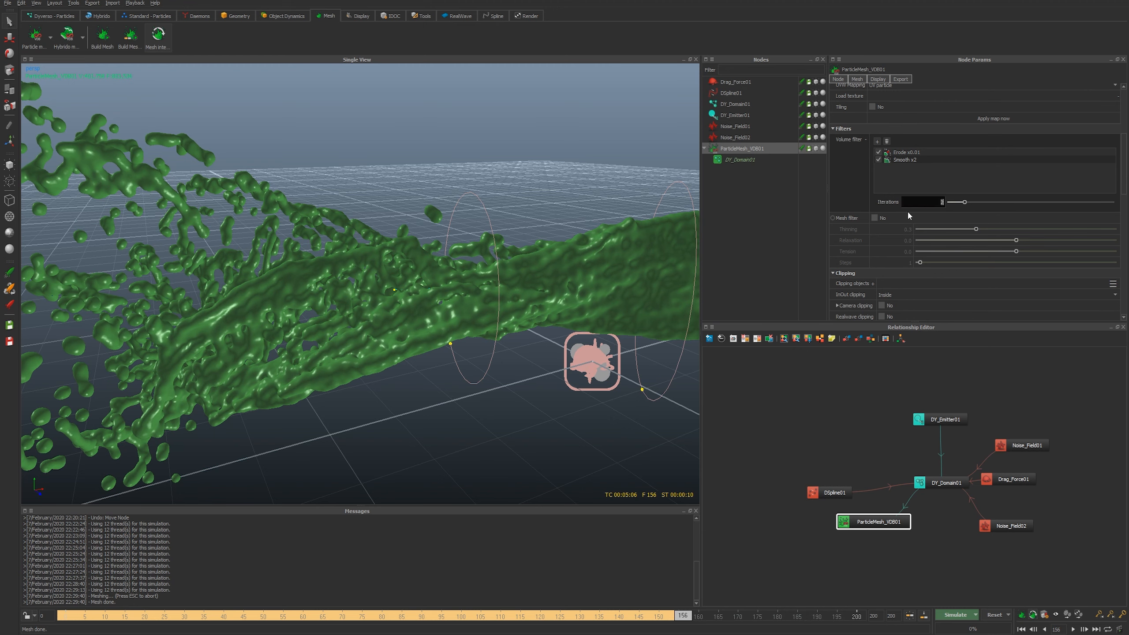
text(3)
key(Return)
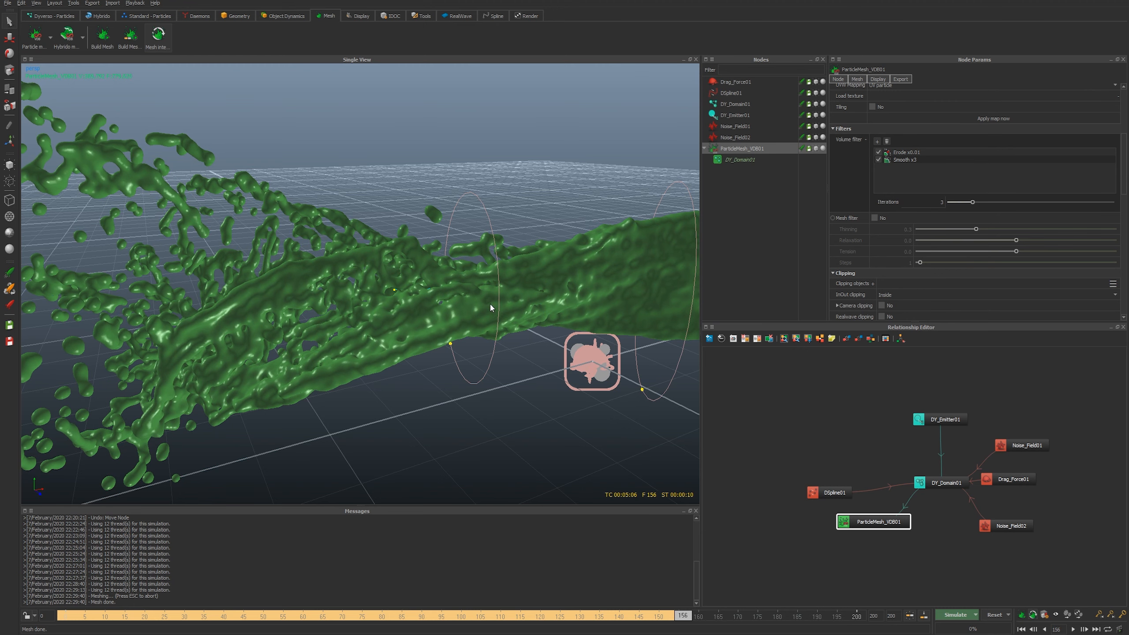
scroll(508, 264, down, 6)
alt+drag(494, 273, 513, 306)
scroll(512, 305, up, 3)
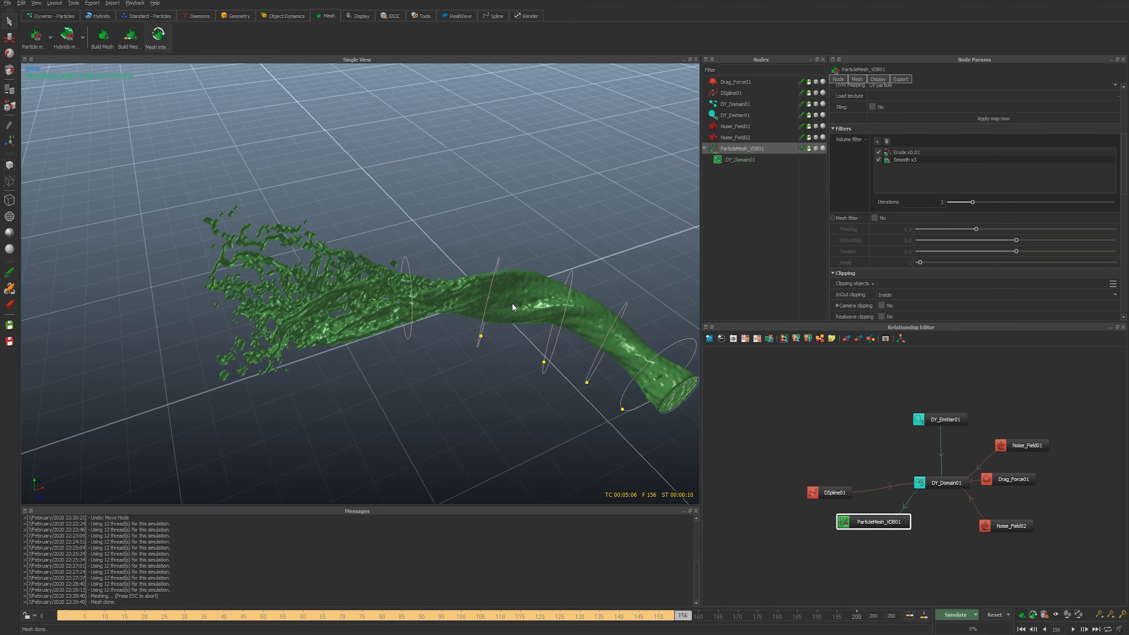
Enable bounding on ParticleMesh_VDB01 and move the bounding box over the splashing end of the stream.
scroll(970, 190, up, 5)
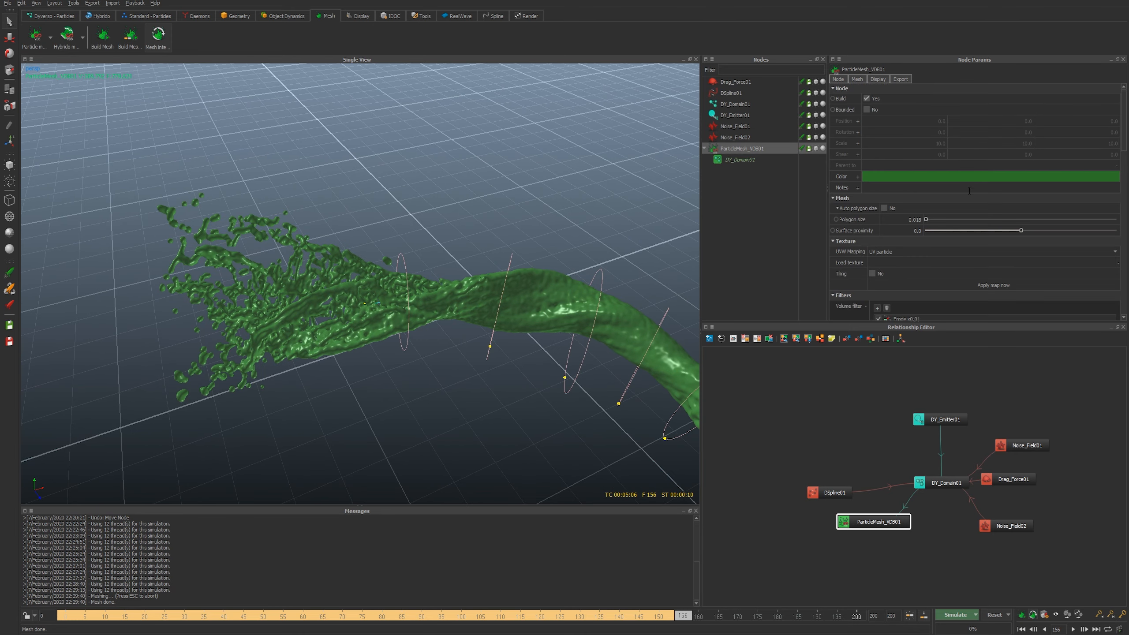
click(866, 110)
alt+drag(533, 347, 482, 285)
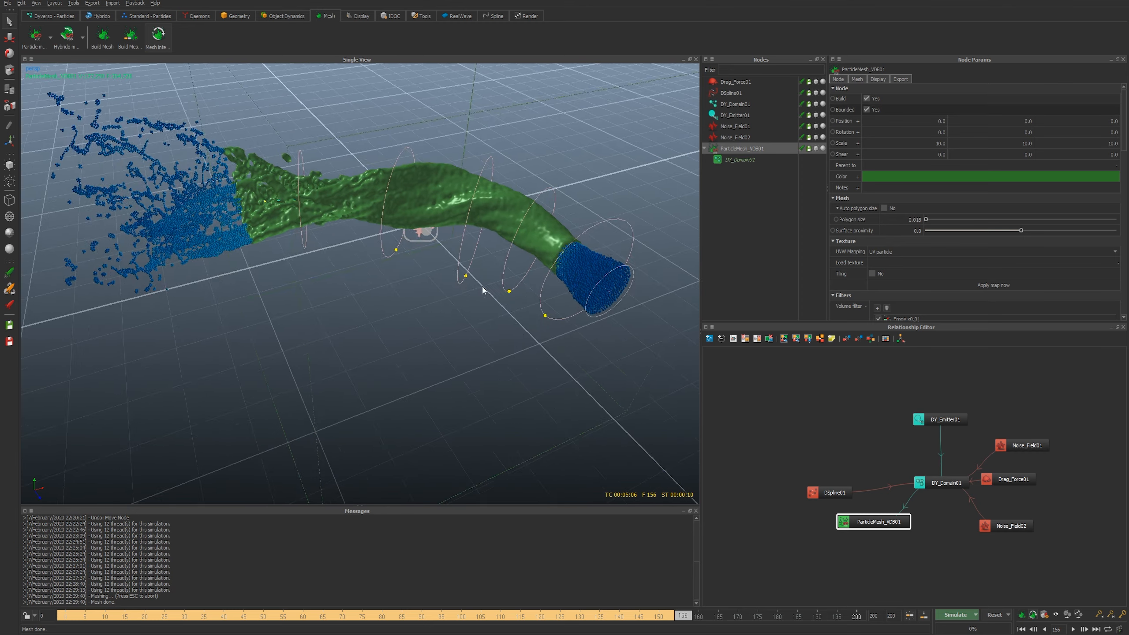
alt+middle_drag(482, 287, 515, 303)
key(w)
drag(473, 279, 268, 265)
Scale ParticleMesh_VDB01's bounding box uniformly to about 8.31 and look closely at the enclosed splash mesh.
key(r)
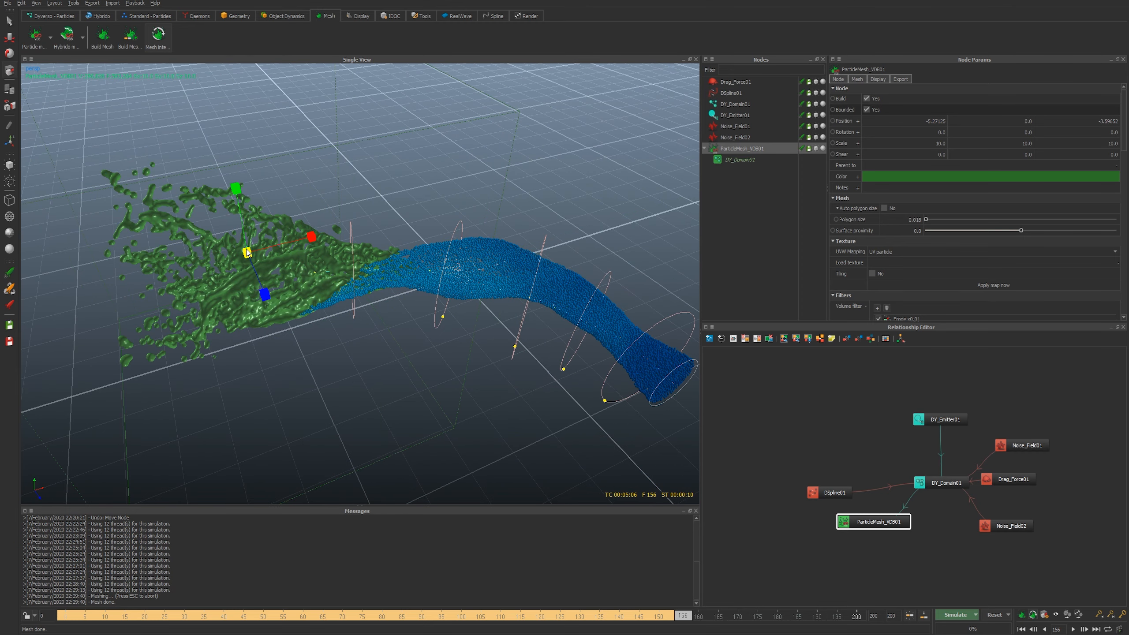
click(243, 263)
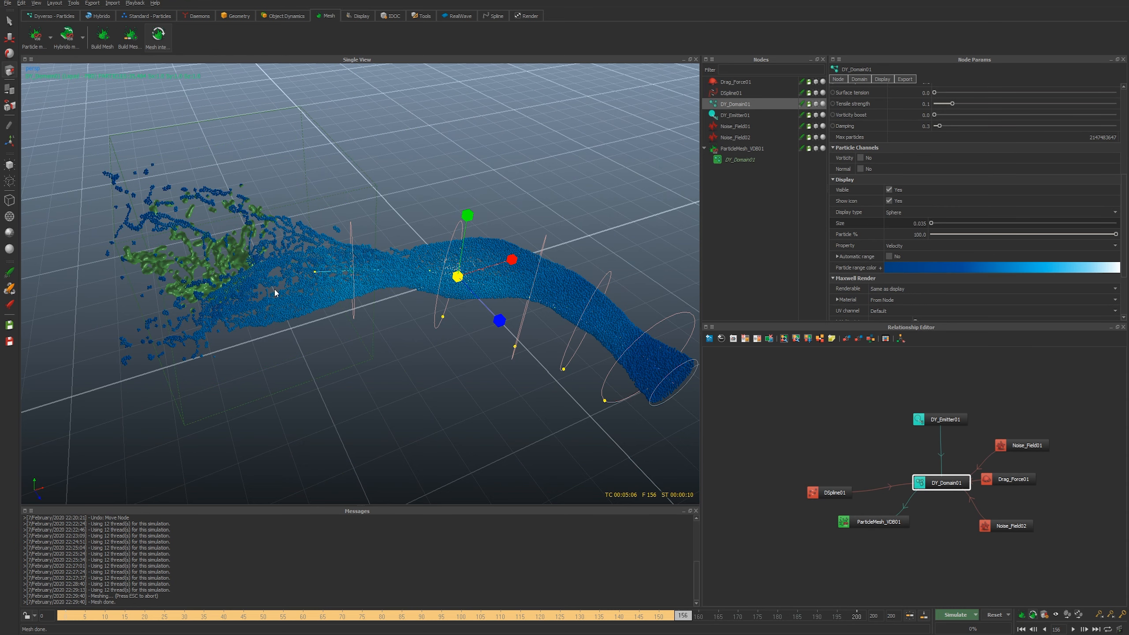
click(739, 150)
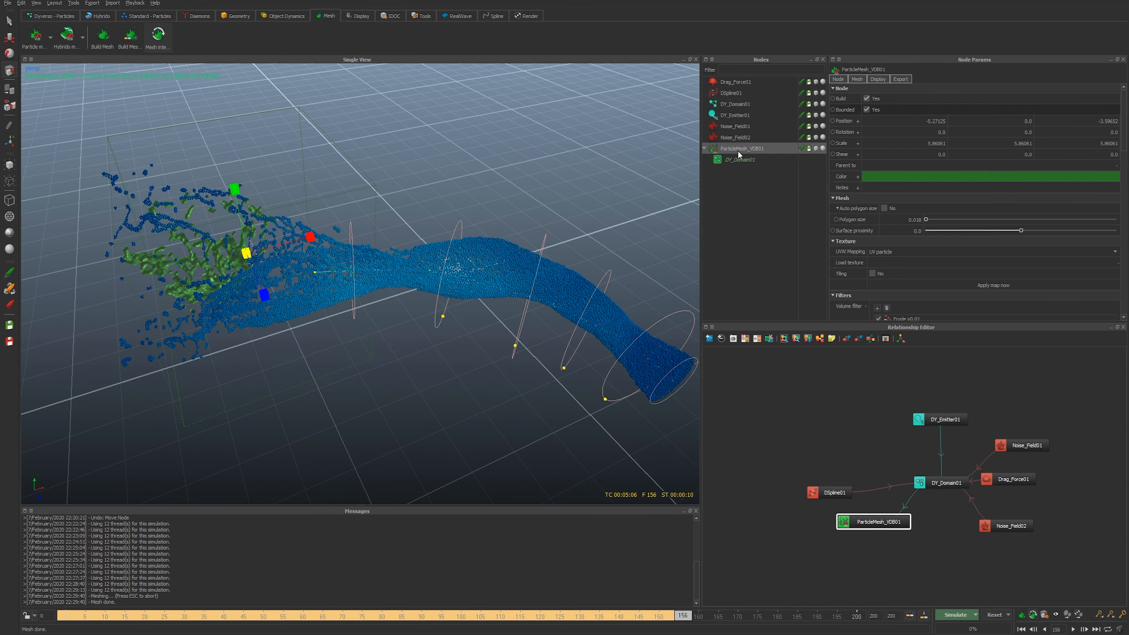
drag(247, 253, 386, 246)
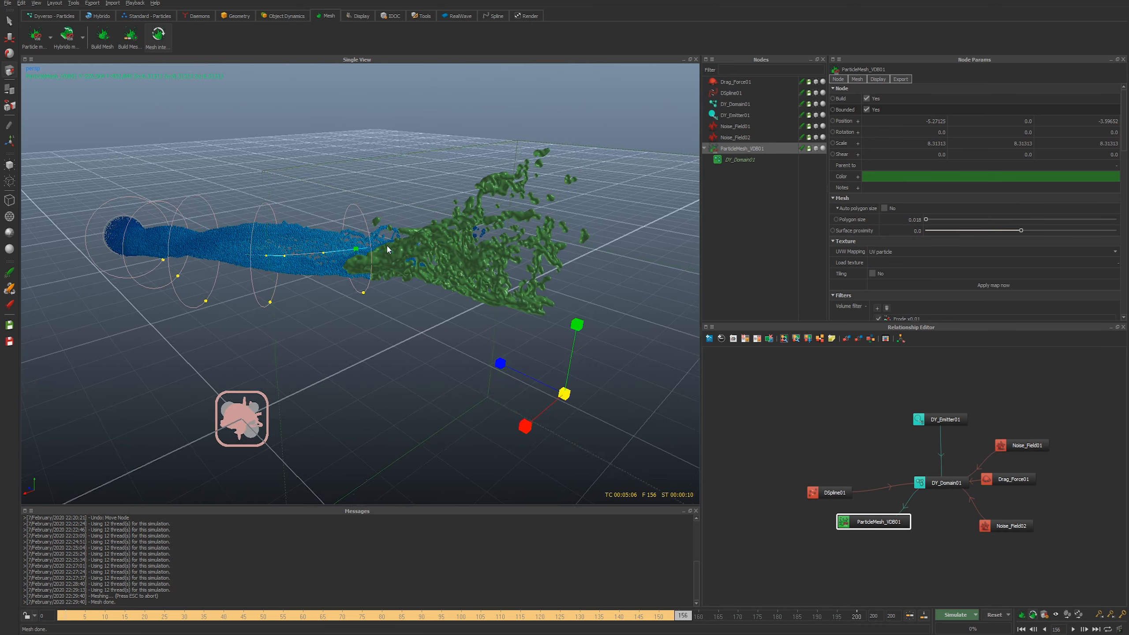
alt+right_drag(386, 246, 447, 256)
alt+drag(456, 263, 471, 355)
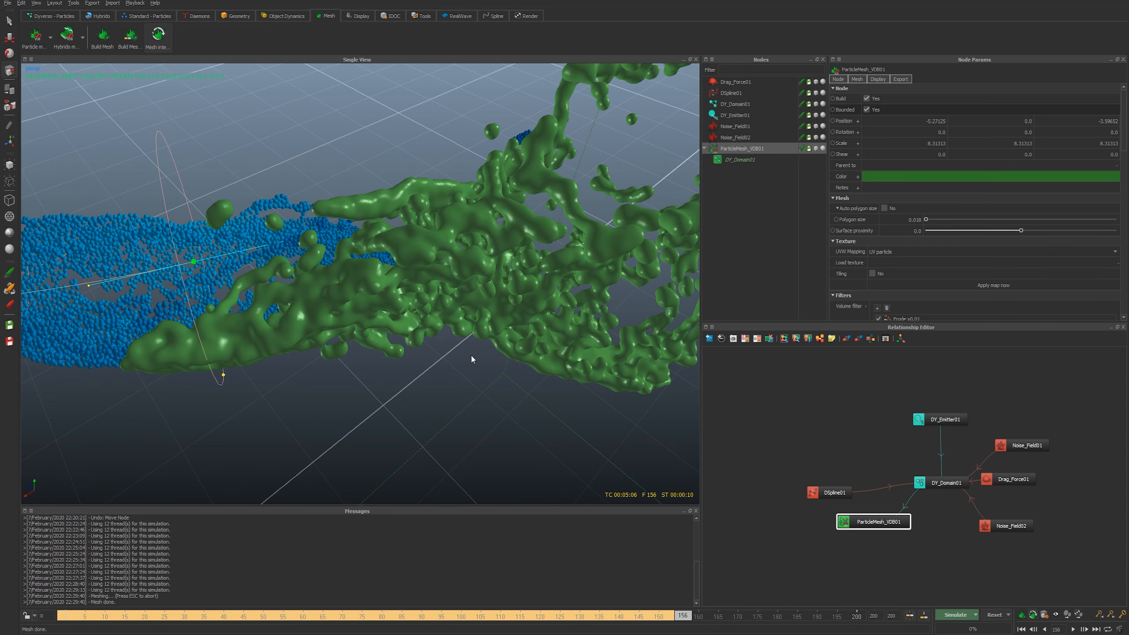
Enable ParticleMesh_VDB01's mesh filter and set its relaxation to 0.1.
scroll(908, 252, down, 5)
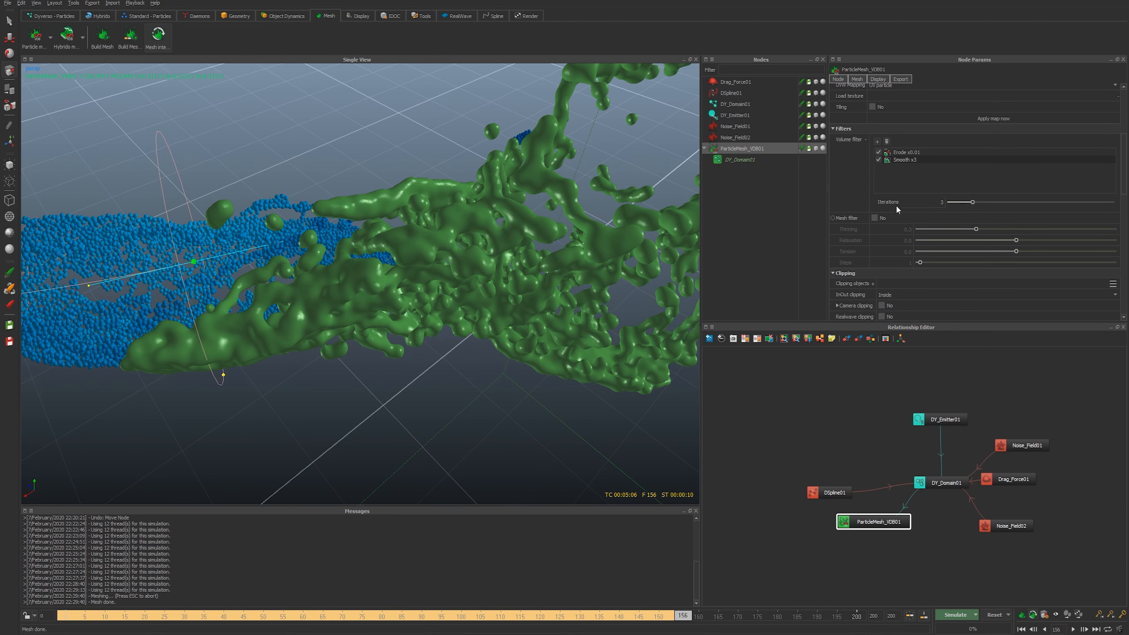
click(875, 217)
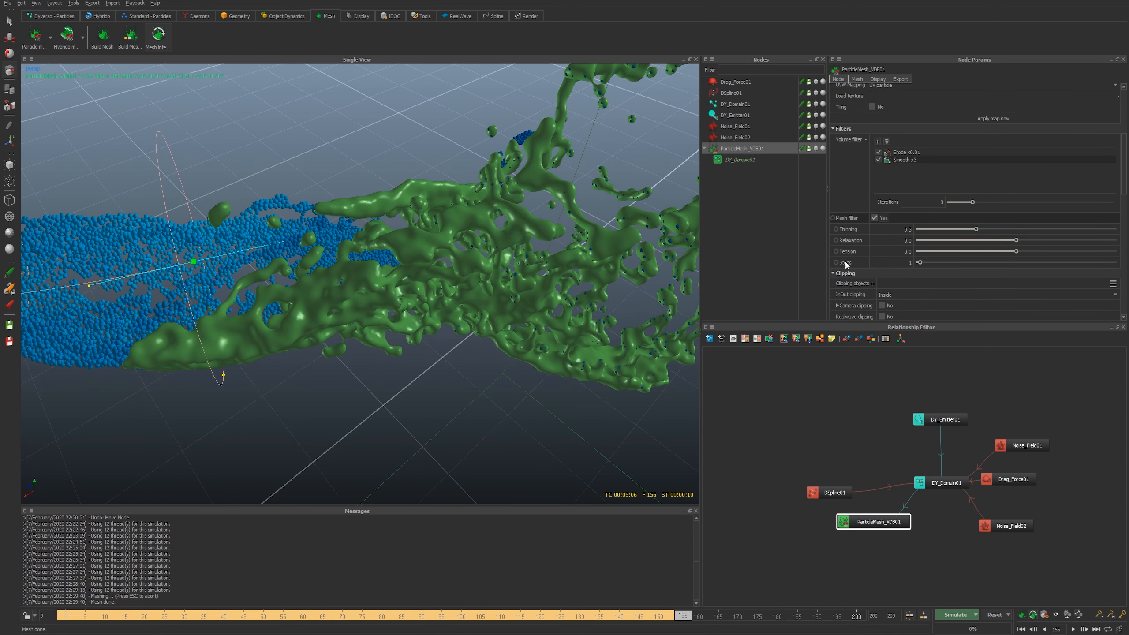
click(889, 237)
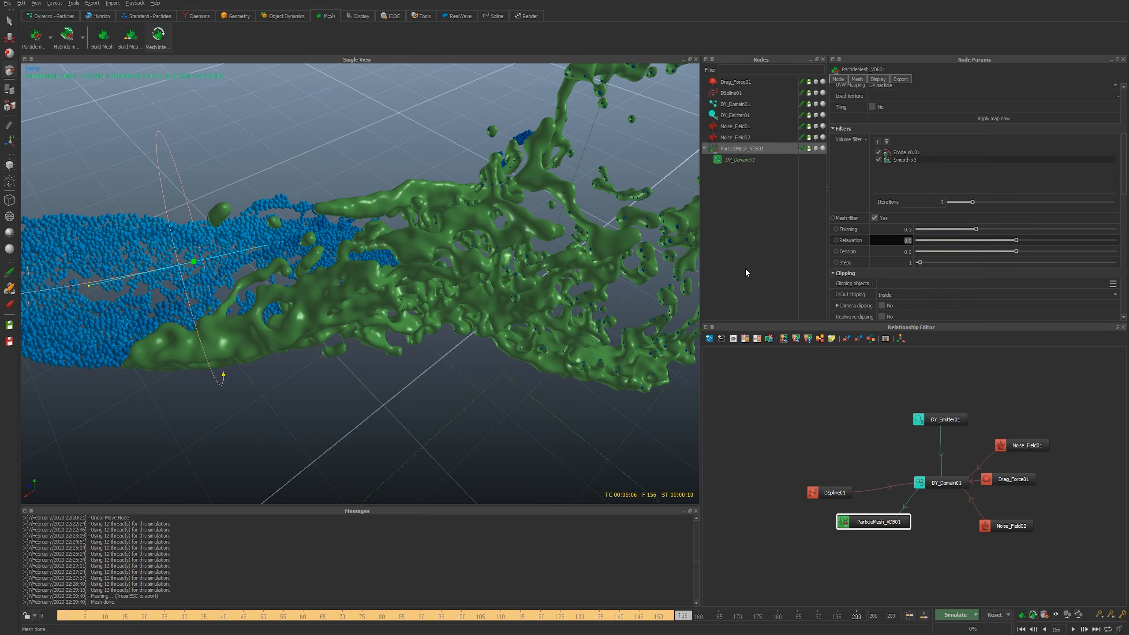
text(1)
key(Return)
double_click(910, 239)
key(Return)
Try 8 steps in the mesh filter, then set the steps to 32.
double_click(888, 266)
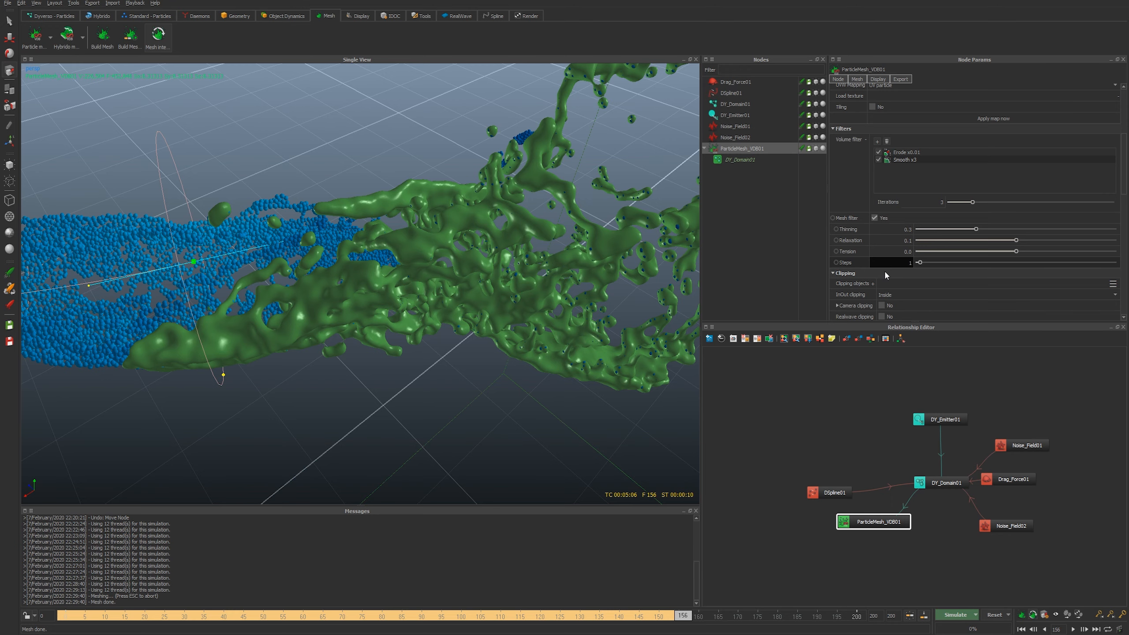
key(BackSpace)
key(Return)
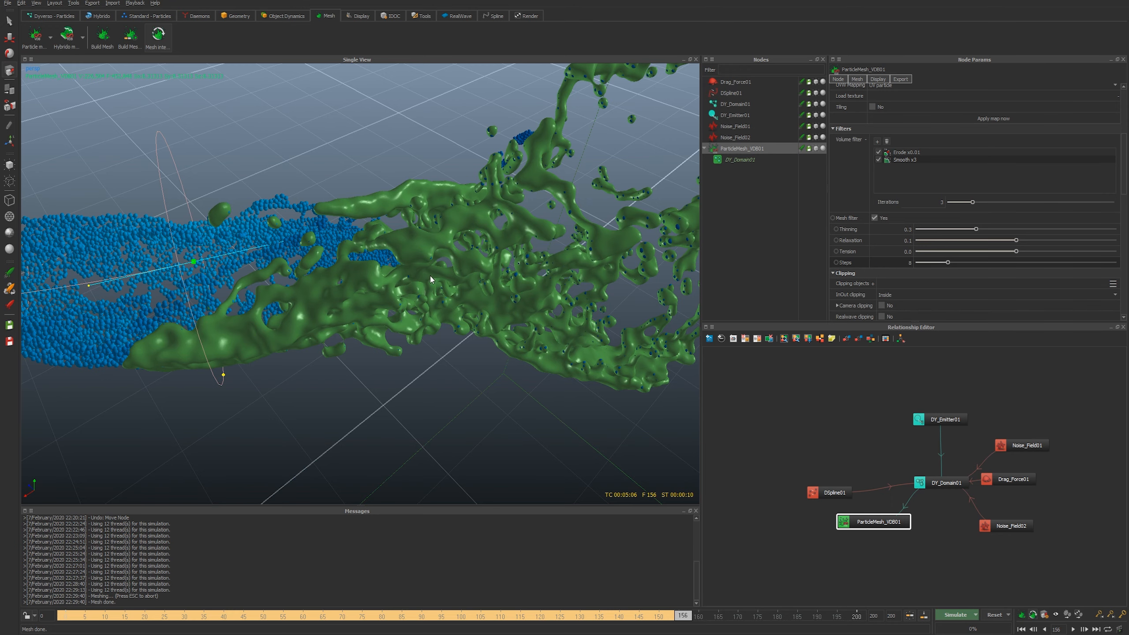
alt+drag(429, 276, 666, 251)
double_click(899, 262)
text(32)
key(Return)
Examine the filtered splash mesh from several sides and review ParticleMesh_VDB01's filter and clipping parameters.
alt+drag(372, 242, 477, 238)
alt+right_drag(478, 238, 511, 259)
alt+drag(511, 260, 296, 350)
alt+drag(441, 280, 428, 349)
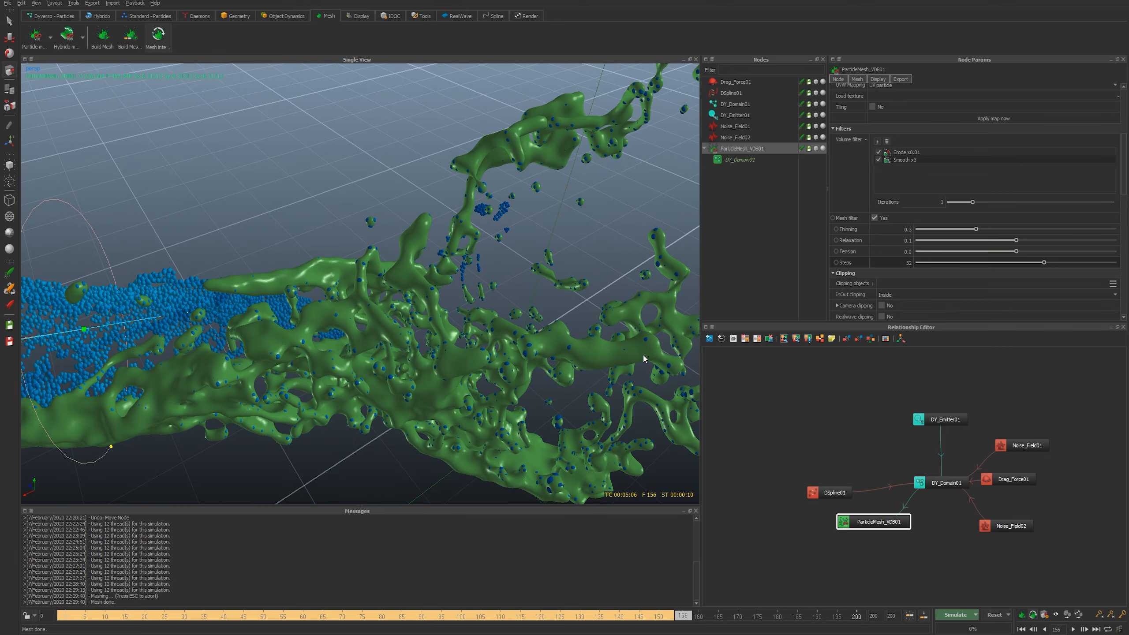
scroll(556, 319, down, 10)
scroll(555, 321, up, 5)
alt+drag(557, 338, 378, 370)
scroll(373, 340, up, 4)
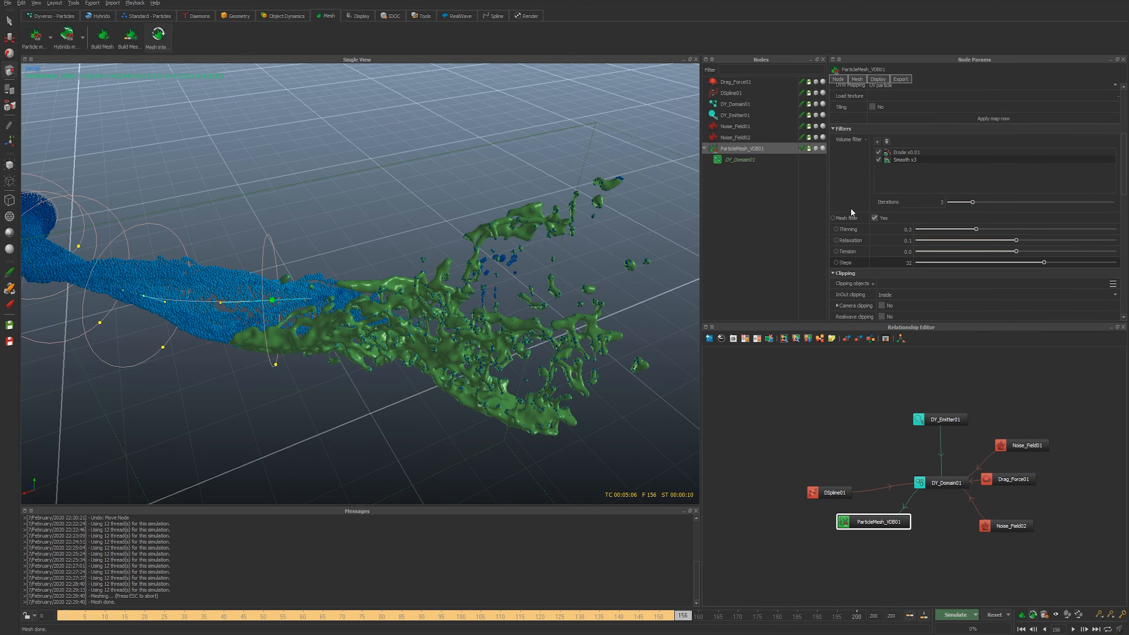
scroll(911, 260, up, 5)
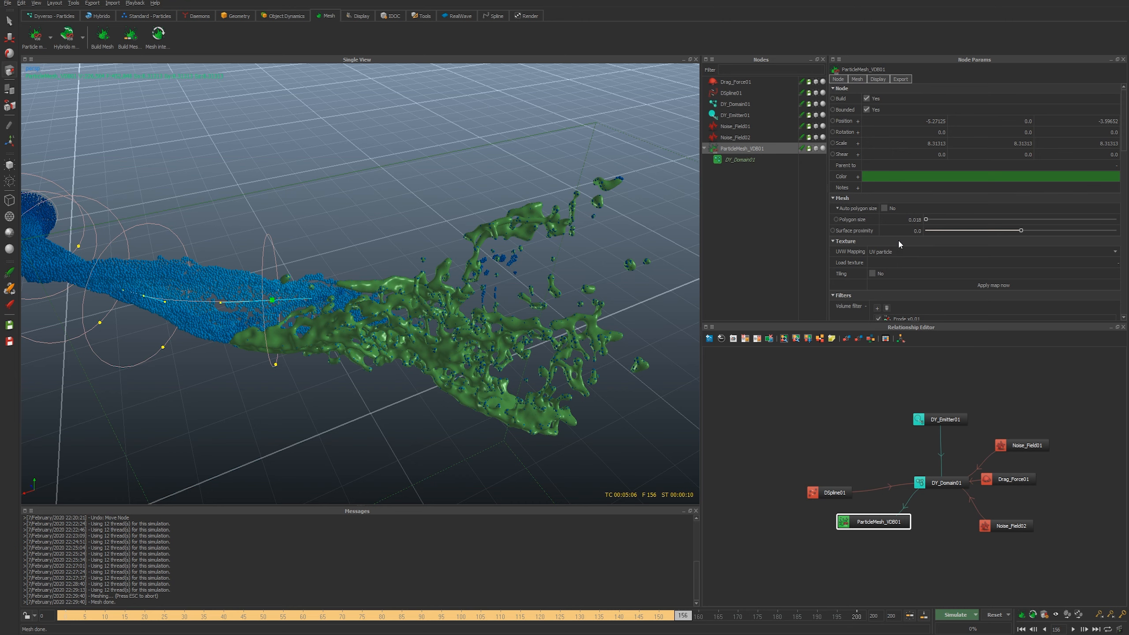
scroll(915, 214, down, 3)
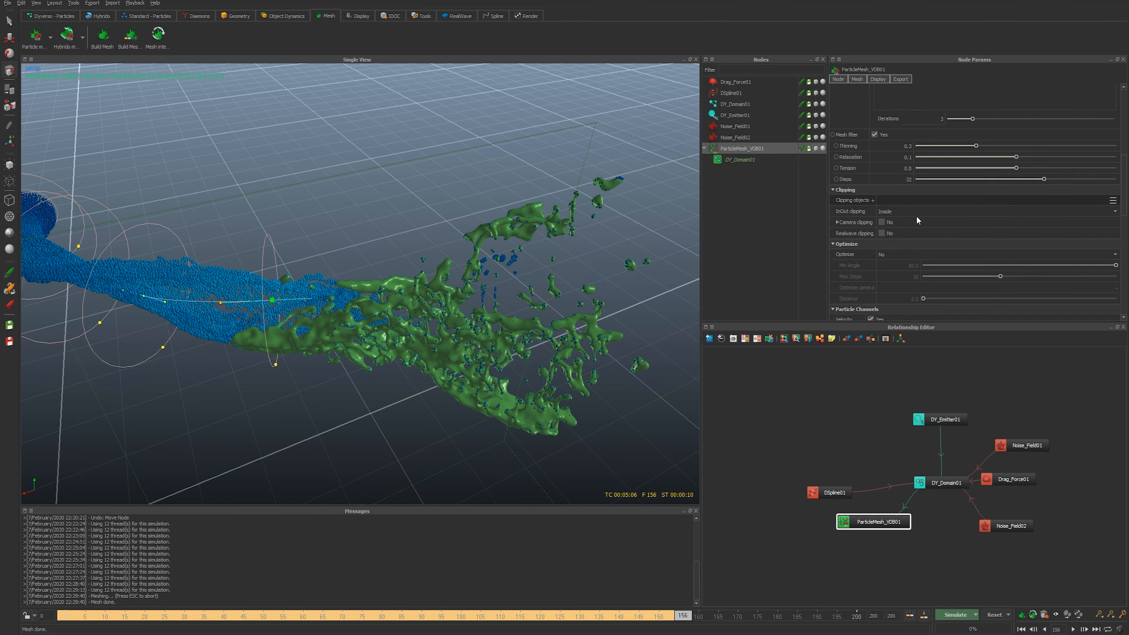
scroll(891, 206, up, 4)
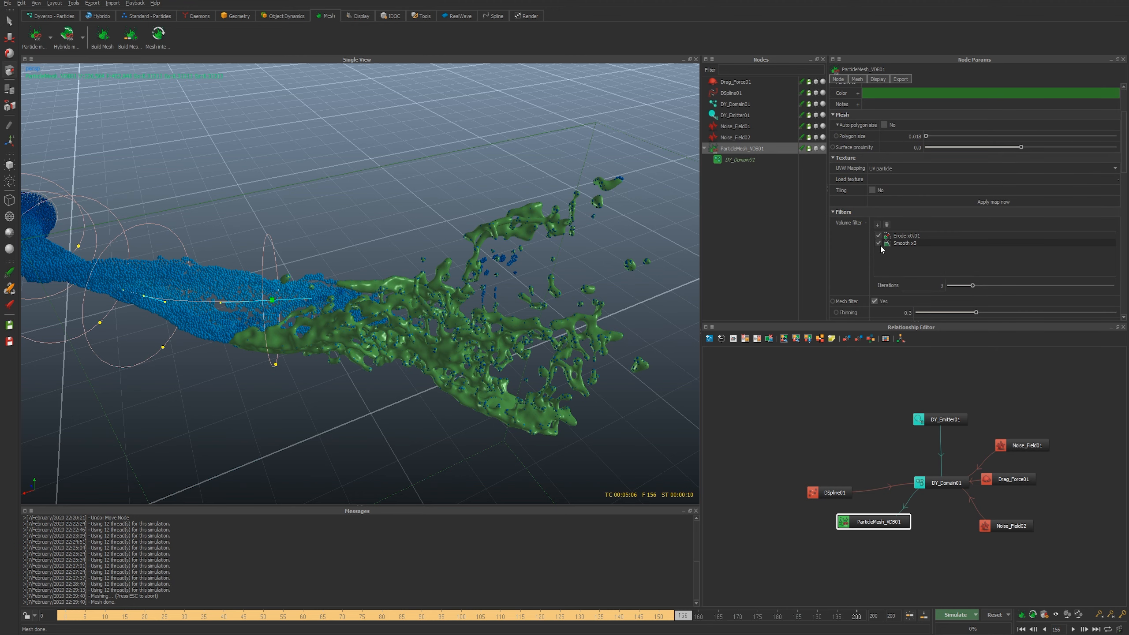
Turn off bounding on ParticleMesh_VDB01, set its polygon size to 0.016 and rebuild the mesh for the whole stream.
click(866, 109)
double_click(910, 220)
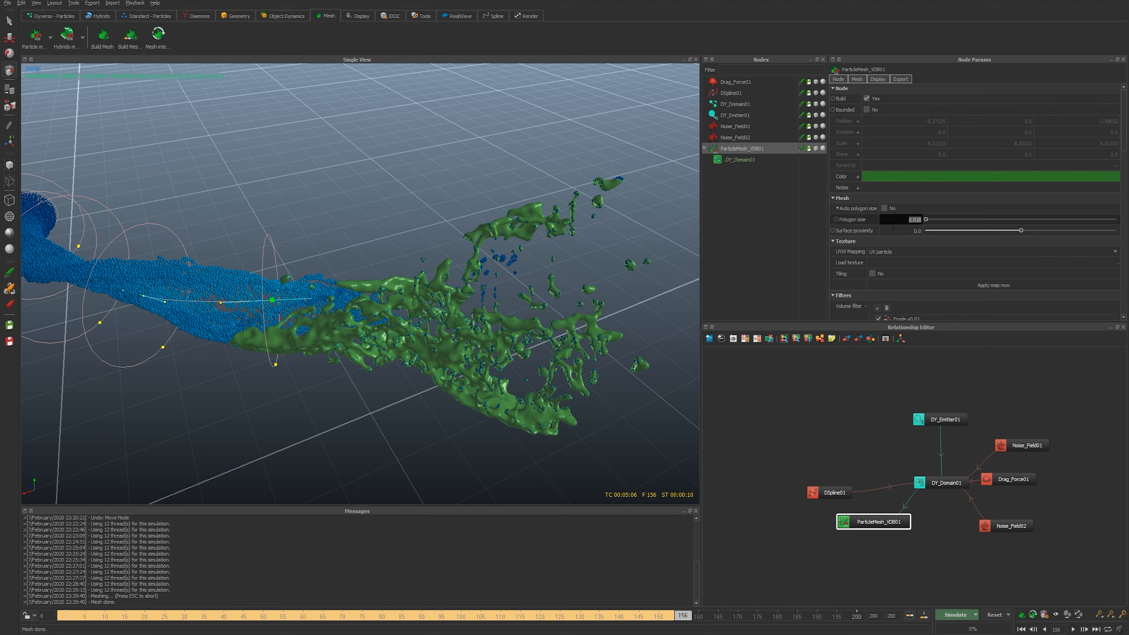
key(Right)
key(BackSpace)
text(6)
key(Return)
click(102, 36)
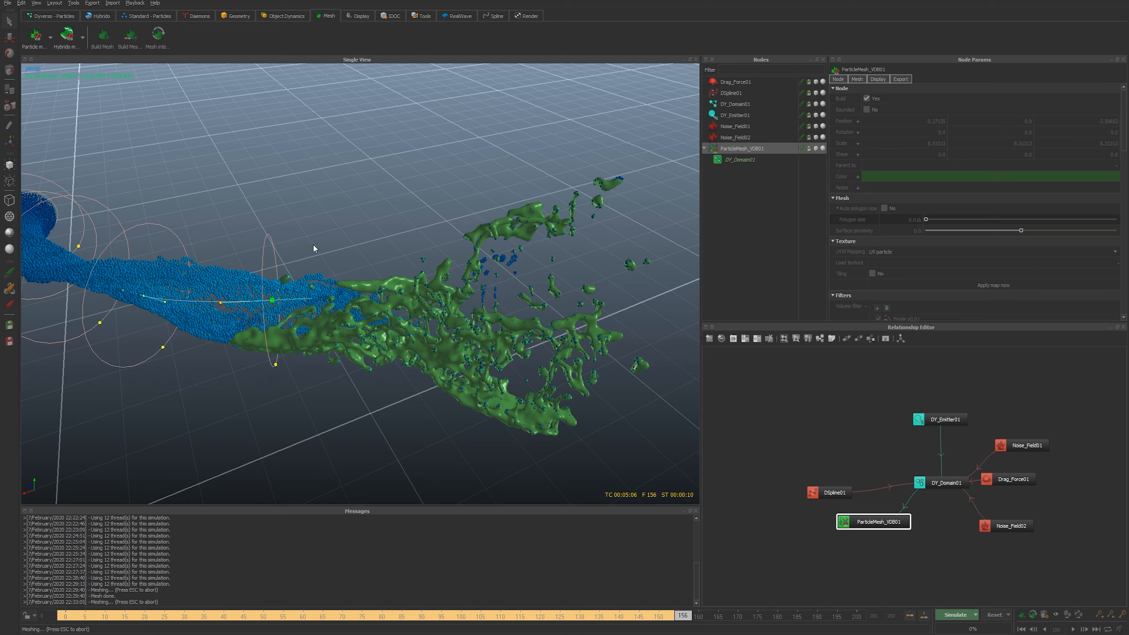
alt+middle_drag(313, 245, 408, 255)
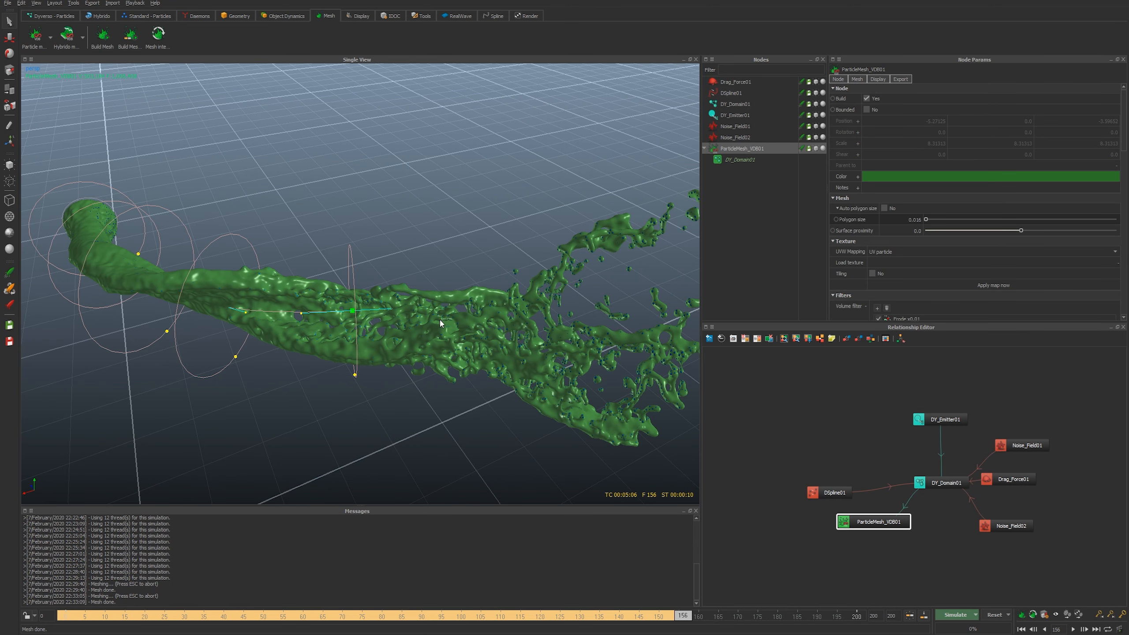
alt+drag(440, 323, 335, 394)
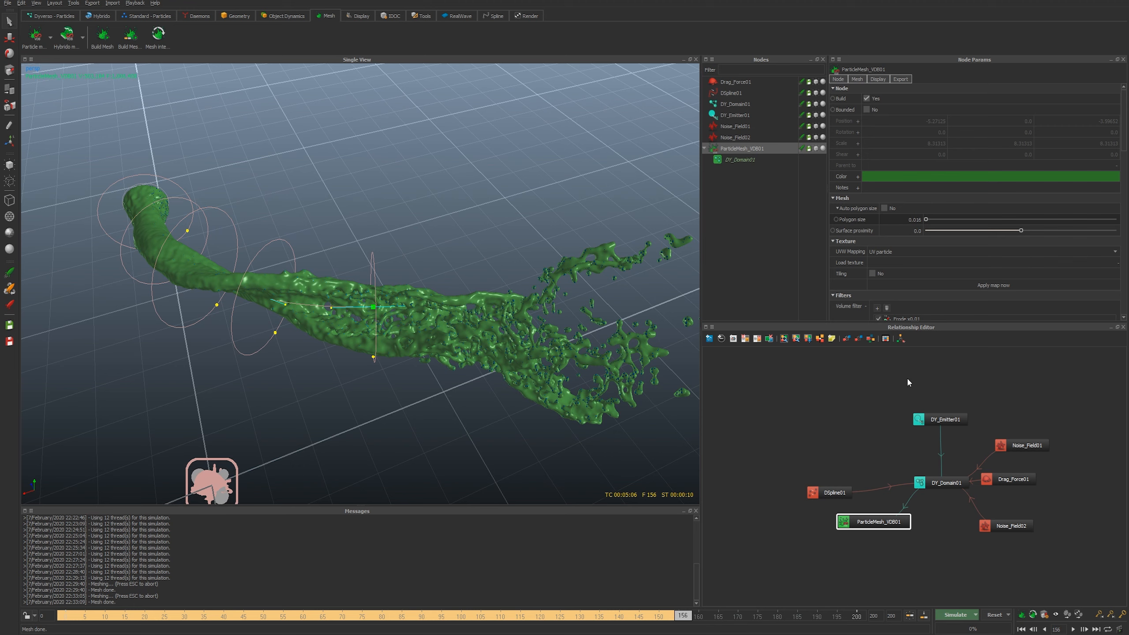
Enable command-line simulation and accept its options with the scene's frame range and thread settings.
click(975, 615)
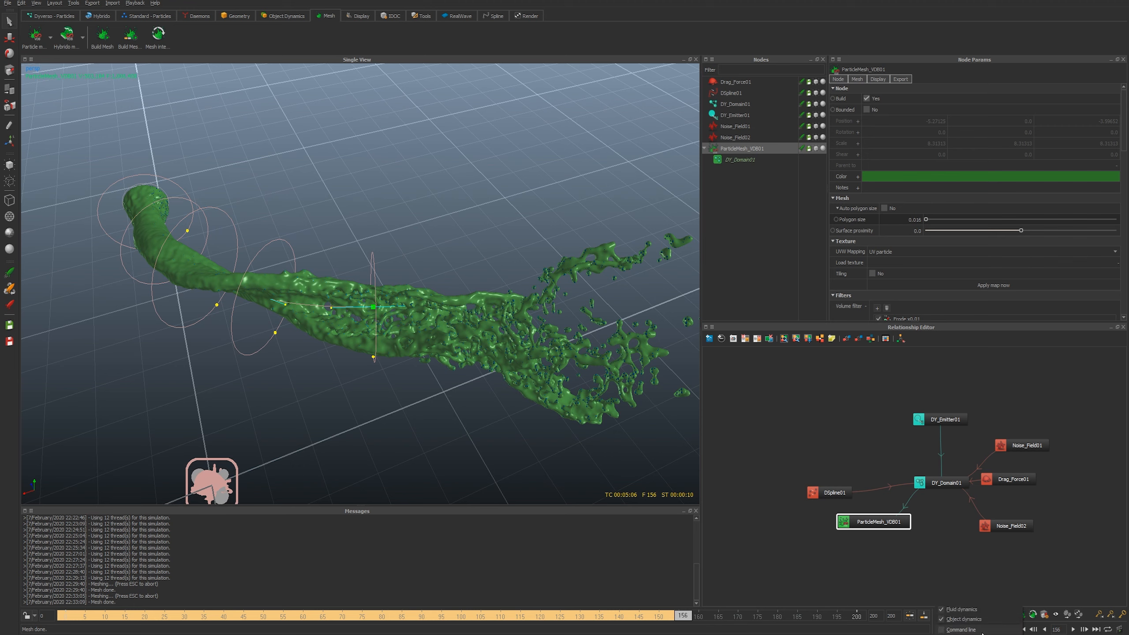
click(983, 632)
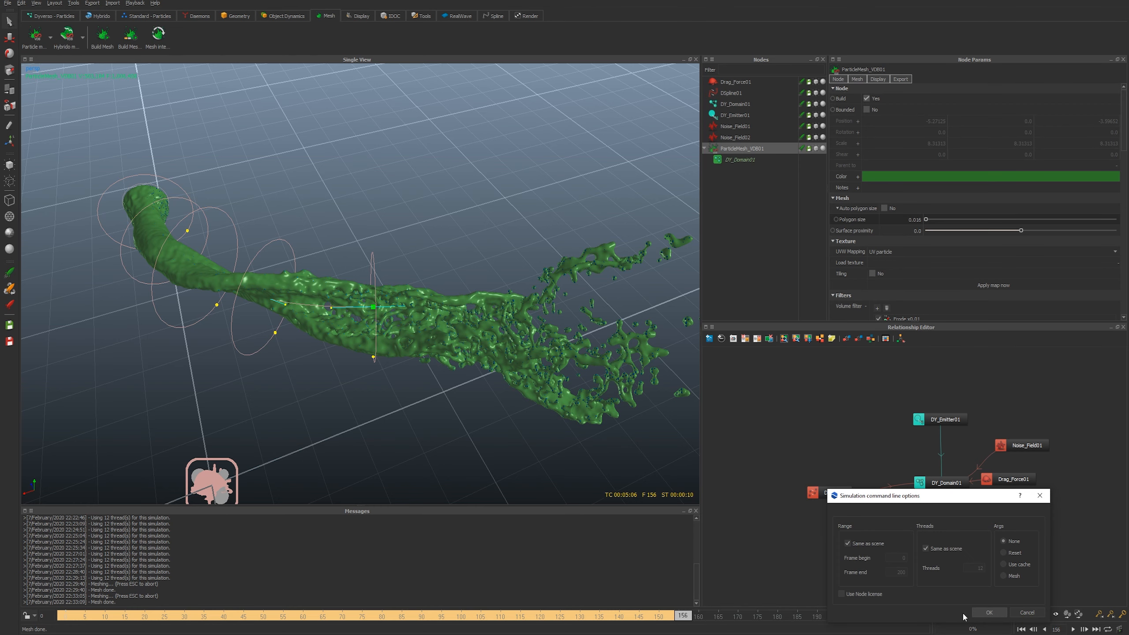
click(989, 612)
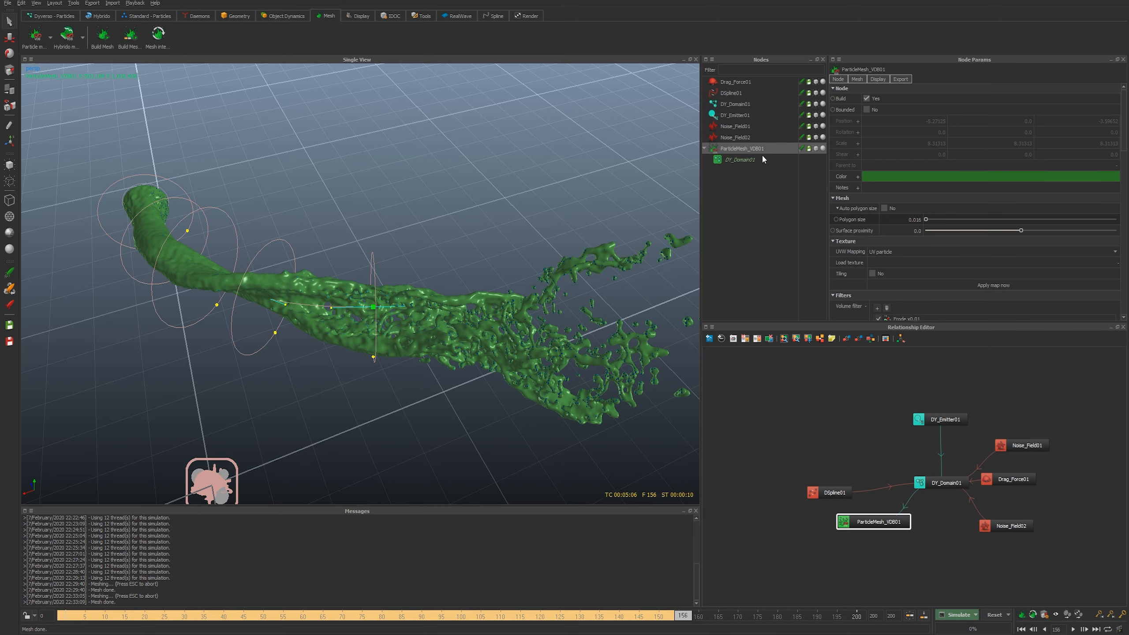
Add a k Volume daemon and fit it to the scene.
alt+drag(470, 198, 406, 224)
click(196, 15)
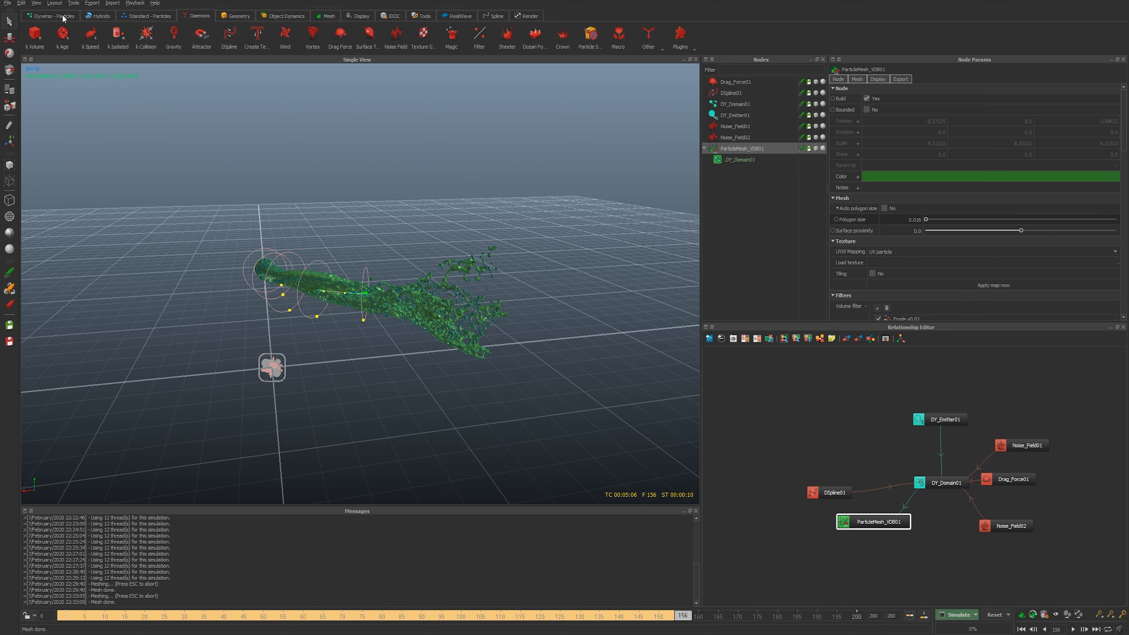
click(35, 35)
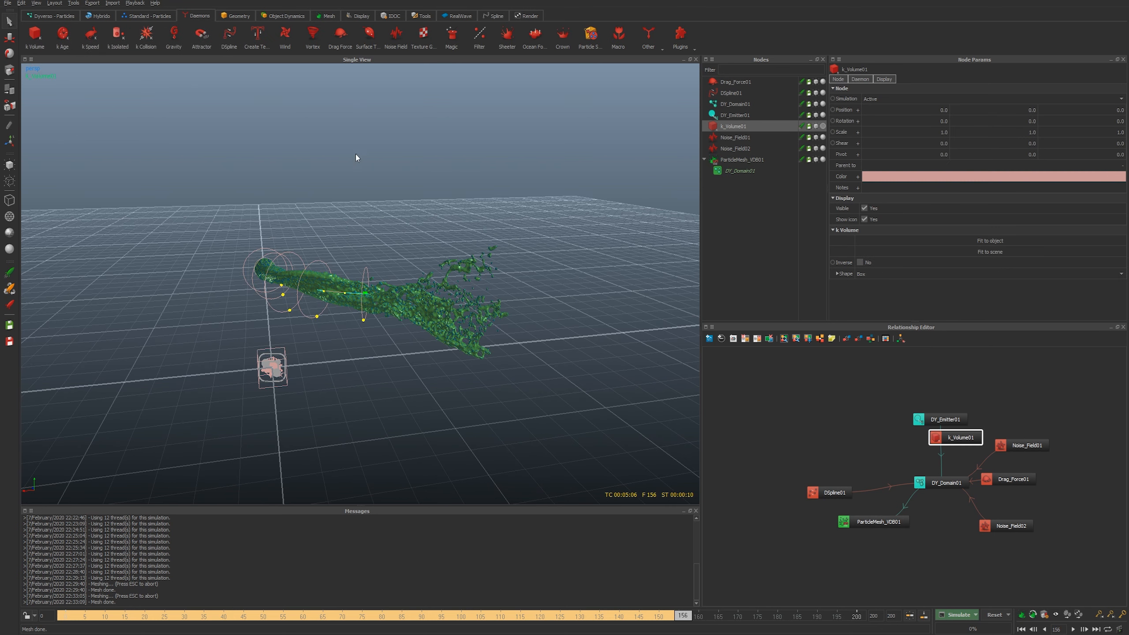
click(994, 251)
alt+right_drag(559, 331, 515, 309)
alt+drag(515, 309, 644, 320)
Enlarge and raise k_Volume01 around the whole stream and place its node below DY_Domain01 in the Relationship Editor.
key(r)
drag(331, 314, 333, 231)
key(w)
alt+drag(433, 285, 388, 318)
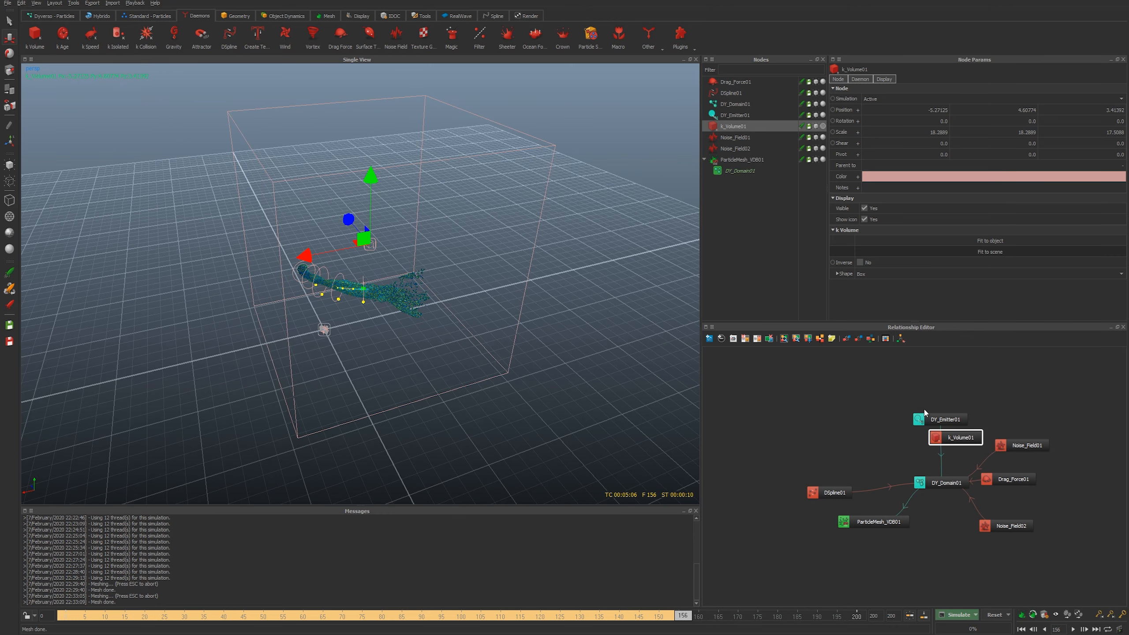
drag(951, 439, 940, 530)
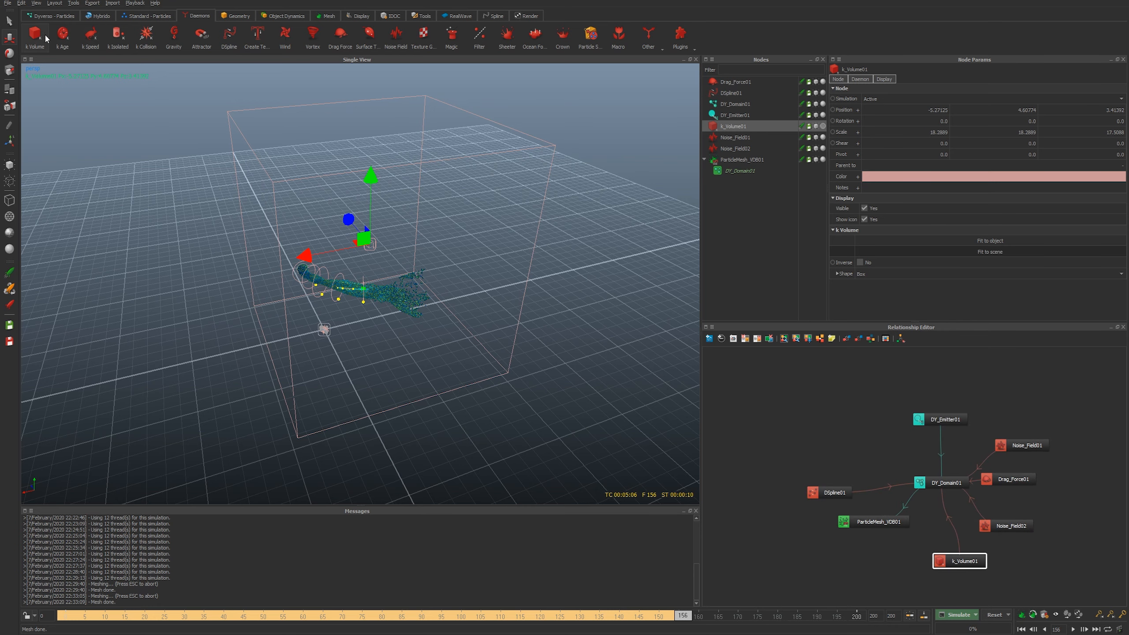
Add a Gravity daemon and enable its force field falloff with the falloff display turned on.
click(174, 36)
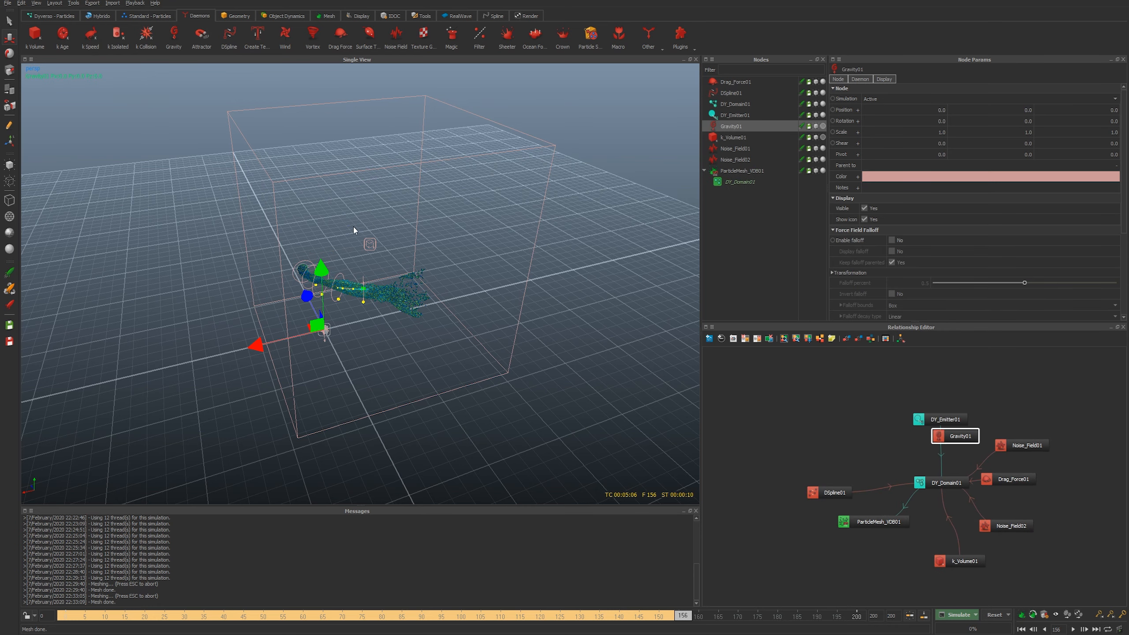
alt+drag(352, 226, 471, 244)
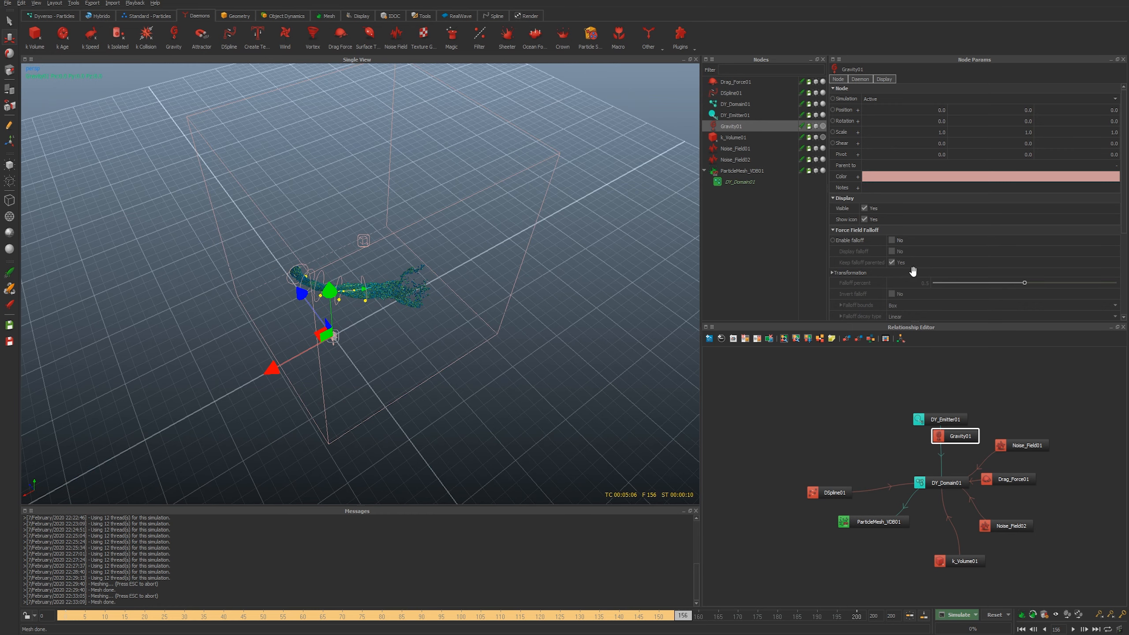
scroll(933, 264, down, 5)
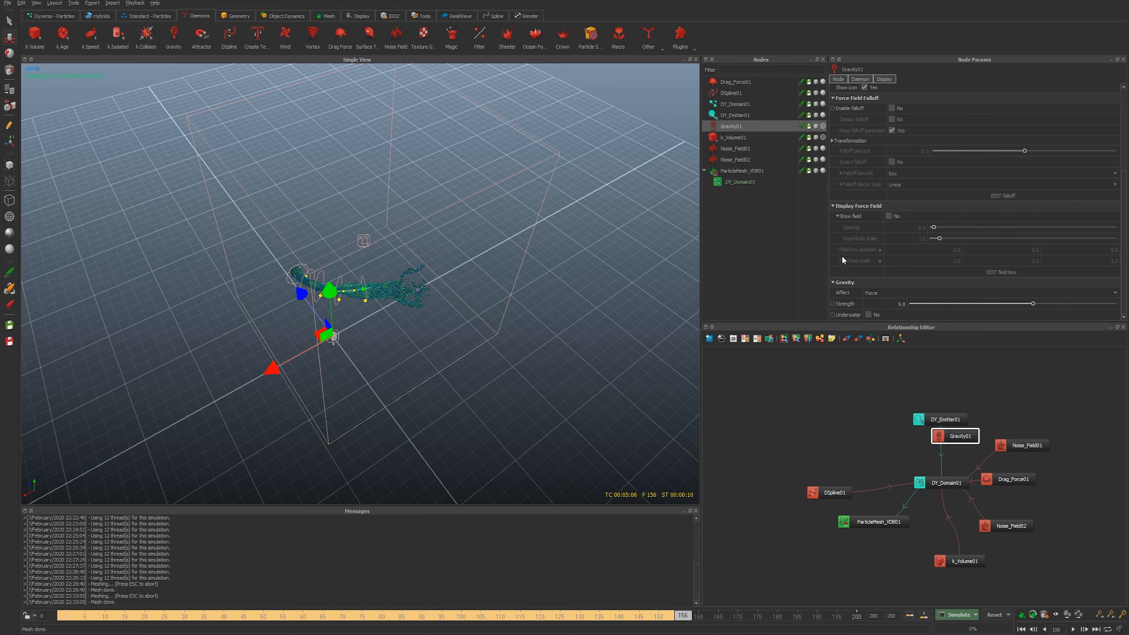
scroll(870, 215, up, 3)
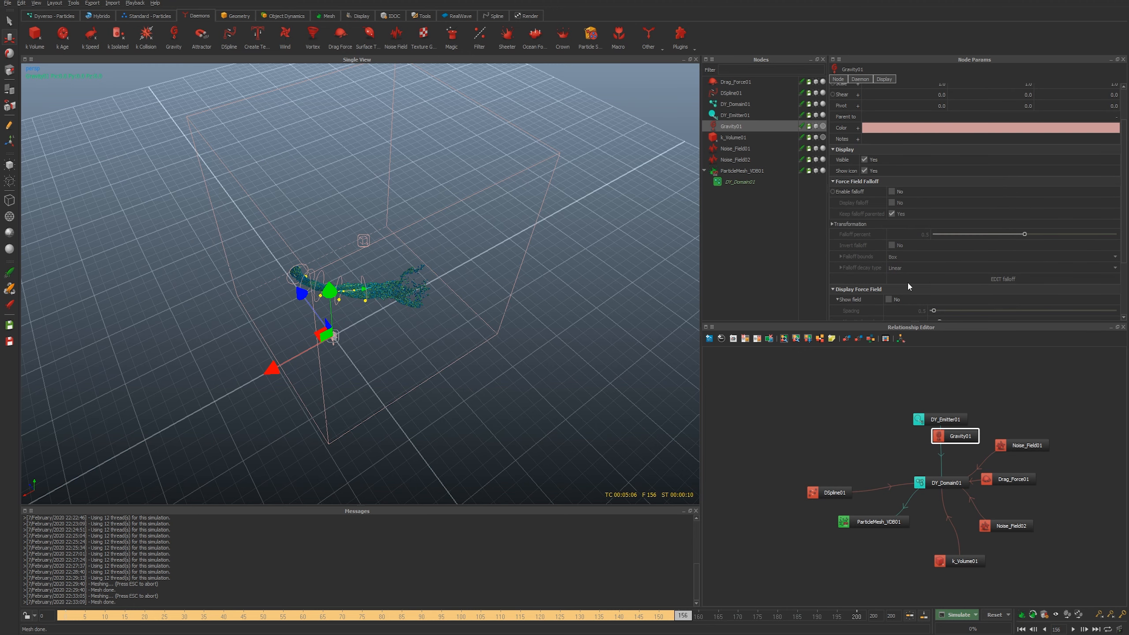
scroll(909, 284, up, 2)
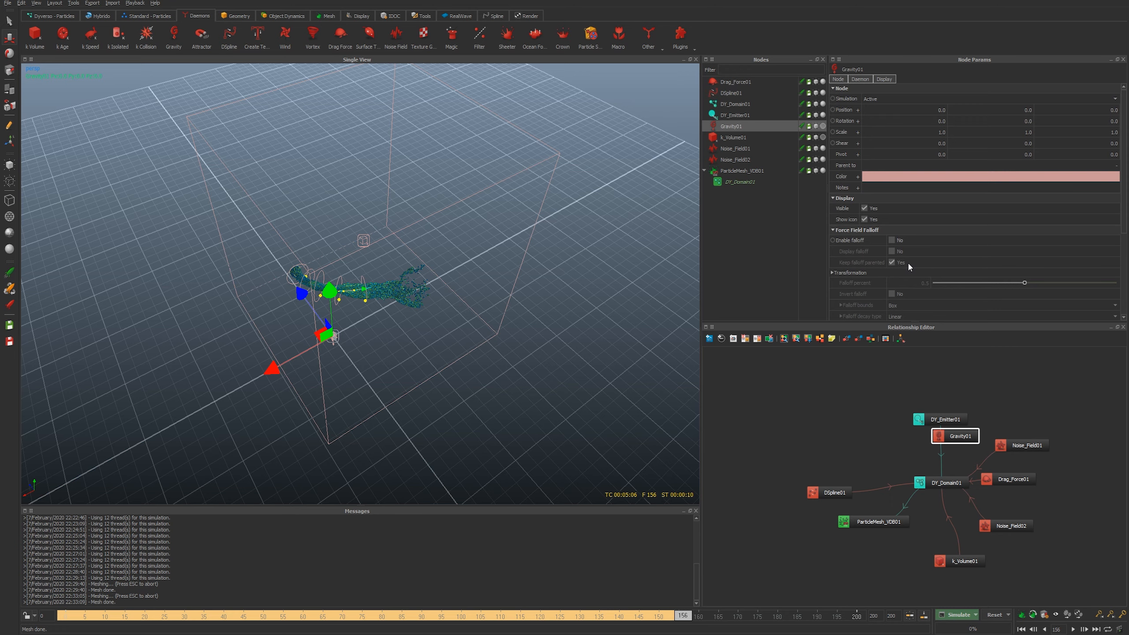
click(892, 240)
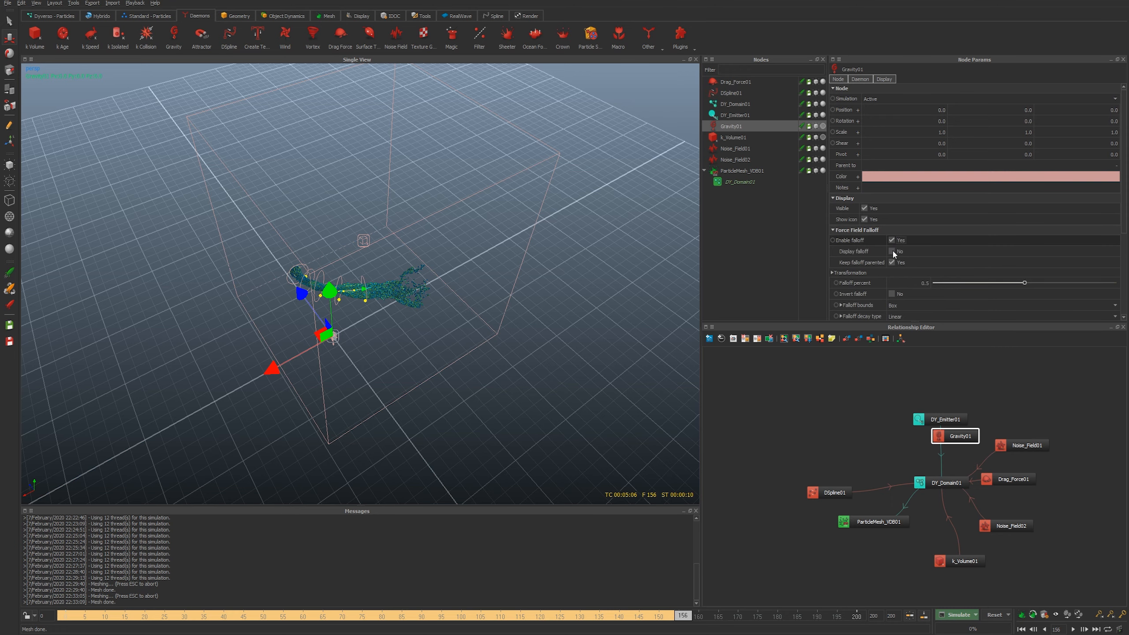
click(891, 250)
Move Gravity01 over the stream's bend, to about X -1.28, Y 4.12, Z 2.55.
alt+drag(566, 313, 371, 351)
key(1)
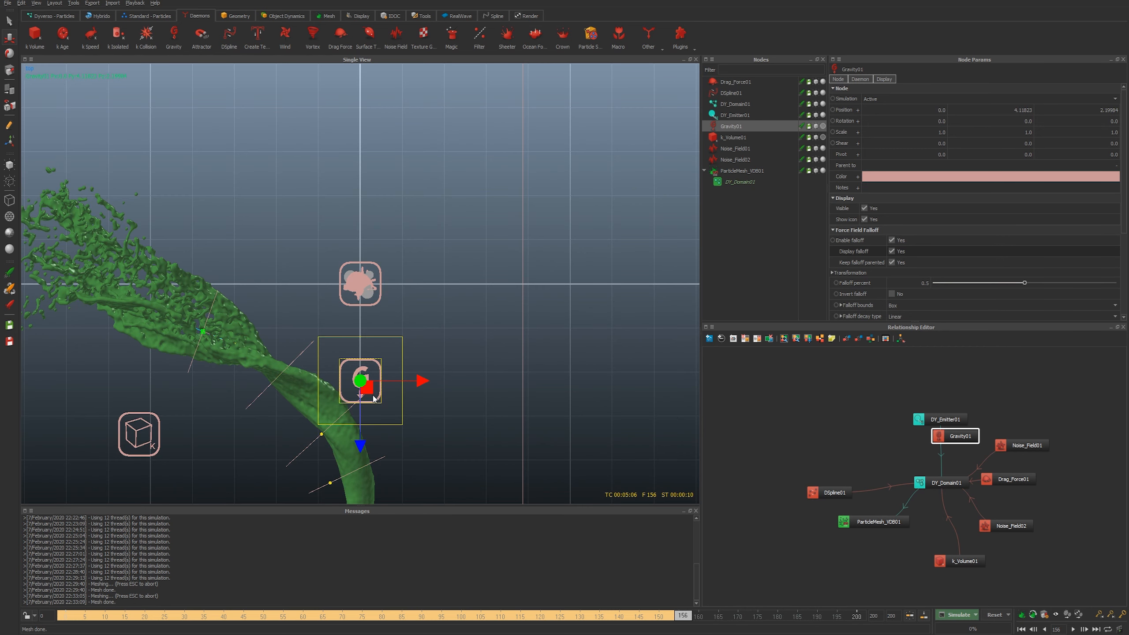
drag(364, 390, 310, 412)
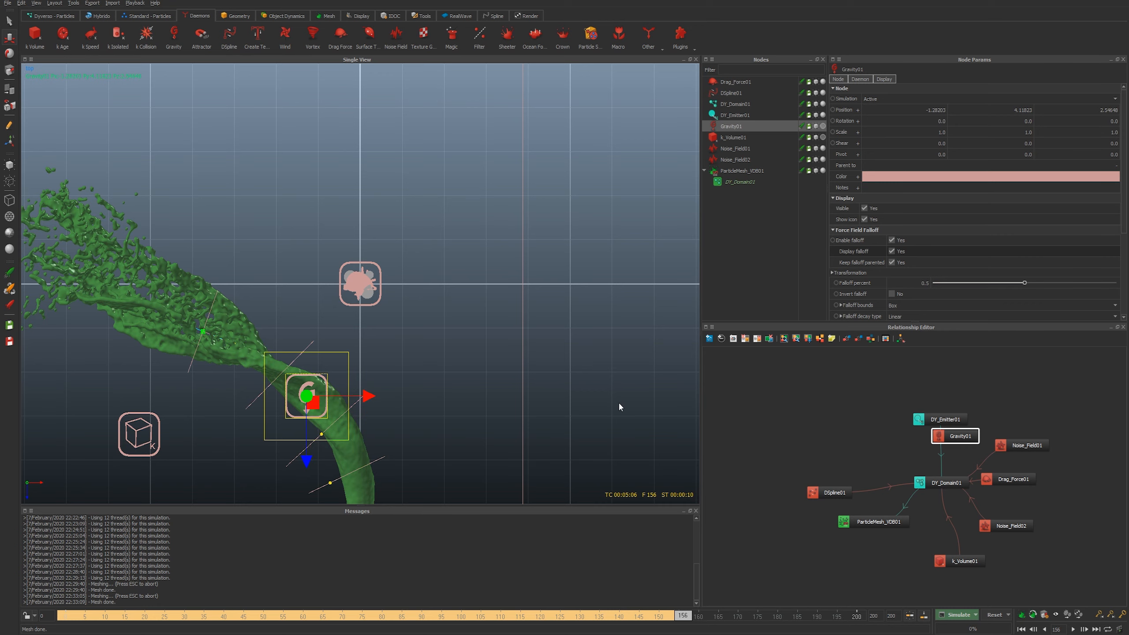
Invert Gravity01's falloff and scale the daemon uniformly to about 6.23 so its bounds enclose the stream's tube section.
click(891, 295)
alt+middle_drag(430, 422, 444, 374)
alt+right_drag(444, 374, 435, 338)
key(r)
drag(395, 335, 438, 371)
Rotate Gravity01 about -19.3° around Y and lower it to about Y 3.76 over the stream.
key(e)
key(w)
key(2)
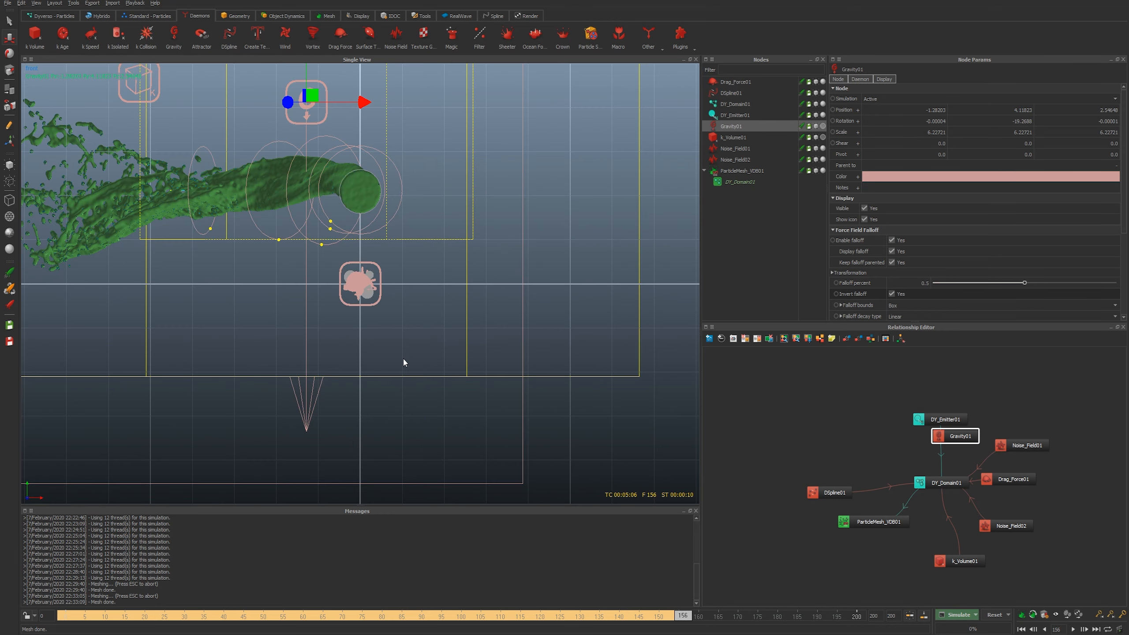
alt+middle_drag(360, 194, 388, 294)
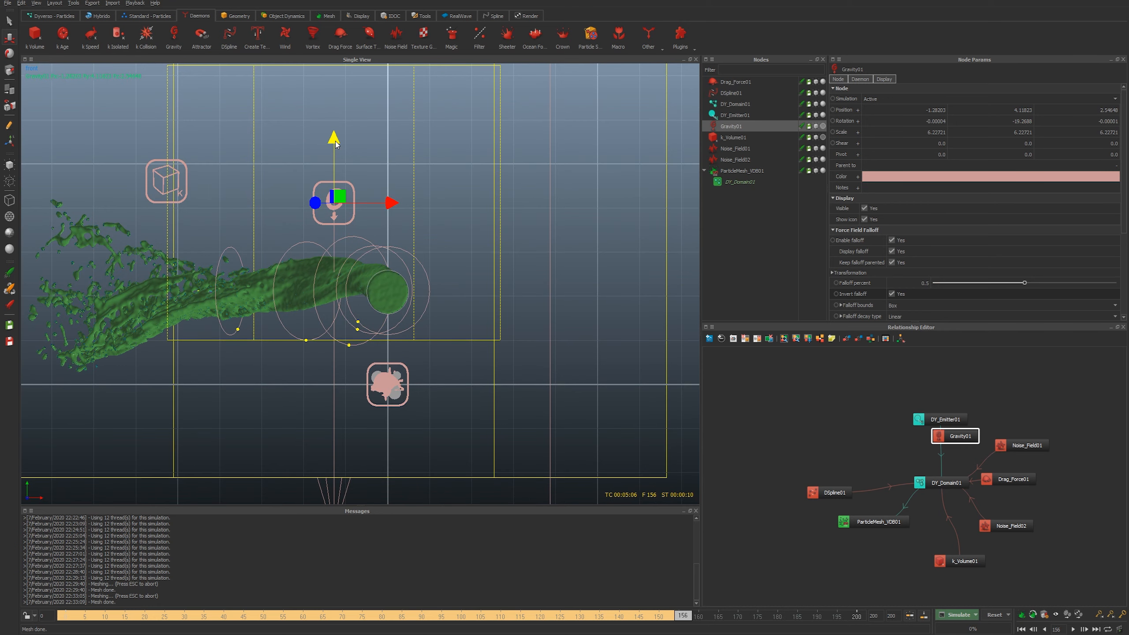
mouse_move(334, 137)
mouse_down()
mouse_move(337, 187)
mouse_move(339, 154)
mouse_up()
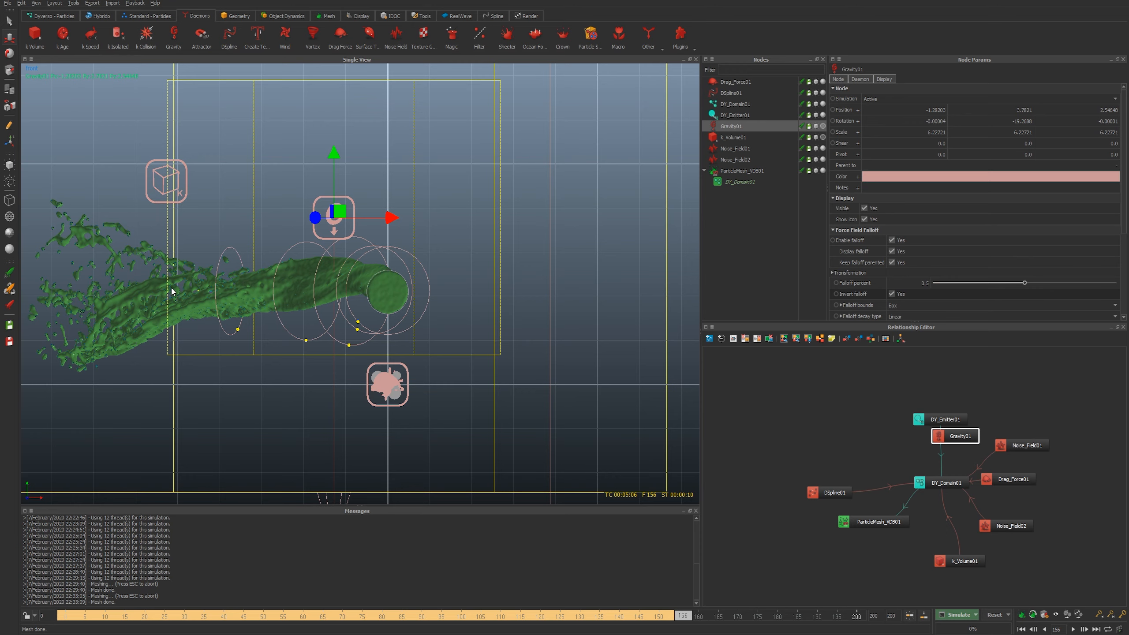
Reset the scene and start the command-line simulation for frames 0 to 200.
alt+drag(292, 327, 381, 317)
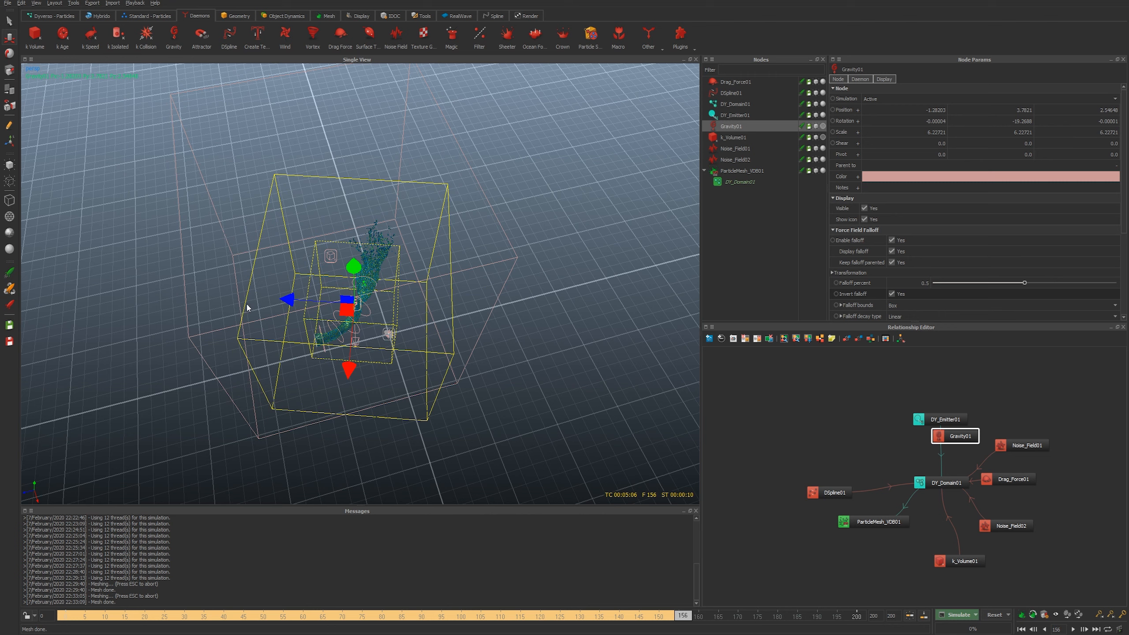
alt+drag(385, 379, 453, 403)
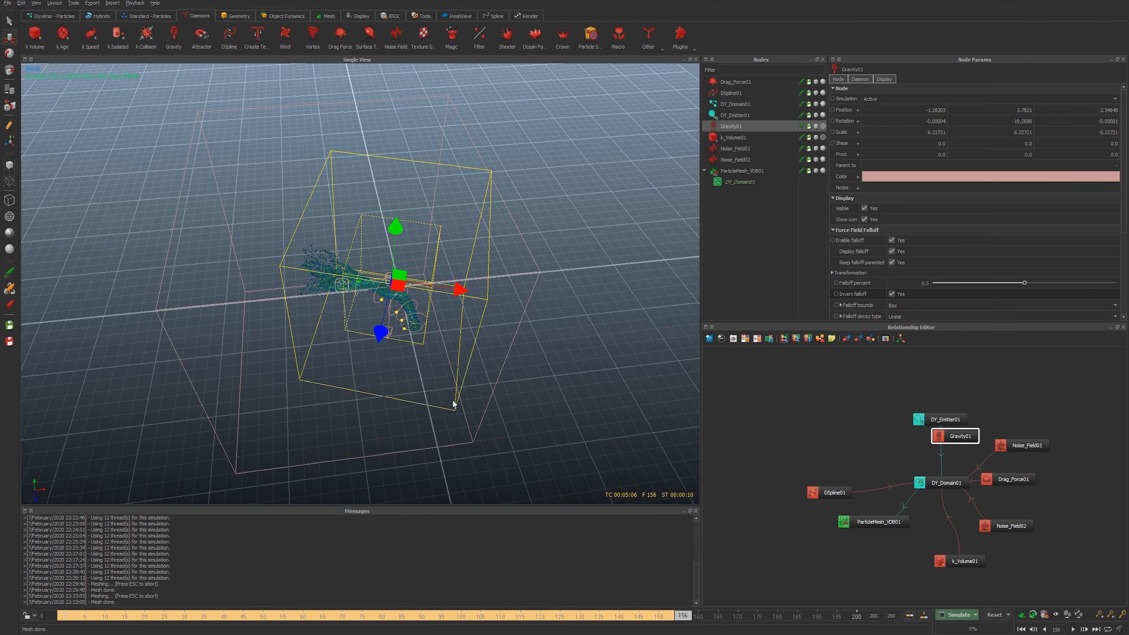
key(alt+r)
key(alt+a)
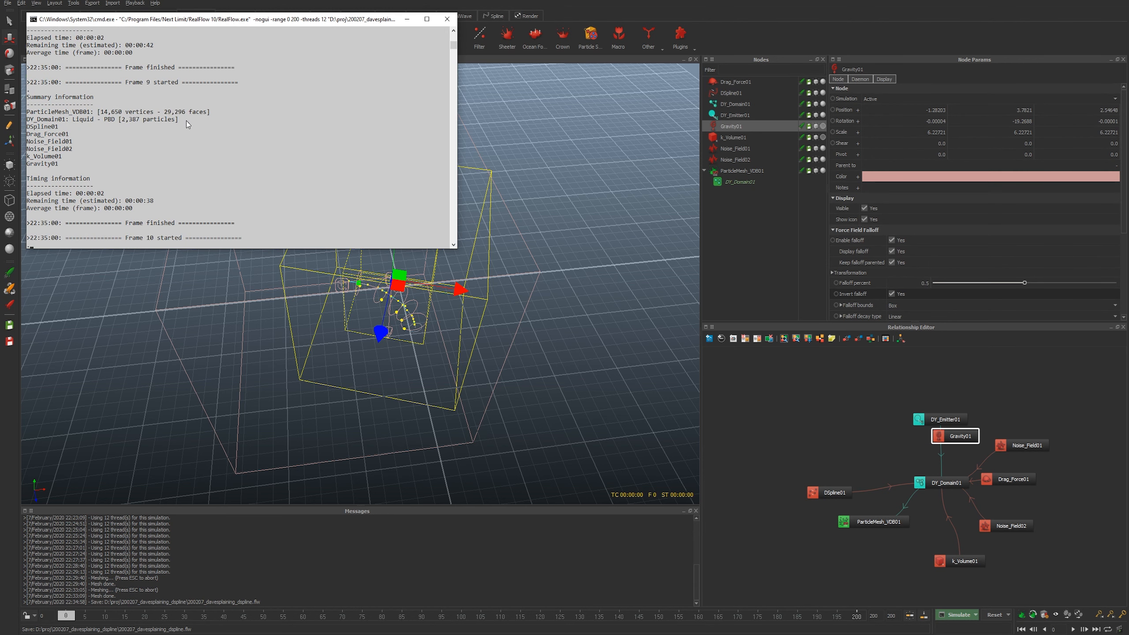
Check the Dyverso simulation options for the CUDA GPU setting and accept them.
click(978, 619)
click(961, 630)
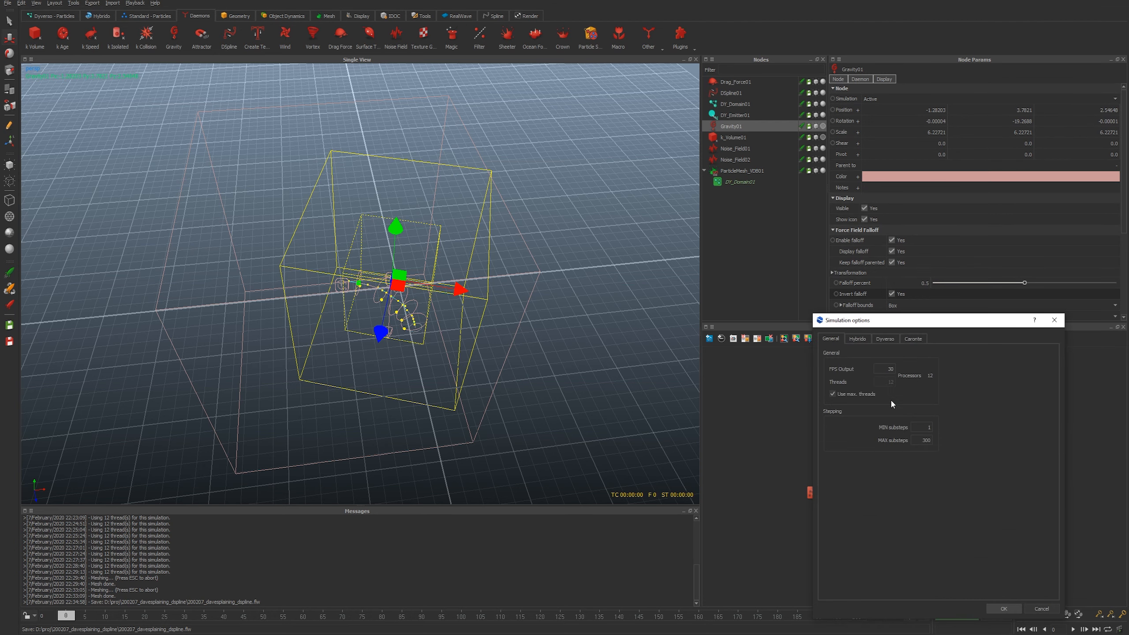
click(885, 338)
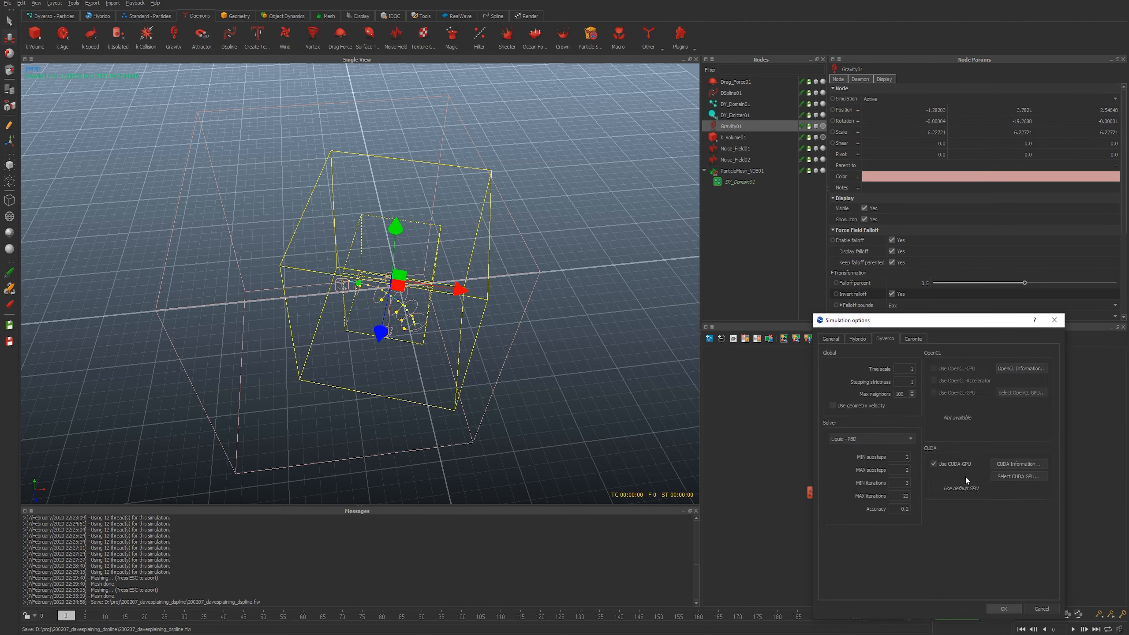
click(1005, 608)
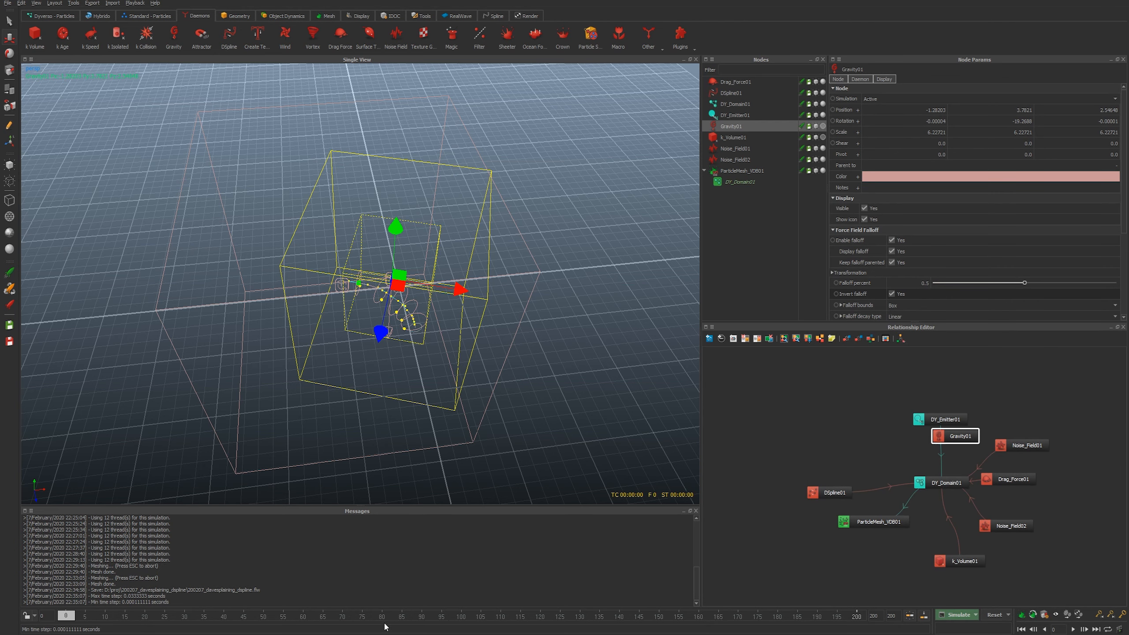
Stop the running command-line simulation, start it again, and move its console window out of the way.
key(alt+Tab)
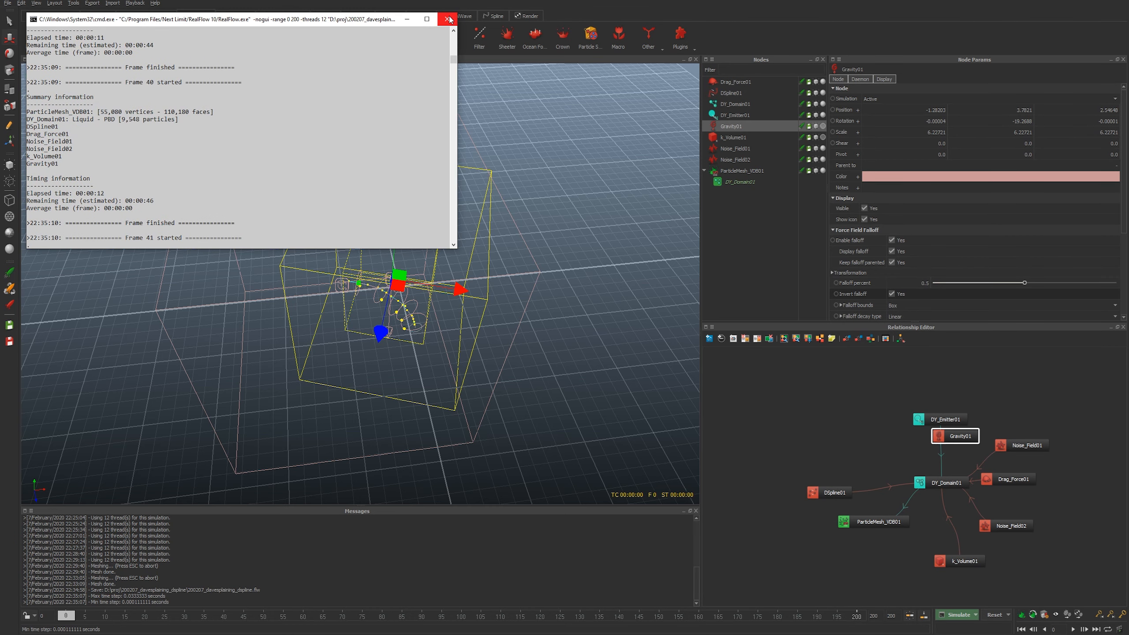
click(447, 19)
key(alt+a)
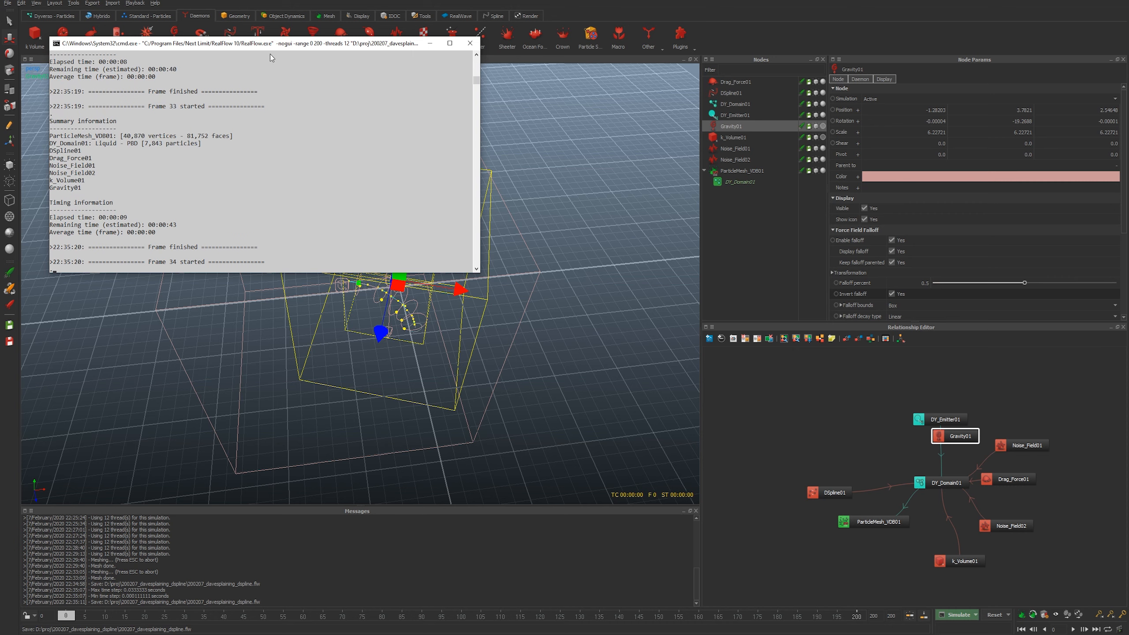
drag(299, 46, 0, 9)
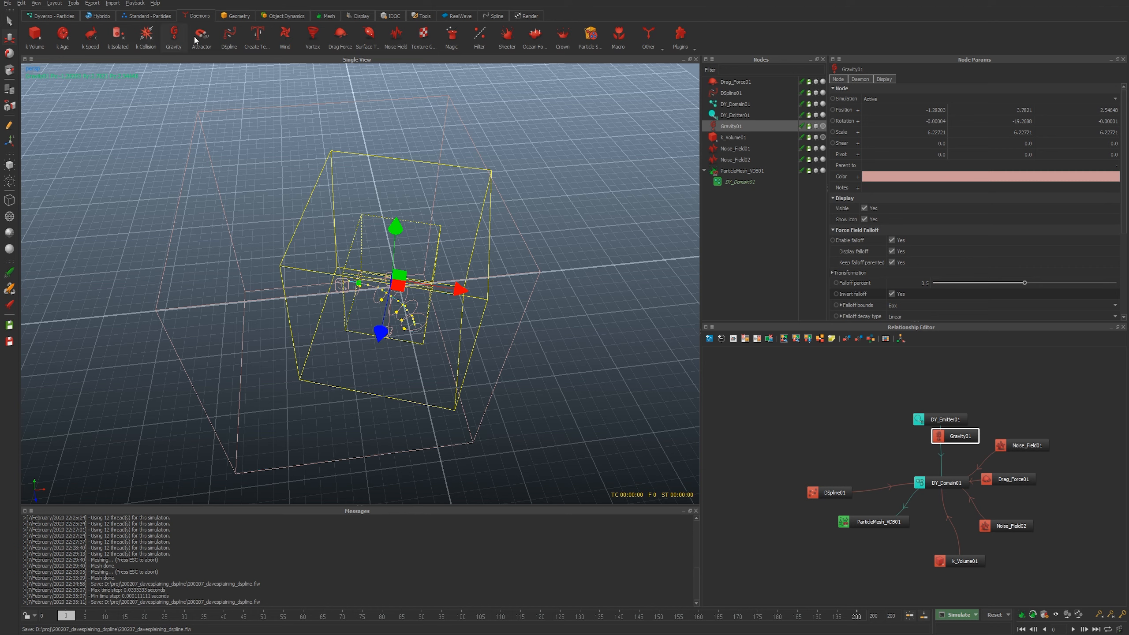
Add a second DSpline daemon and move it clear of the stream, to about X -28.8.
click(233, 38)
drag(466, 279, 89, 314)
alt+middle_drag(139, 335, 410, 336)
Rotate the second DSpline so that it lies horizontally above the grid.
key(e)
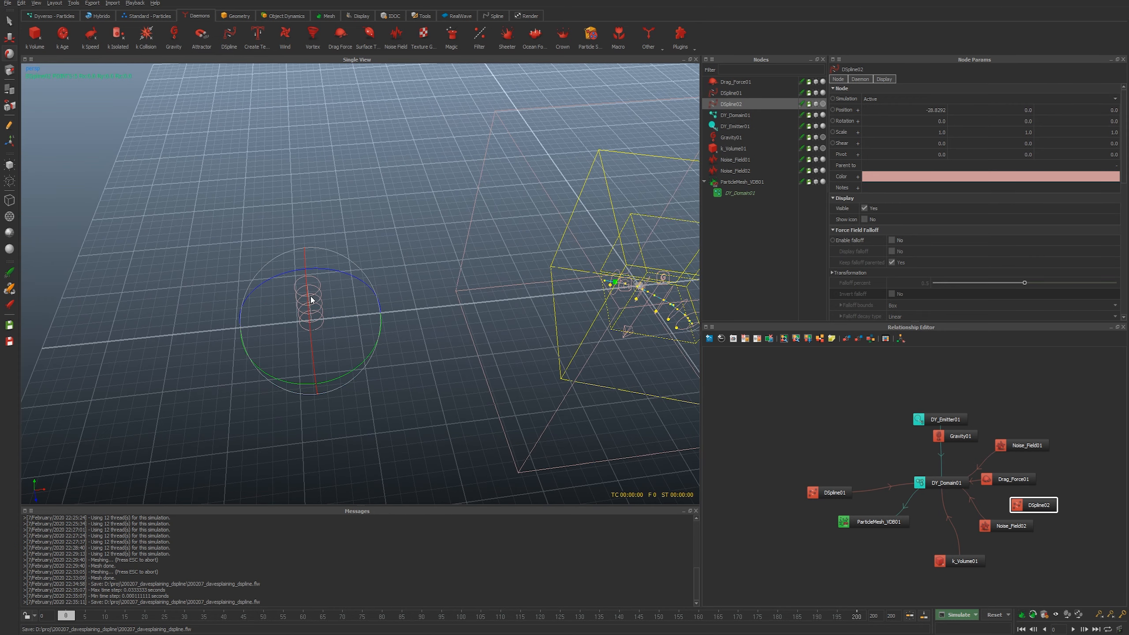
drag(308, 304, 249, 231)
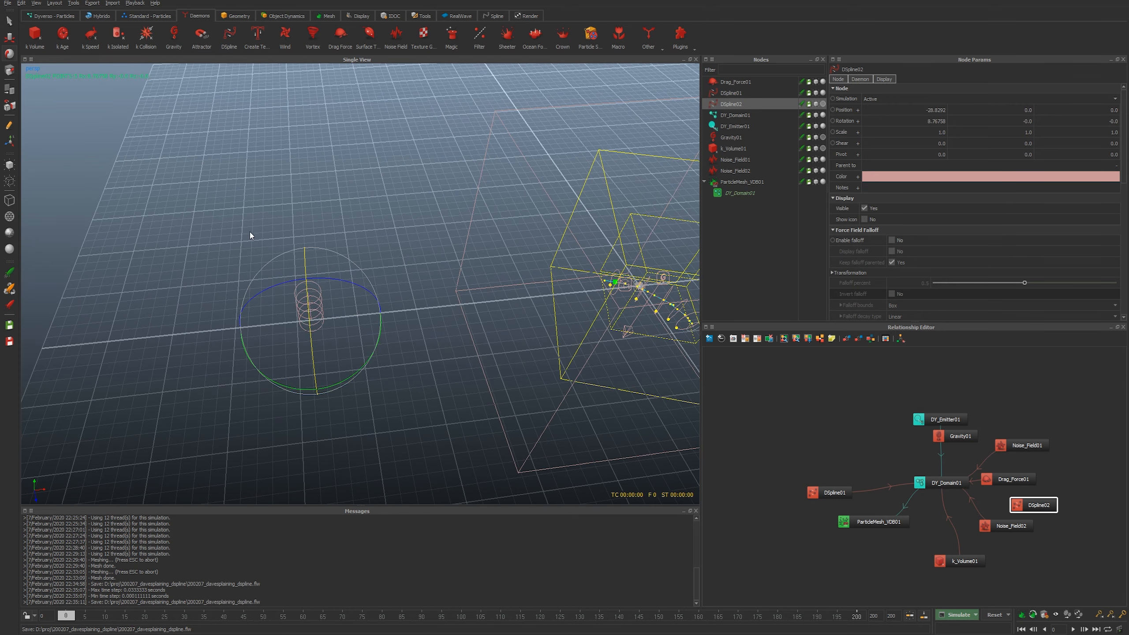
alt+drag(222, 285, 313, 267)
drag(394, 295, 316, 296)
alt+right_drag(263, 350, 335, 322)
alt+drag(336, 323, 389, 307)
scroll(1035, 230, down, 10)
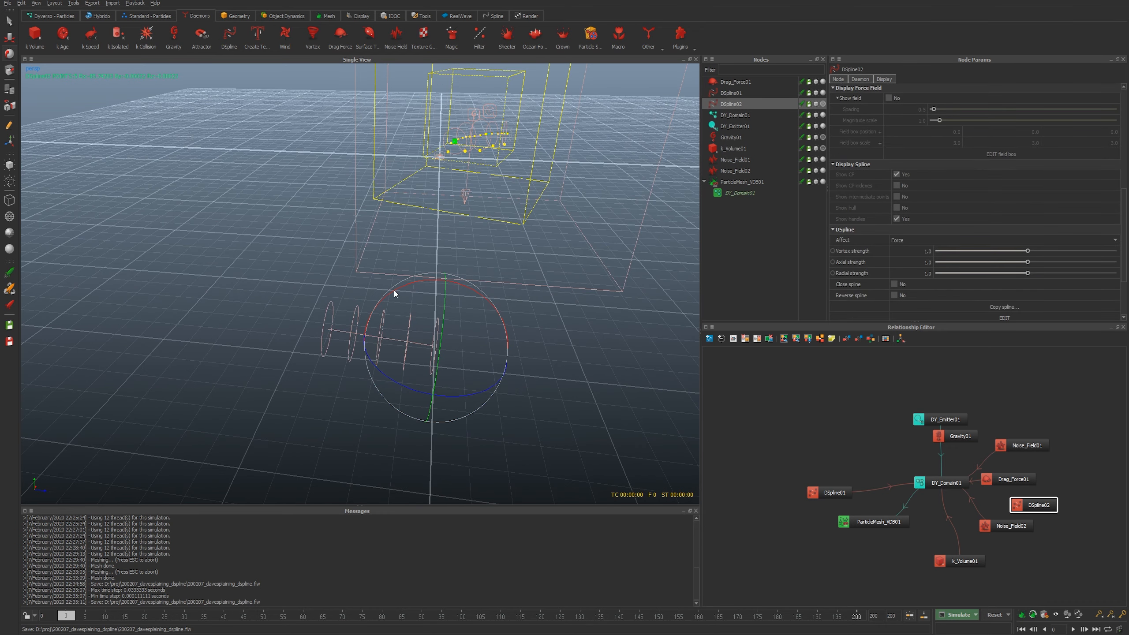
Add five Null objects to the scene.
click(236, 16)
click(92, 40)
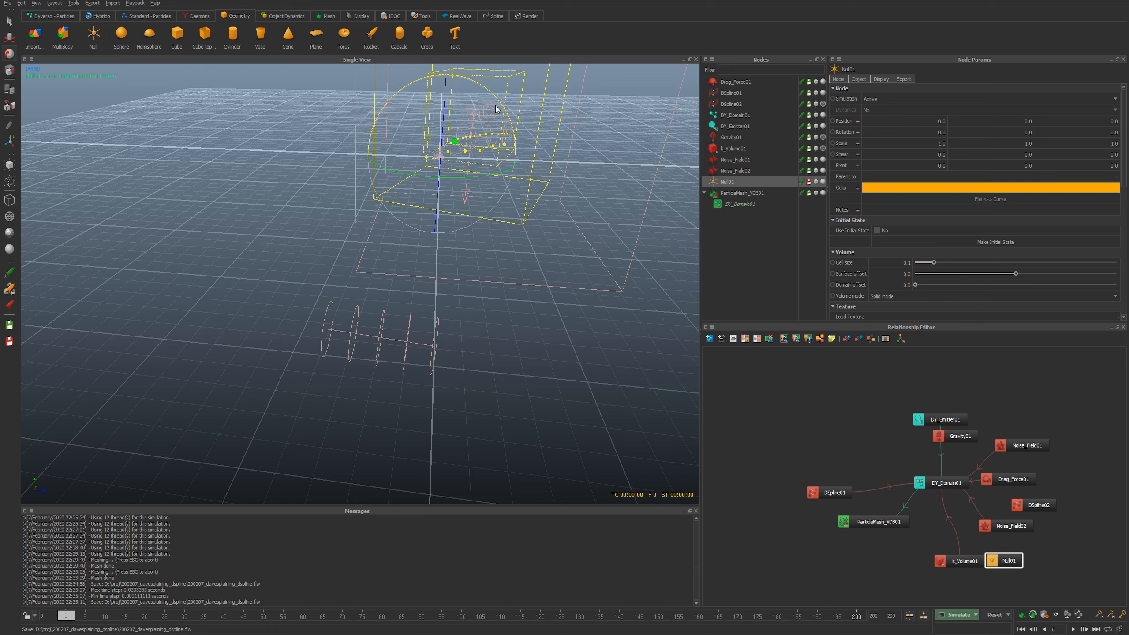
click(88, 46)
click(88, 46)
click(87, 46)
click(87, 46)
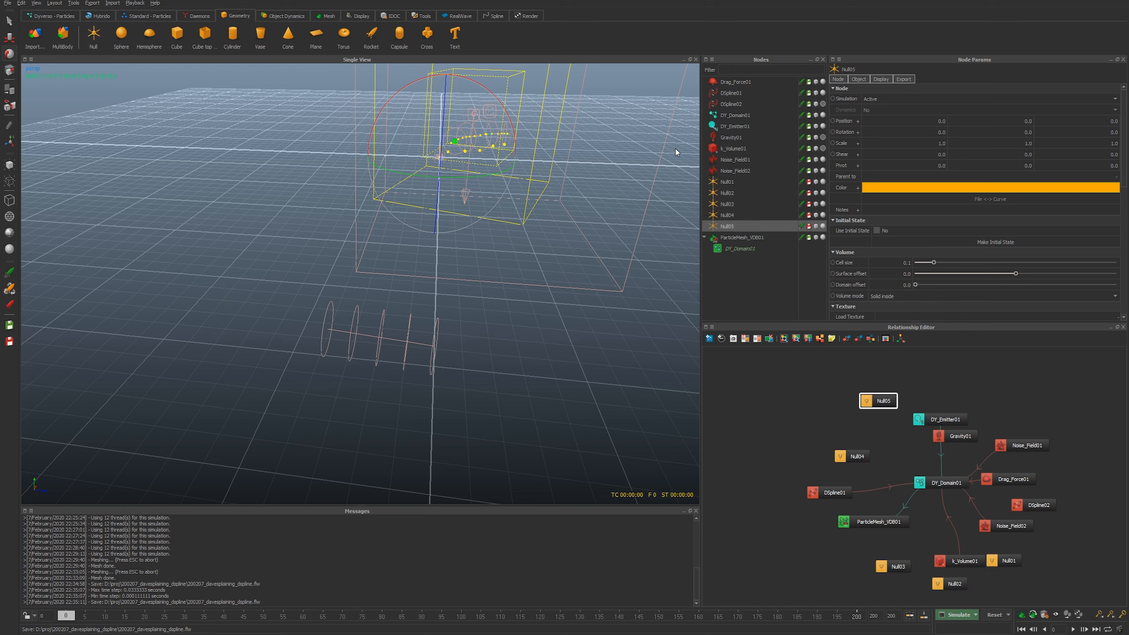
Select Null01 to Null05 and move them together beside the second DSpline, to about X -26.3.
click(732, 181)
shift+click(729, 226)
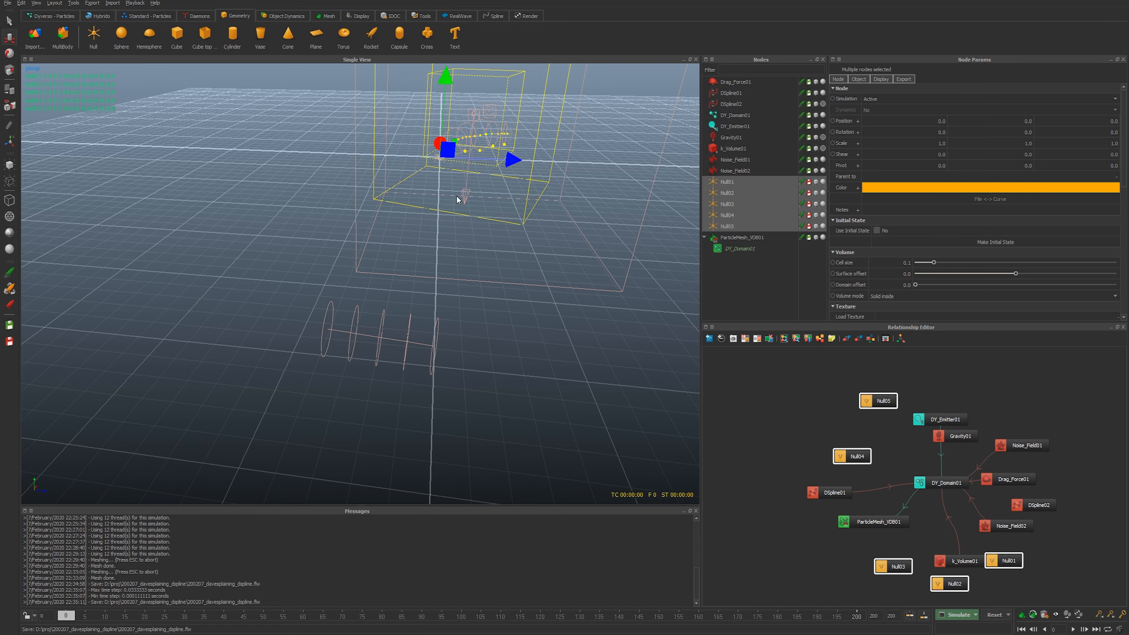
alt+drag(457, 196, 405, 209)
drag(585, 88, 451, 251)
alt+drag(383, 321, 433, 340)
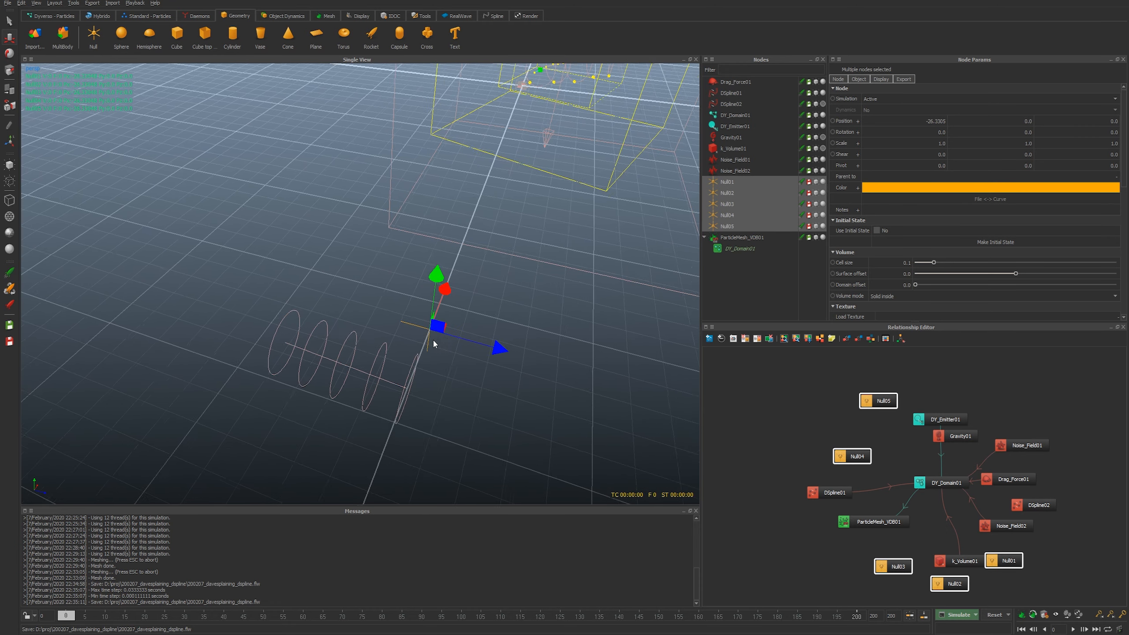
alt+middle_drag(433, 340, 419, 344)
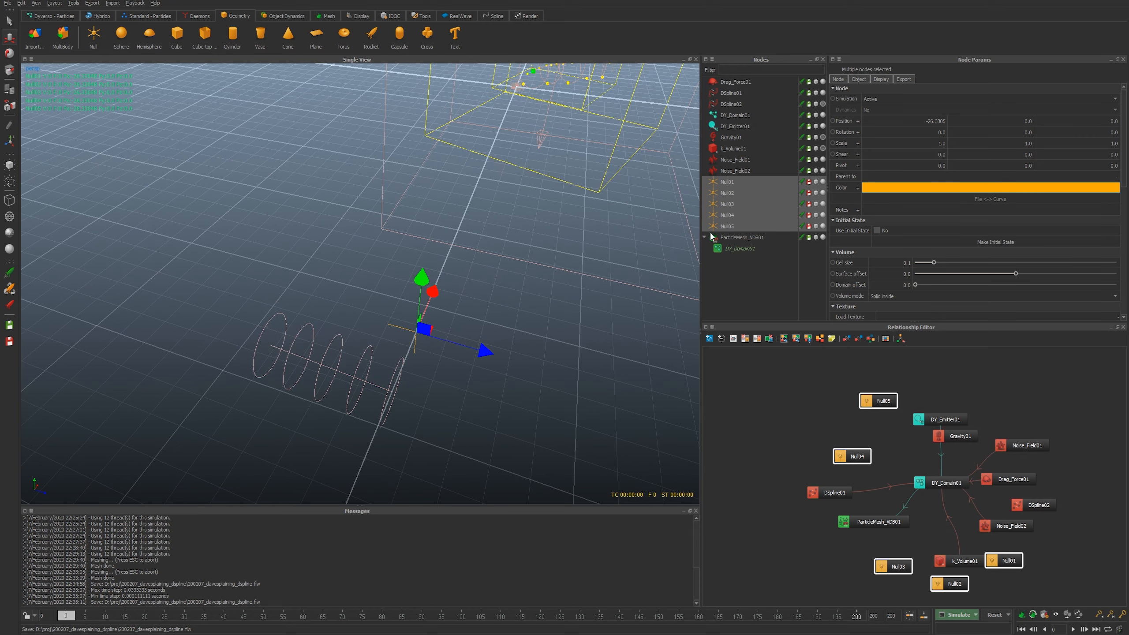
Enter edit mode on DSpline02 and link its end control point nearest the nulls to Null01.
click(734, 170)
click(734, 104)
scroll(897, 191, down, 5)
click(1005, 237)
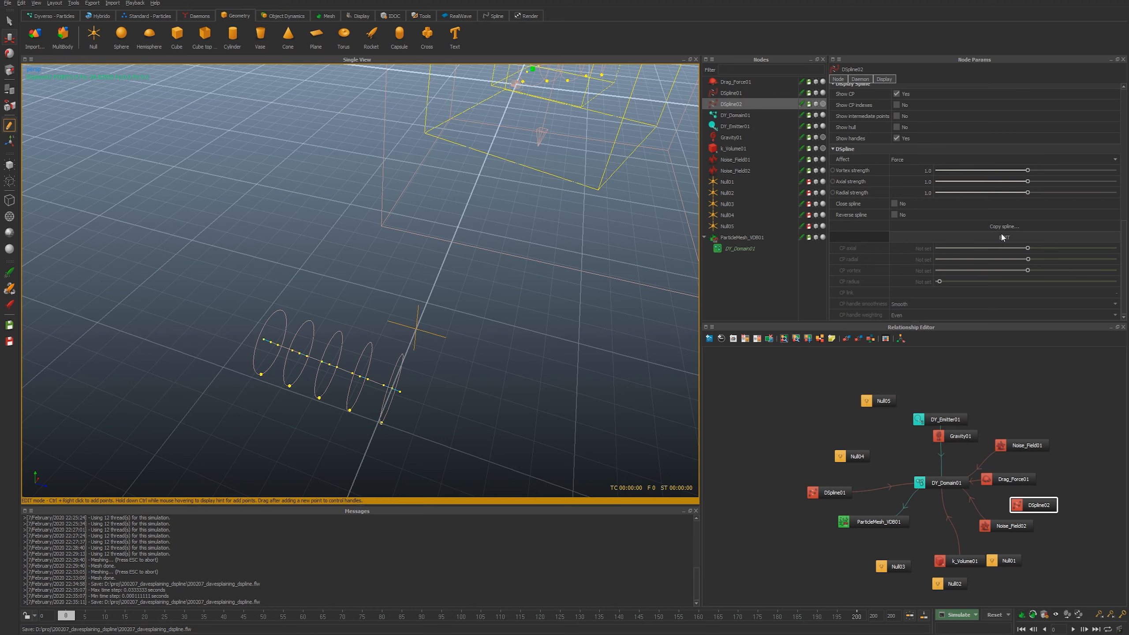
click(390, 387)
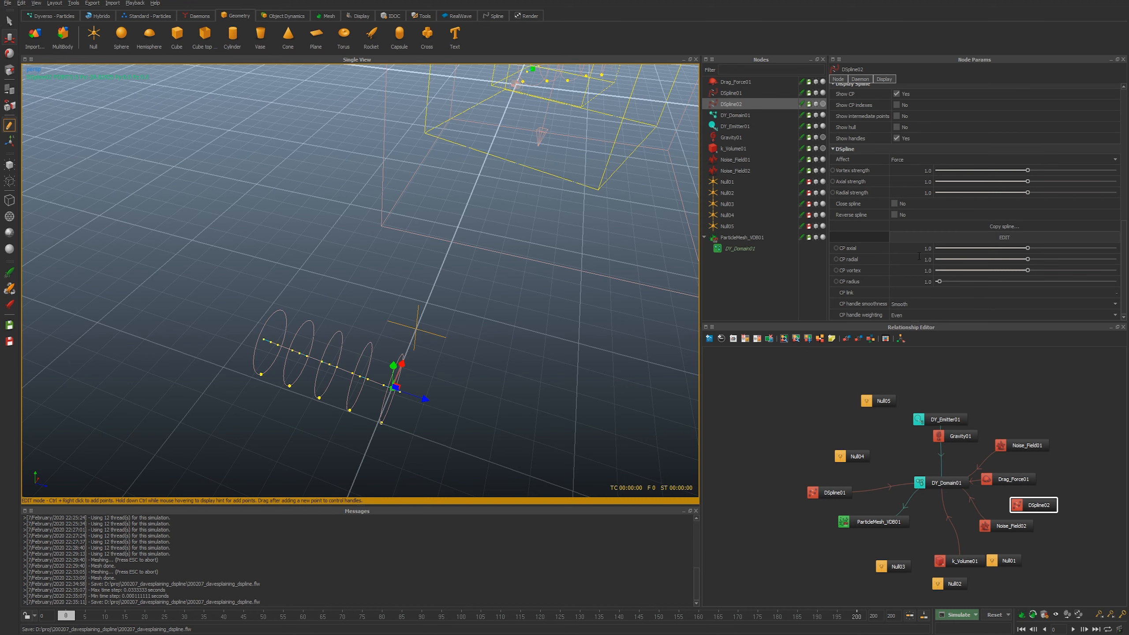
click(924, 294)
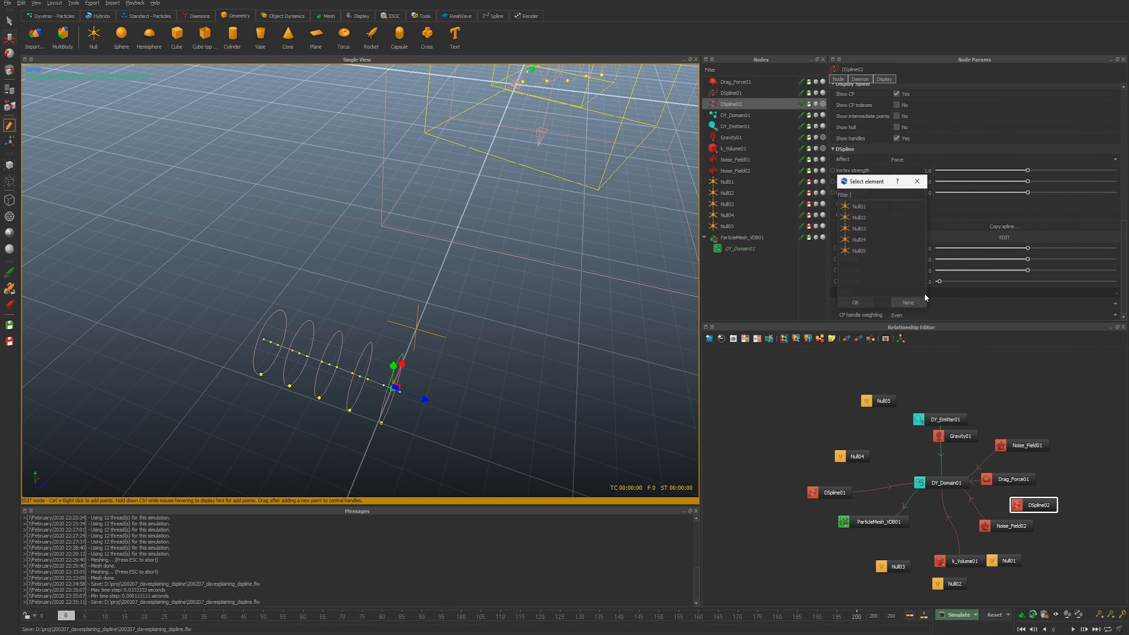
double_click(858, 206)
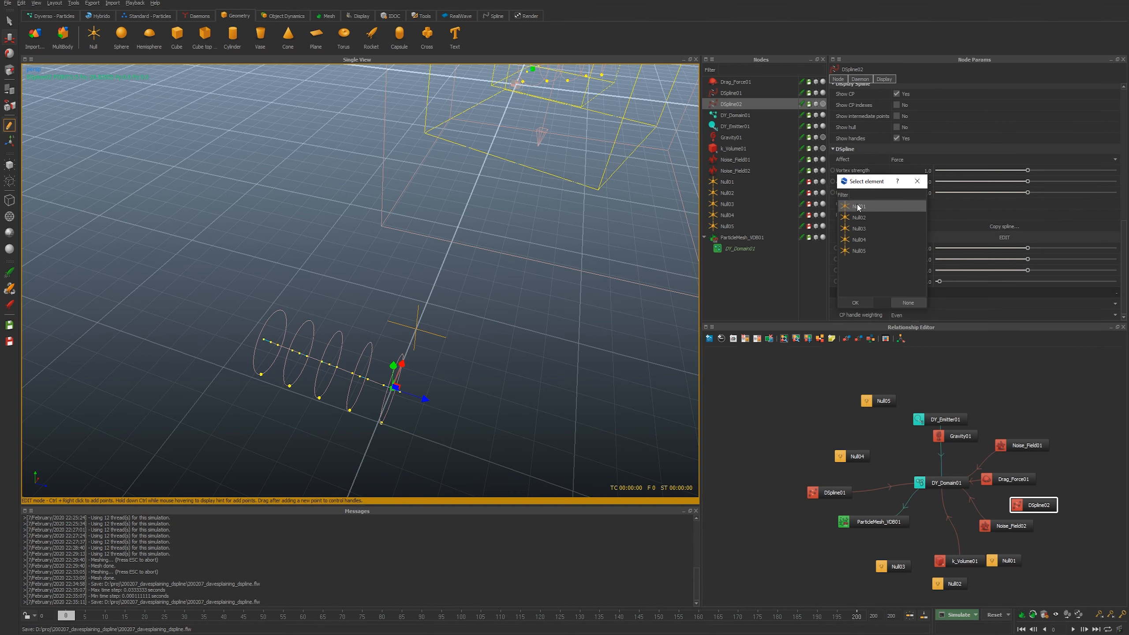
Link DSpline02's second control point to Null02 and its third control point to Null03.
click(365, 377)
click(940, 295)
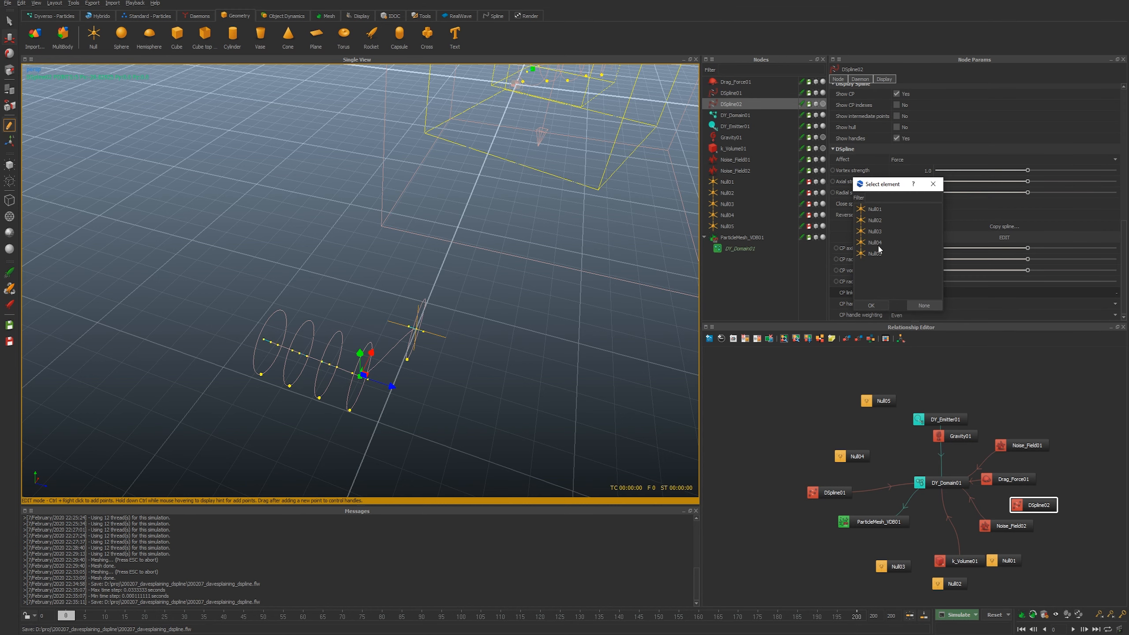
click(875, 220)
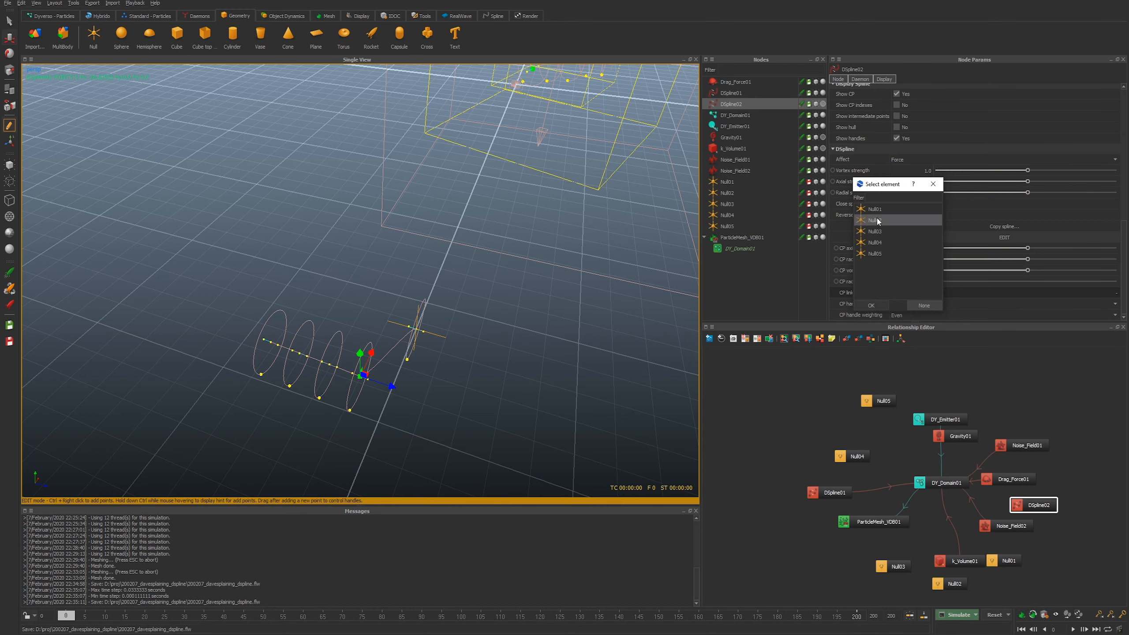
double_click(874, 220)
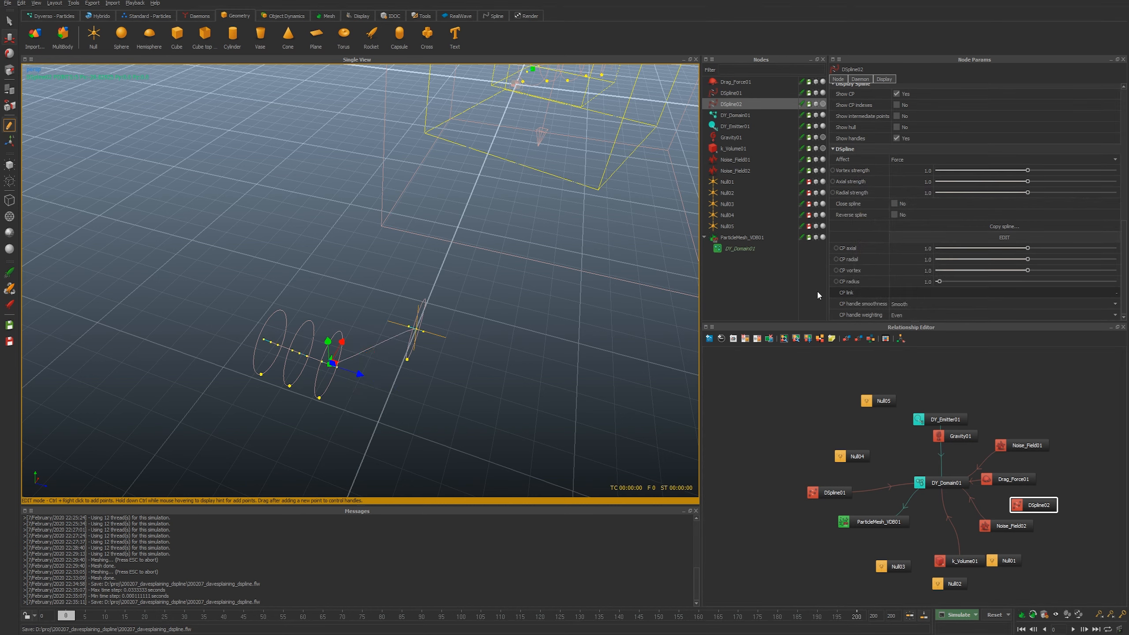
click(895, 294)
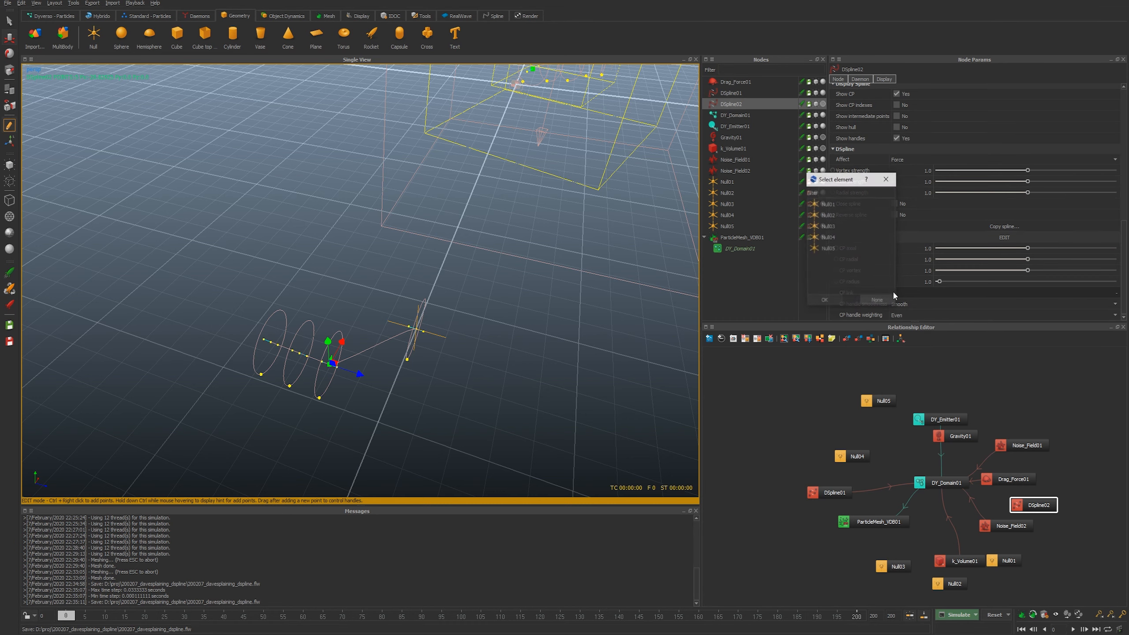
click(827, 227)
double_click(828, 227)
Link DSpline02's fourth control point to Null04 and its last control point to Null05.
click(305, 354)
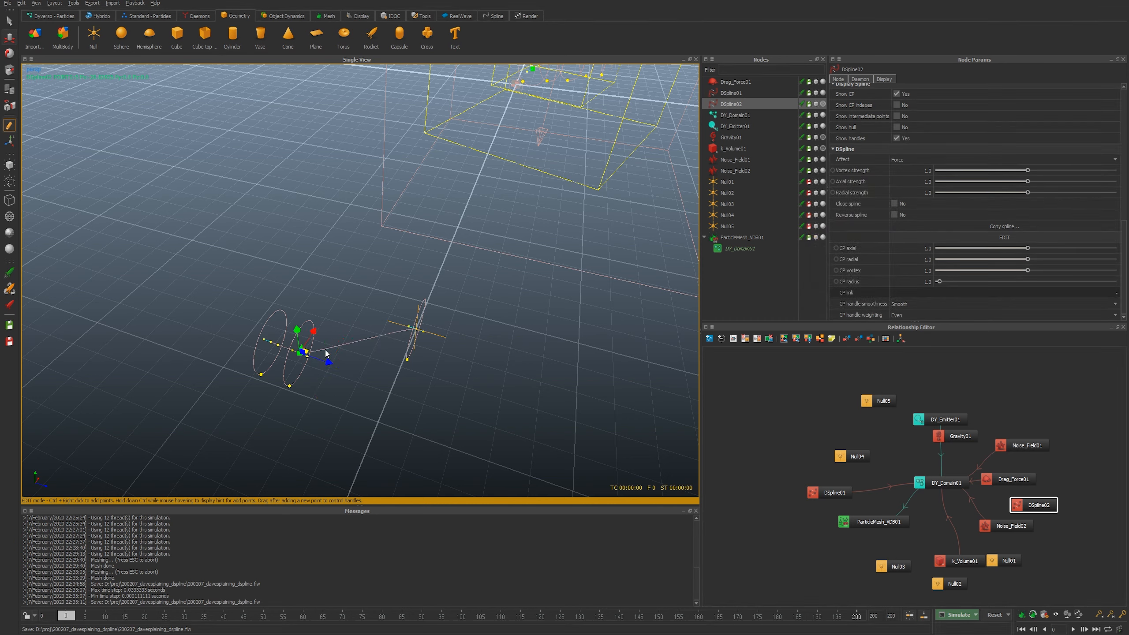
click(911, 295)
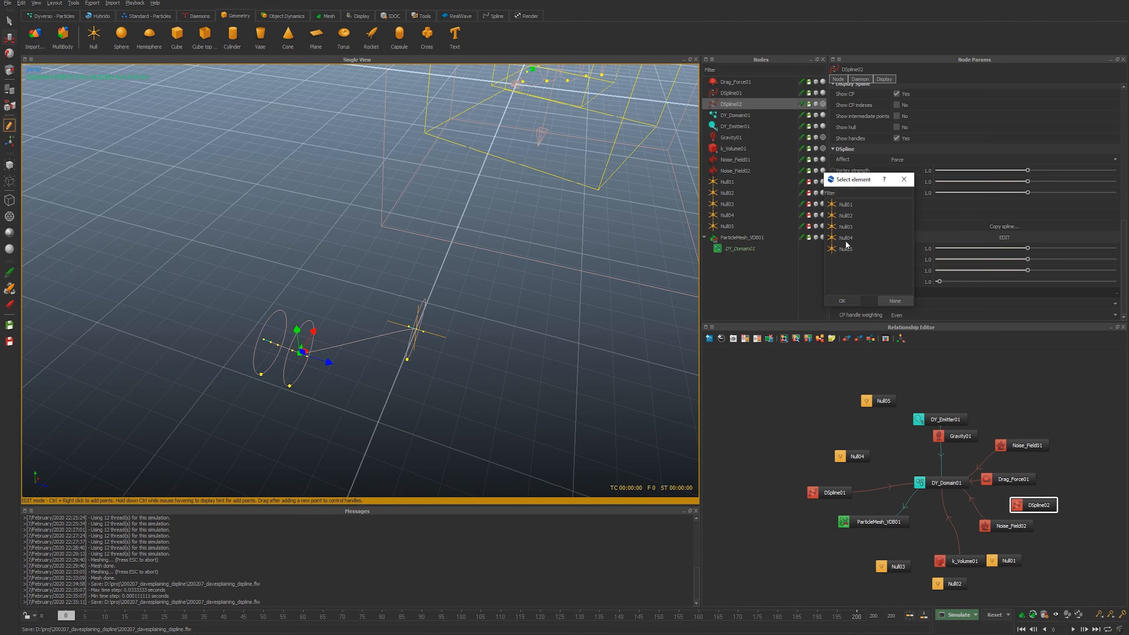
double_click(846, 243)
click(273, 341)
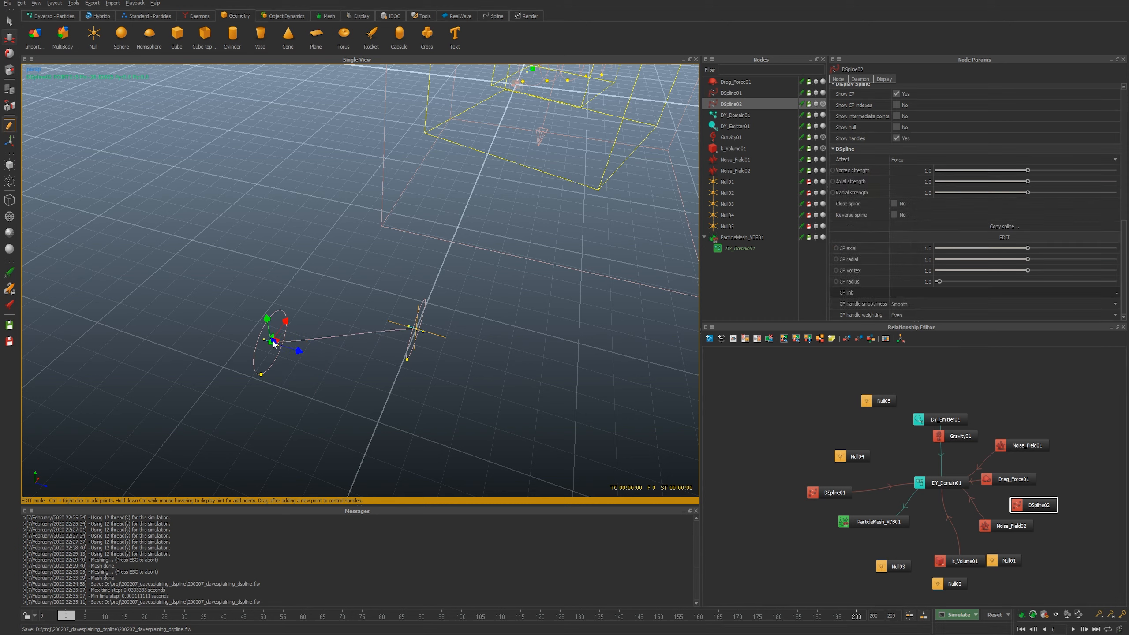
click(981, 293)
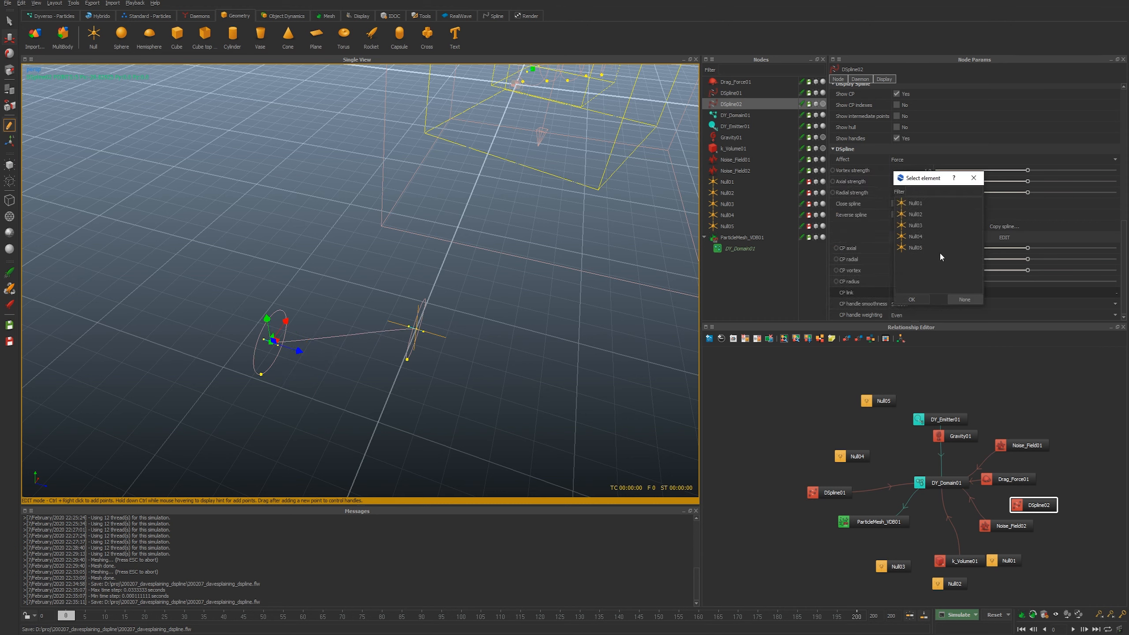
double_click(924, 247)
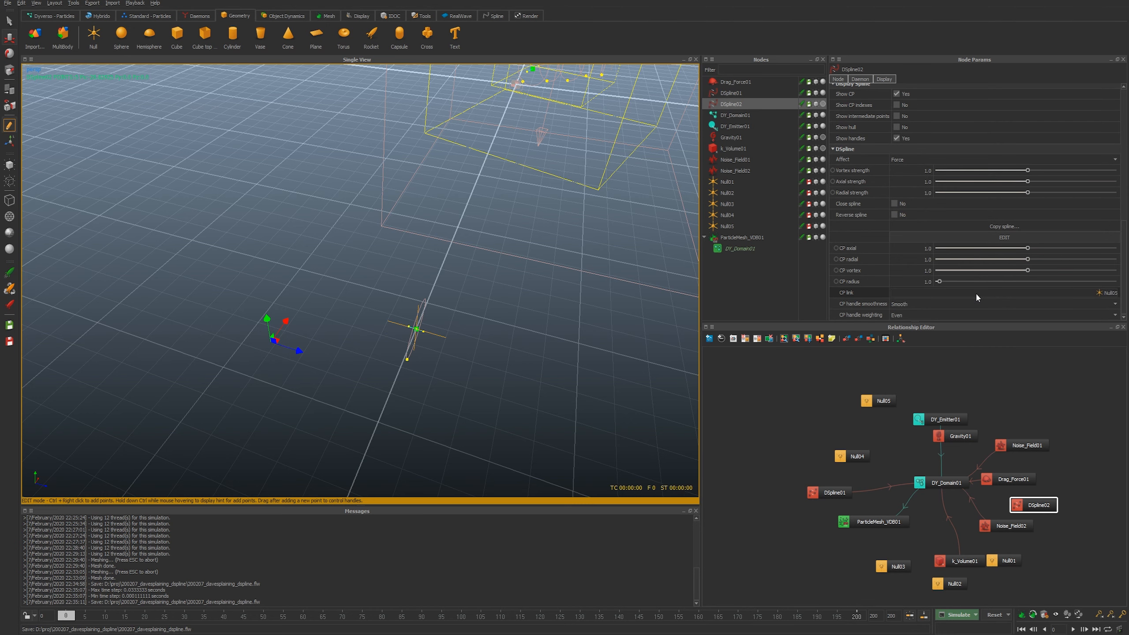
Leave DSpline02's edit mode and move Null01 across the ground to about X -27.4, Z 3.6.
click(1000, 238)
click(725, 183)
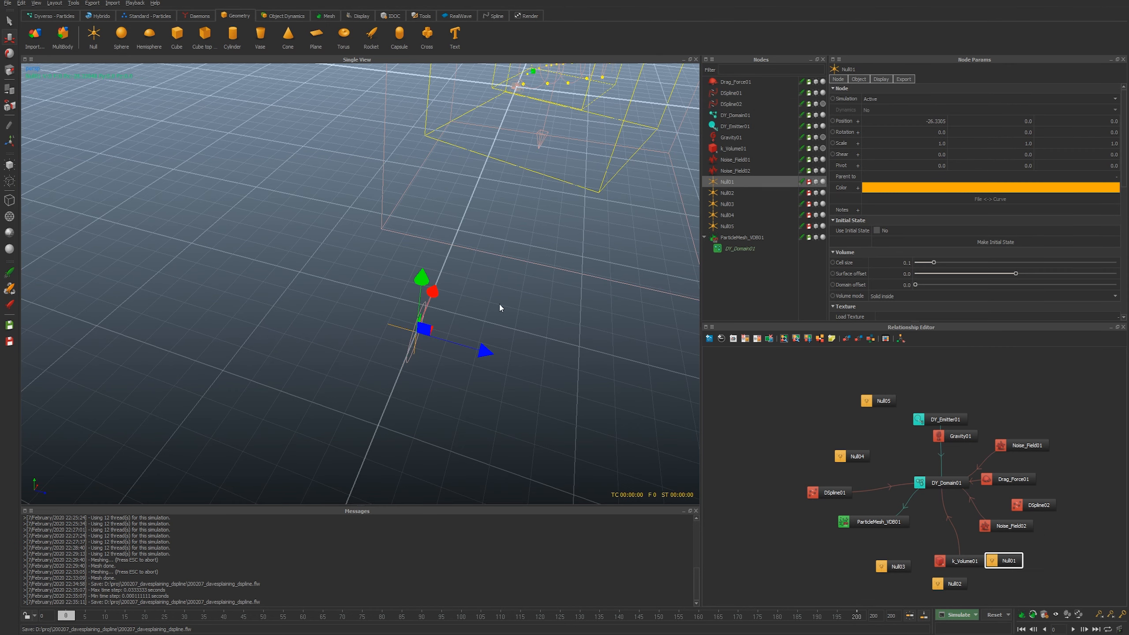
drag(434, 331, 507, 377)
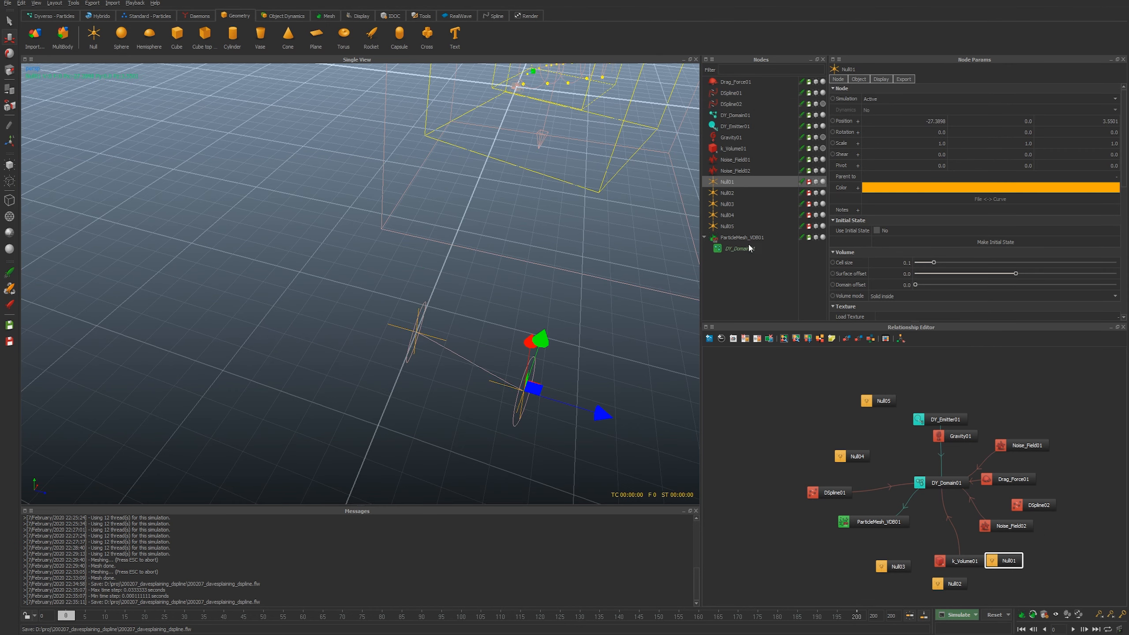
Move Null02 to about Z -2.4 and Null03 to about X -28.2, Z -7.1.
click(727, 193)
drag(485, 352, 209, 311)
click(728, 204)
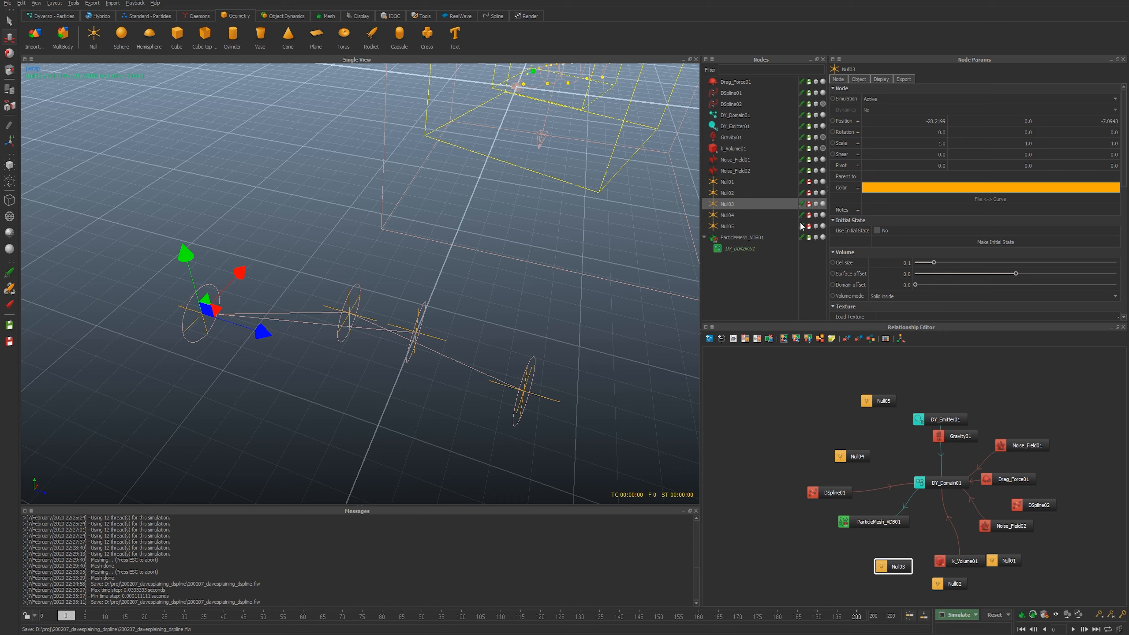
Move Null04 to about X -30.7, Z -12.4 and Null05 to about X -35.1, Z -22.8.
click(732, 215)
drag(429, 329, 40, 317)
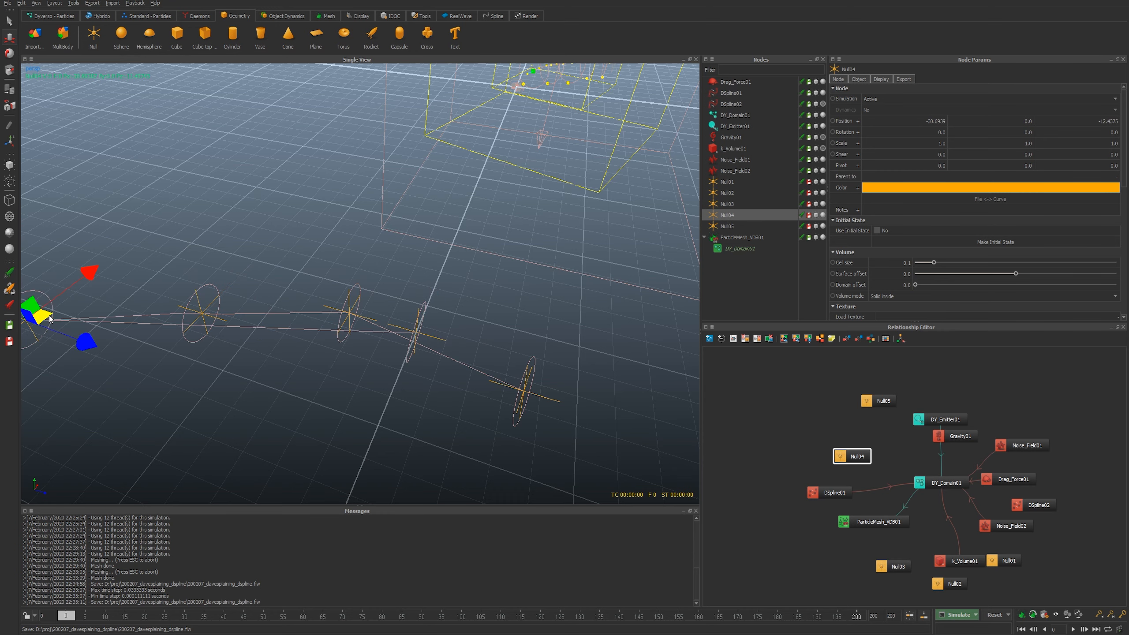
click(730, 227)
alt+middle_drag(378, 351, 482, 348)
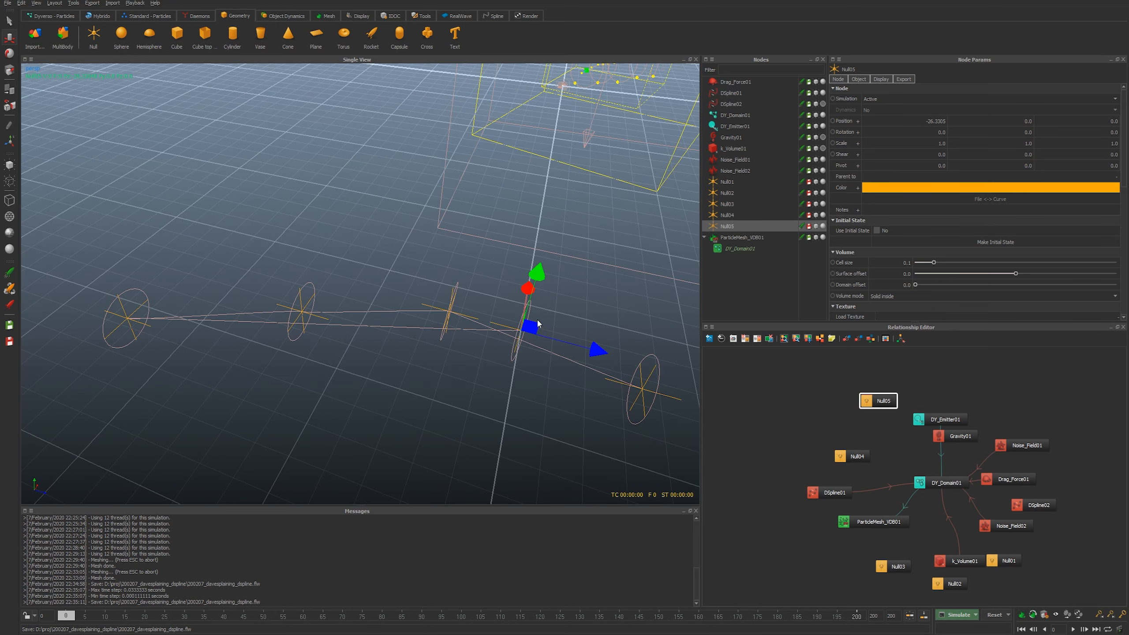
alt+drag(533, 327, 7, 66)
Try rotating Null02 to turn its linked control point, and undo the rotation.
alt+drag(200, 289, 338, 301)
alt+right_drag(339, 300, 417, 323)
alt+drag(416, 323, 328, 372)
scroll(330, 372, up, 2)
alt+drag(458, 364, 390, 389)
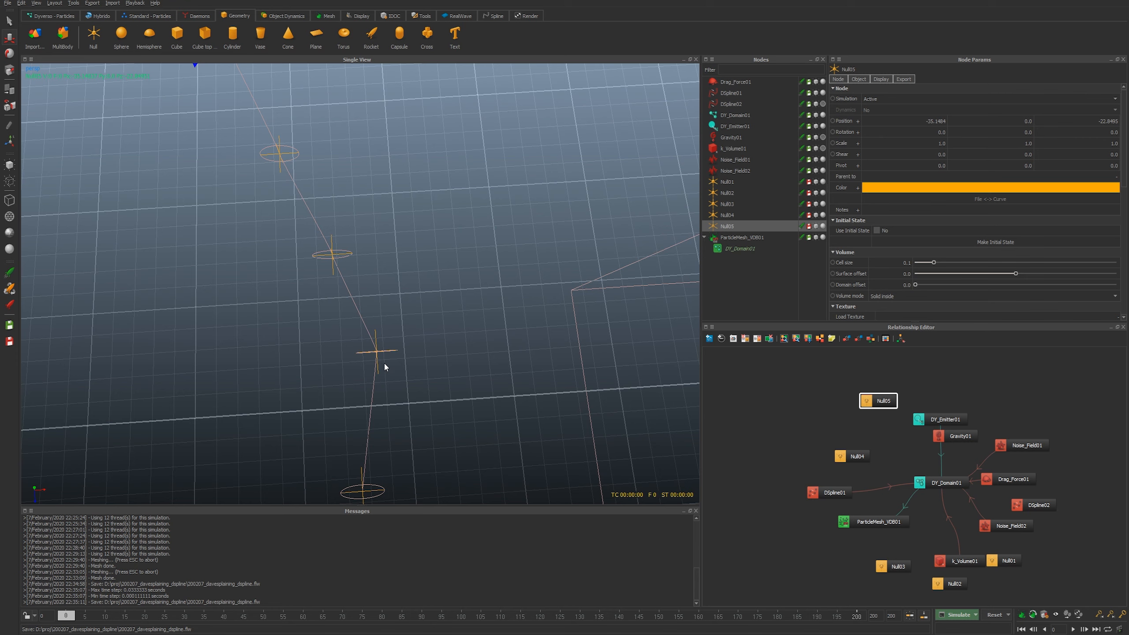
click(377, 334)
key(e)
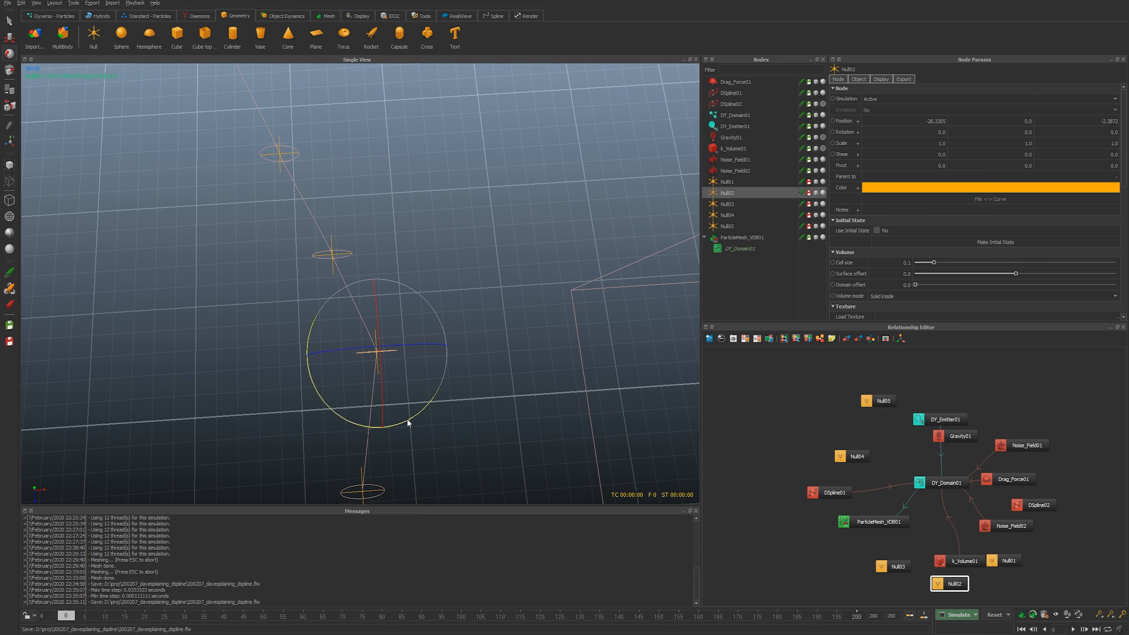
drag(408, 422, 478, 361)
key(ctrl+z)
alt+drag(556, 354, 444, 363)
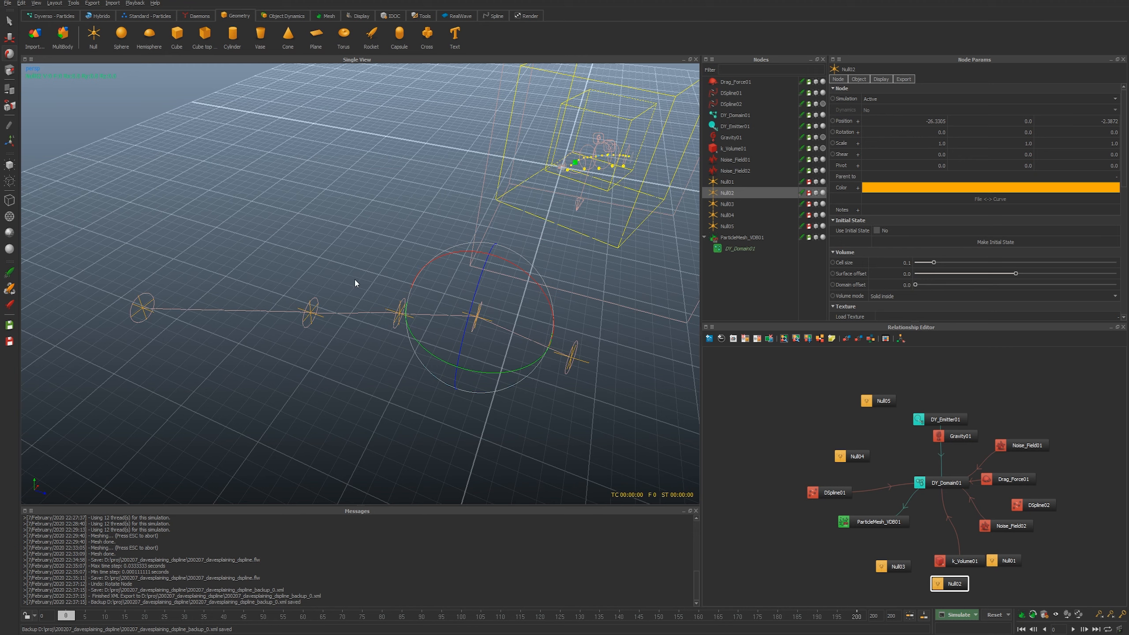
Play the scene briefly and examine the null-linked DSpline.
scroll(939, 308, down, 5)
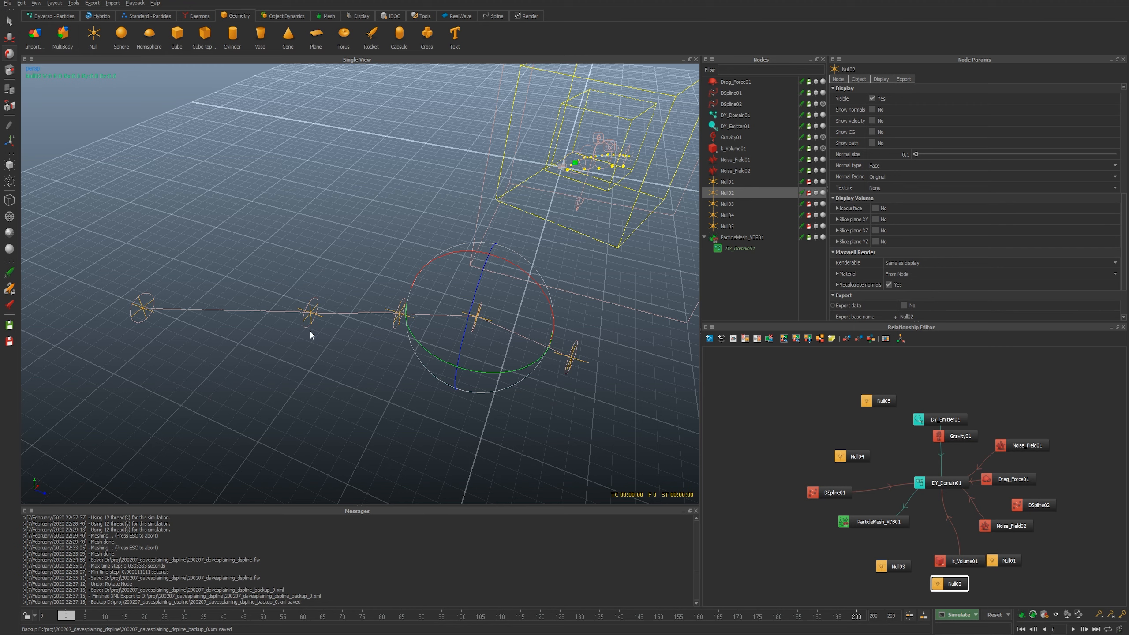
key(alt+f)
key(alt+f)
alt+drag(343, 316, 319, 269)
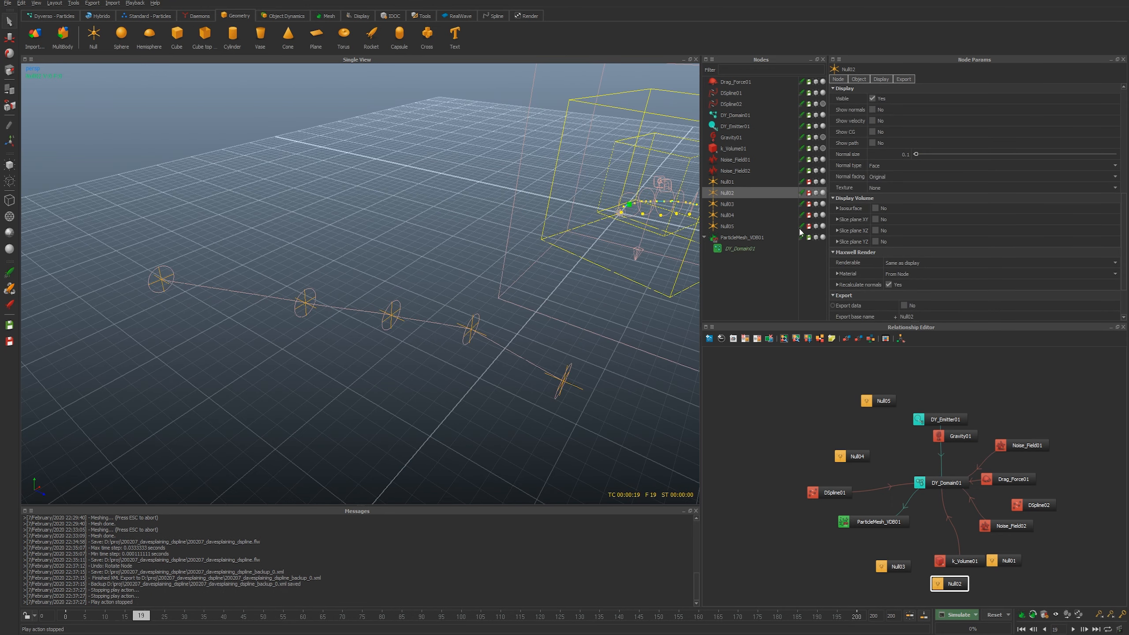
alt+drag(511, 311, 476, 339)
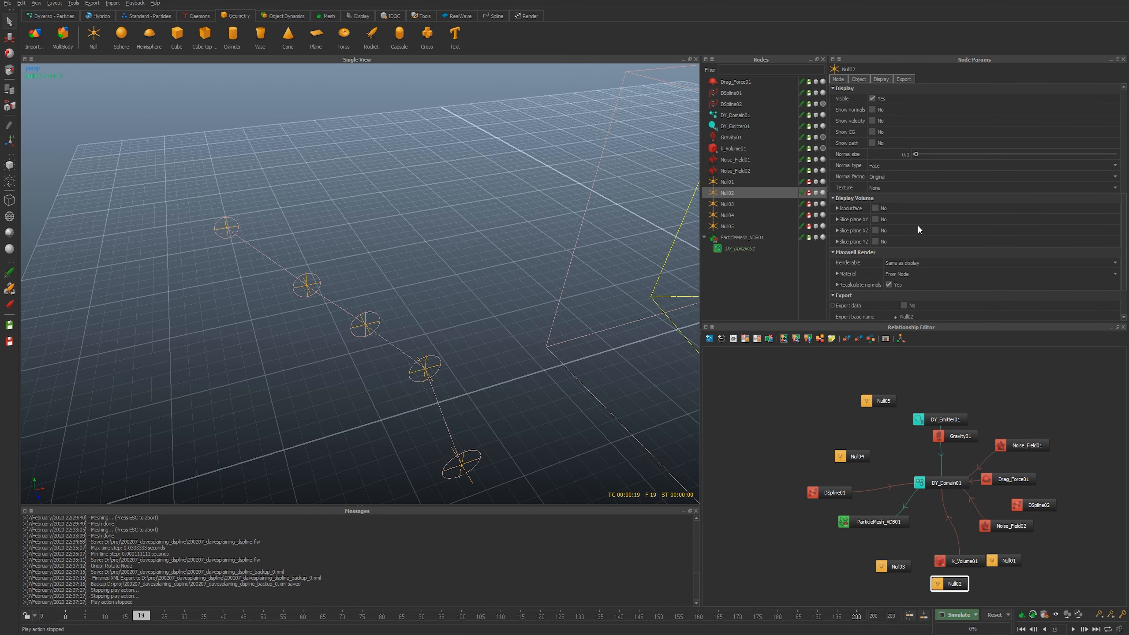
Delete Null01 to Null05 together, and delete DSpline02 as well.
drag(735, 182, 741, 242)
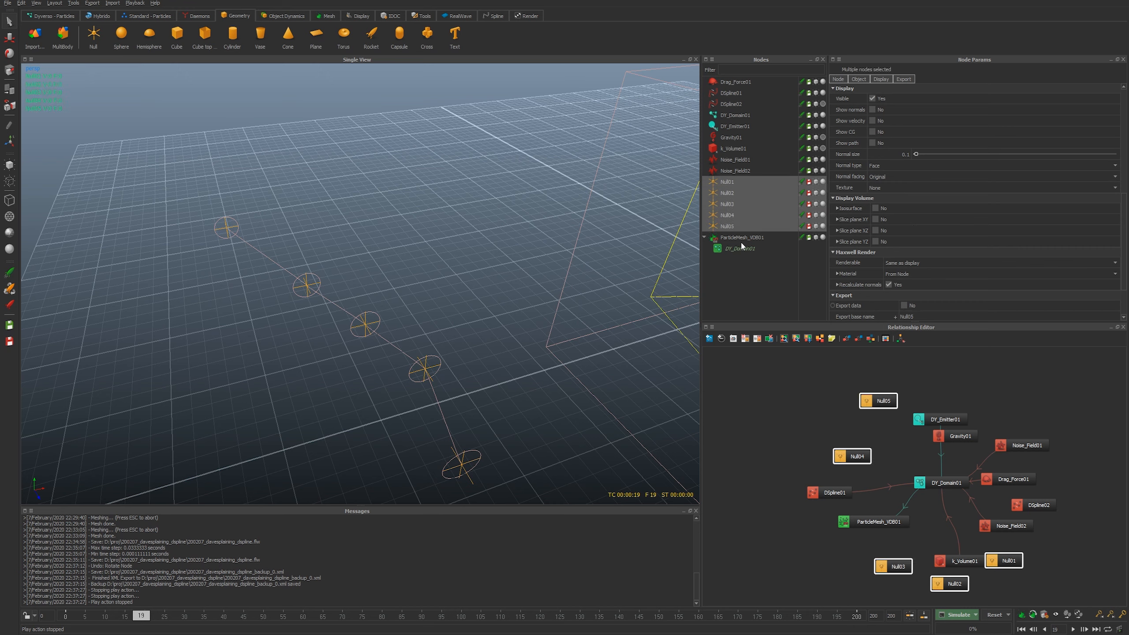
key(Delete)
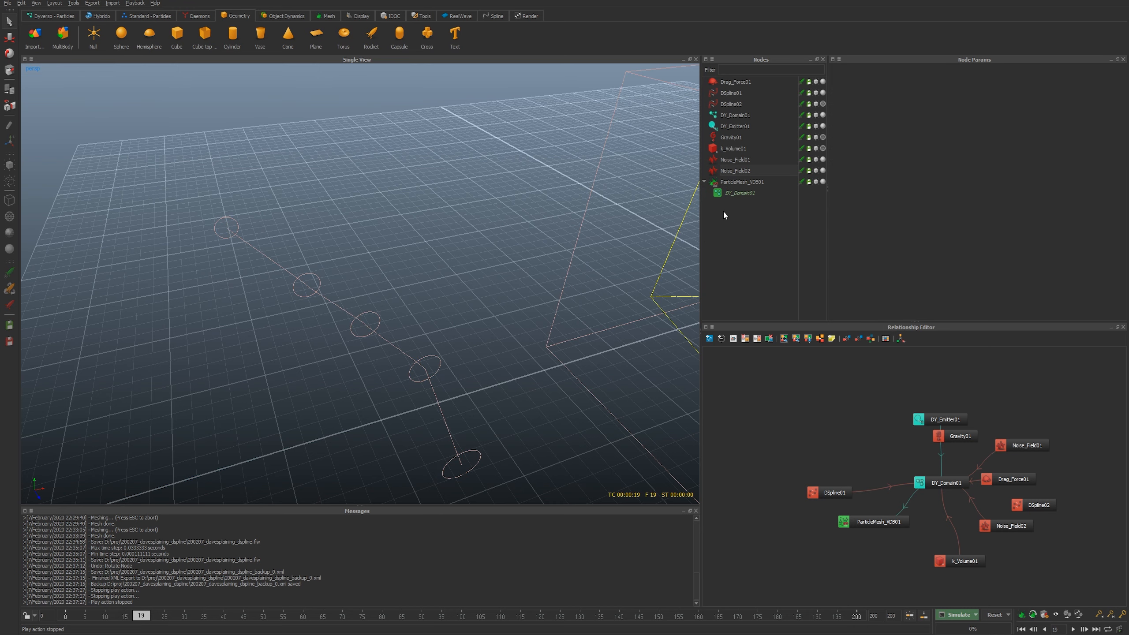
click(740, 103)
key(Delete)
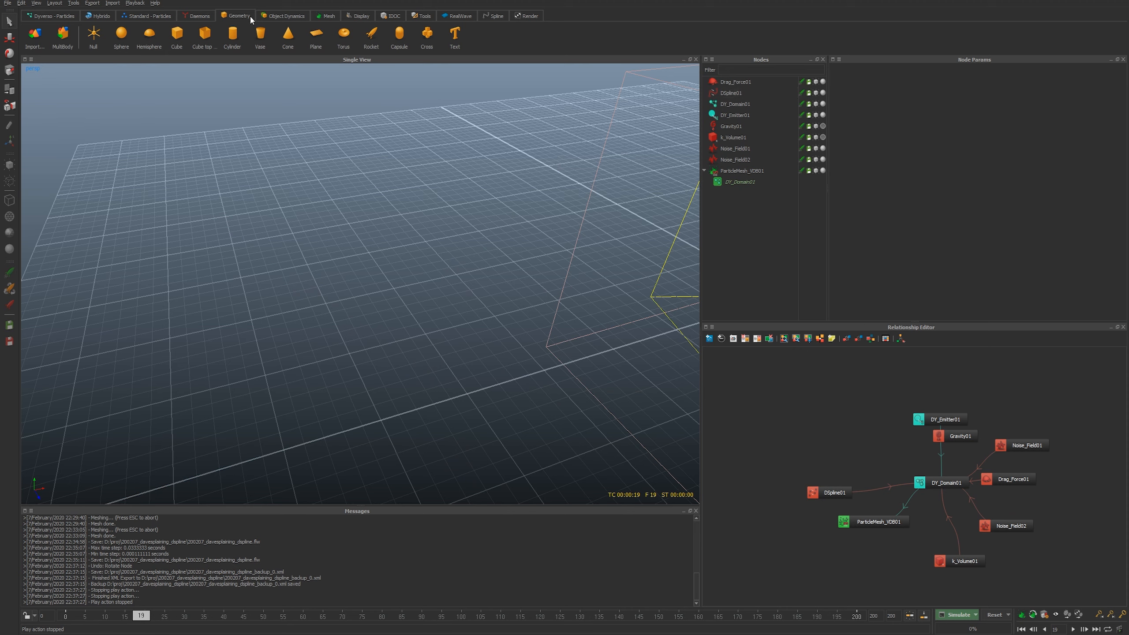
Create a new empty Spline node, and take DSpline01 out of edit mode.
click(493, 15)
click(35, 35)
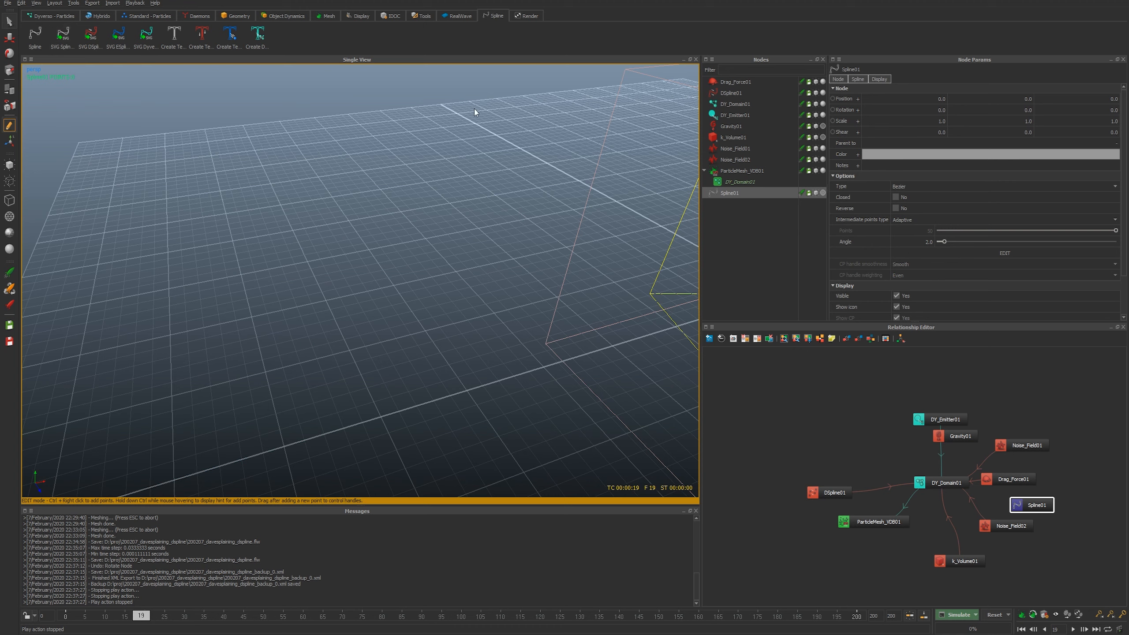
click(732, 94)
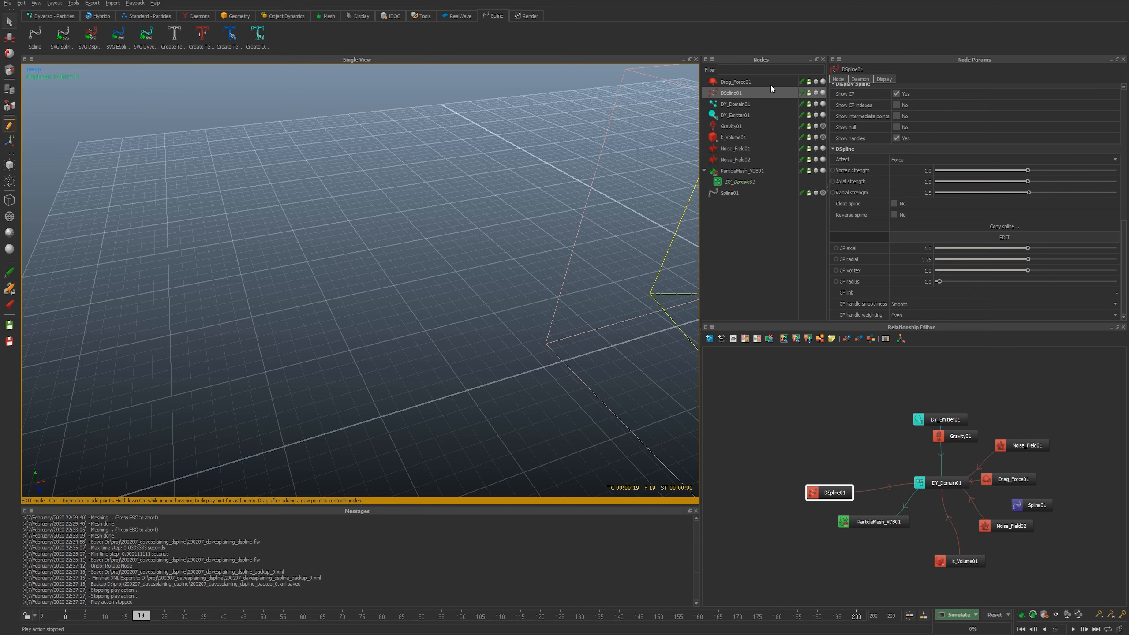
click(1029, 242)
Check the command-line simulation's progress, close its console and scrub the cached timeline to frame 90.
alt+middle_drag(575, 237, 428, 227)
scroll(428, 231, down, 3)
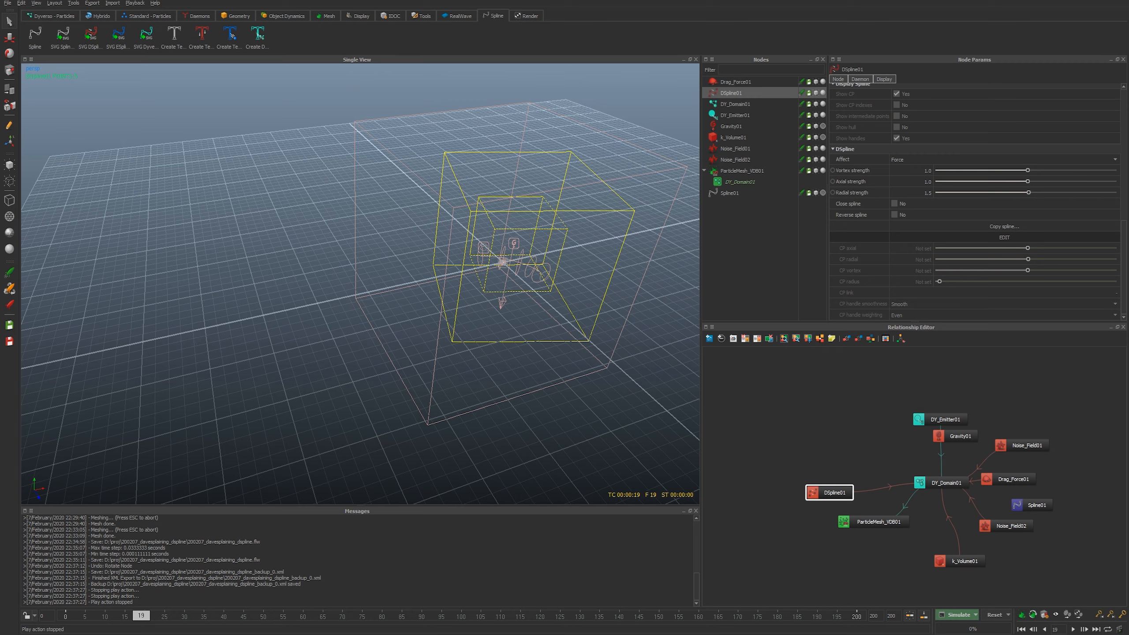
drag(1128, 36, 158, 68)
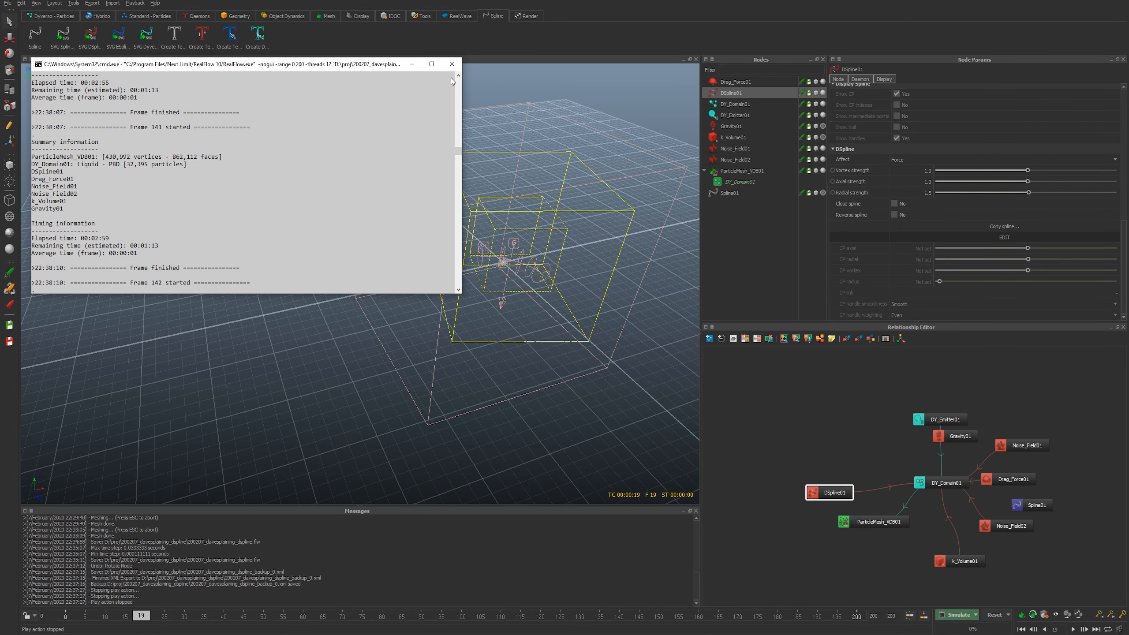
drag(285, 58, 325, 77)
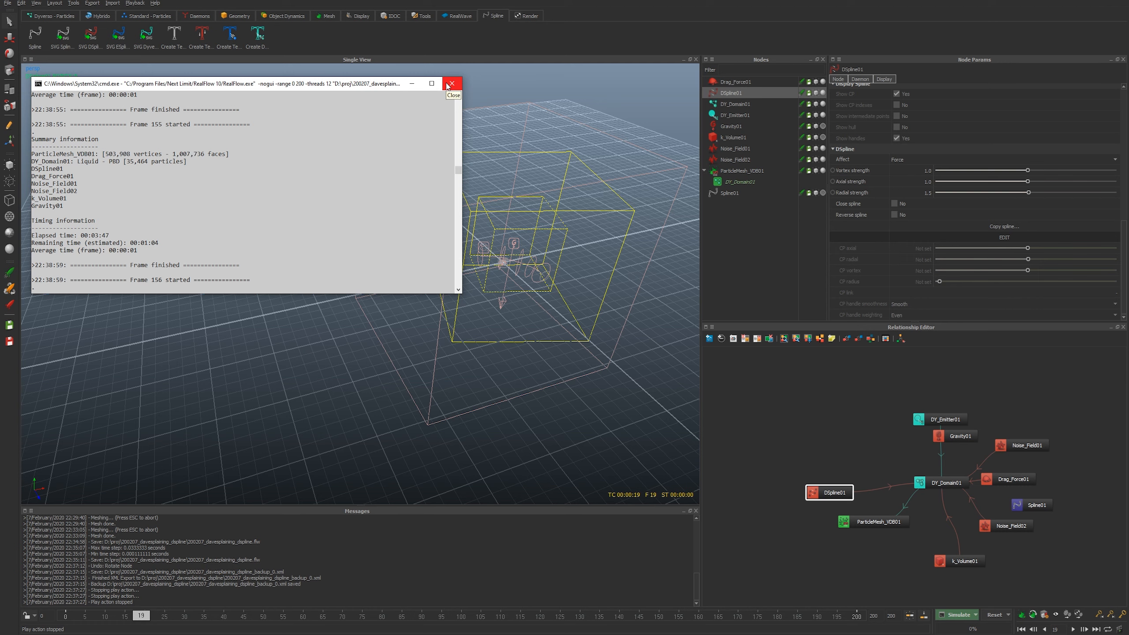
click(910, 616)
mouse_move(89, 616)
mouse_down()
mouse_move(35, 620)
mouse_move(124, 630)
mouse_move(422, 621)
mouse_up()
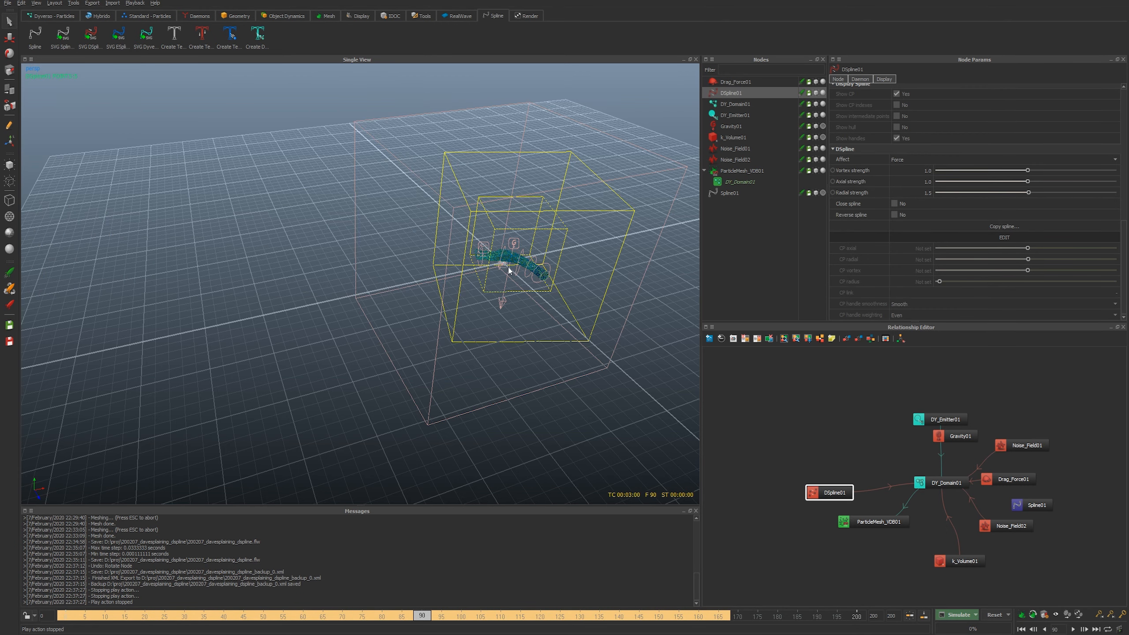
Hide k_Volume01, Gravity01, DY_Domain01, DSpline01, Noise_Field01 and Noise_Field02 in the viewport around the fluid mesh.
alt+middle_drag(479, 287, 327, 314)
mouse_move(327, 314)
alt+right_down()
mouse_move(434, 327)
mouse_move(502, 311)
alt+right_up()
click(815, 139)
click(815, 126)
click(815, 104)
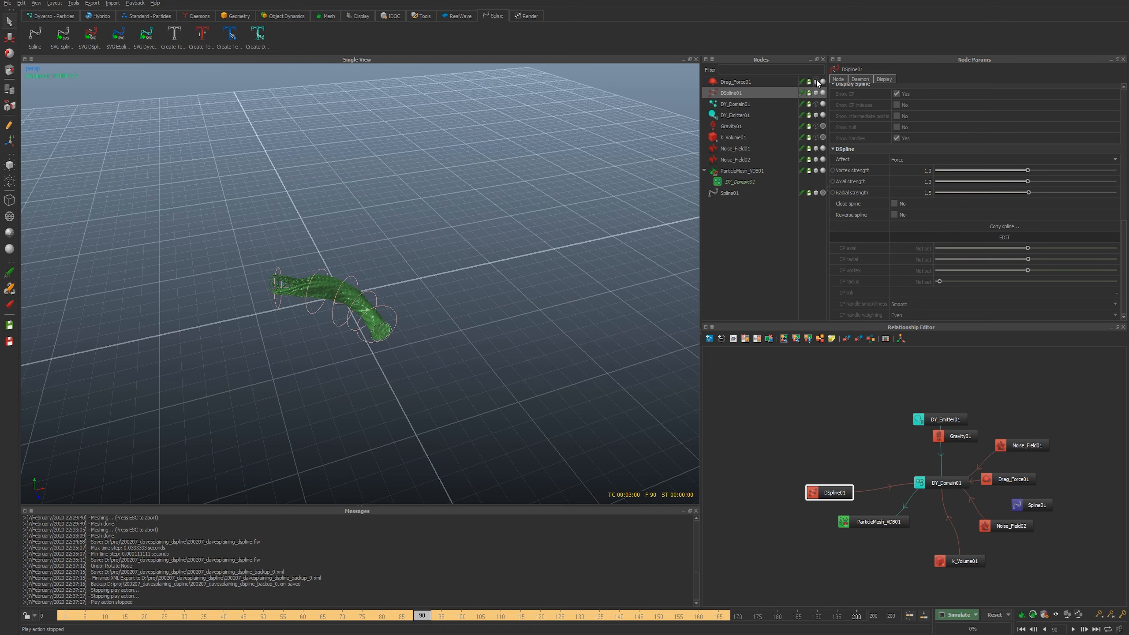
click(815, 93)
click(815, 148)
click(815, 160)
Examine the twisting fluid mesh up close while scrubbing the cached simulation to frames 149 and 154.
alt+drag(224, 293, 341, 303)
scroll(341, 303, up, 4)
alt+right_drag(342, 303, 400, 299)
mouse_move(411, 617)
mouse_down()
mouse_move(156, 616)
mouse_move(390, 617)
mouse_move(529, 589)
mouse_move(710, 593)
mouse_move(650, 595)
mouse_up()
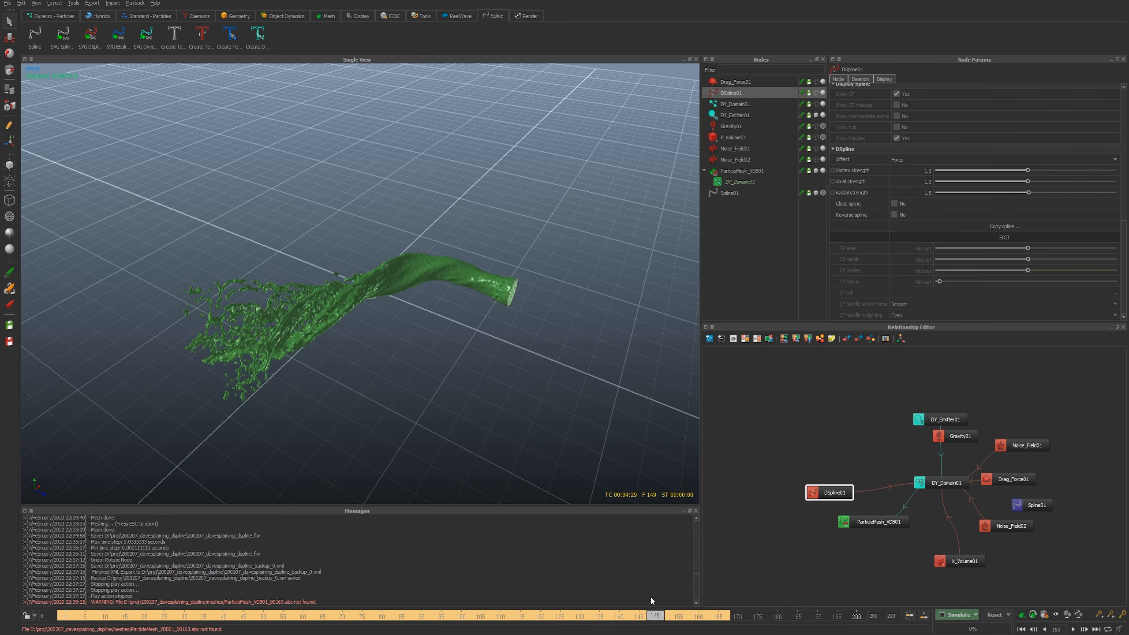
alt+drag(482, 414, 454, 384)
mouse_move(669, 610)
mouse_down()
mouse_move(645, 613)
mouse_move(693, 602)
mouse_move(674, 613)
mouse_up()
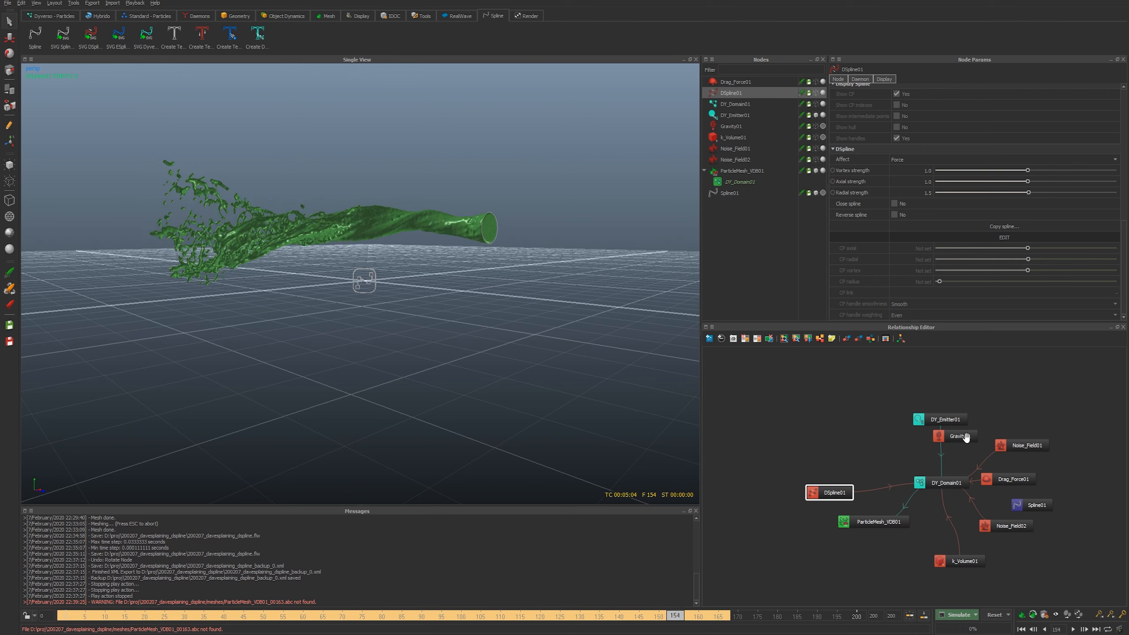
Move the Gravity01 node away from DY_Emitter01 in the relationship graph, and inspect the splashing end of the mesh.
drag(962, 438, 867, 442)
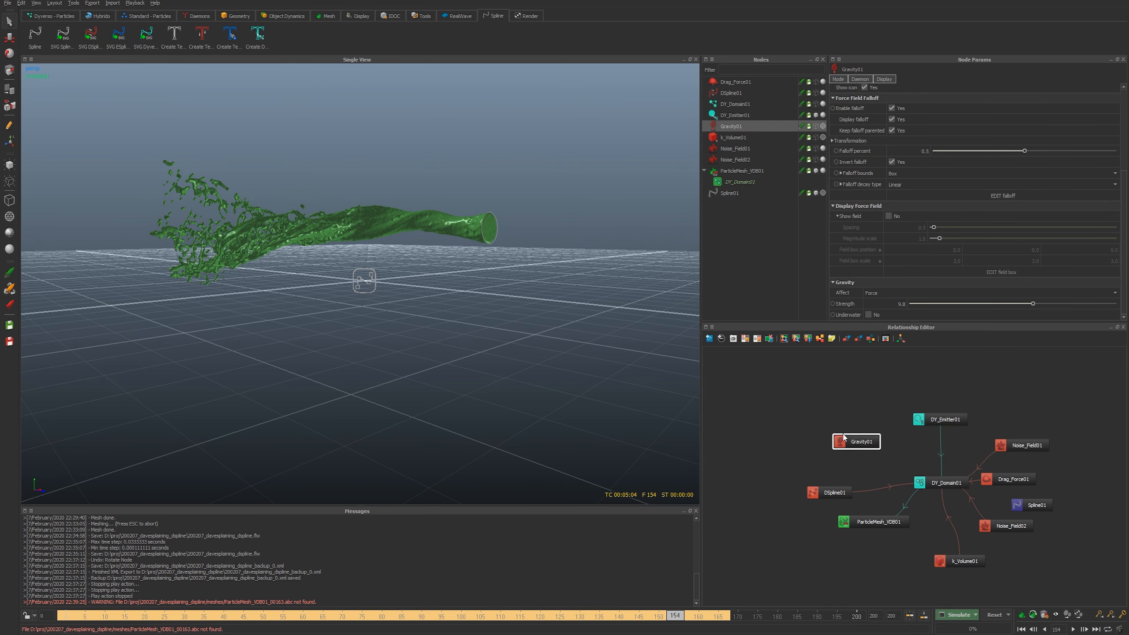
alt+drag(398, 266, 384, 305)
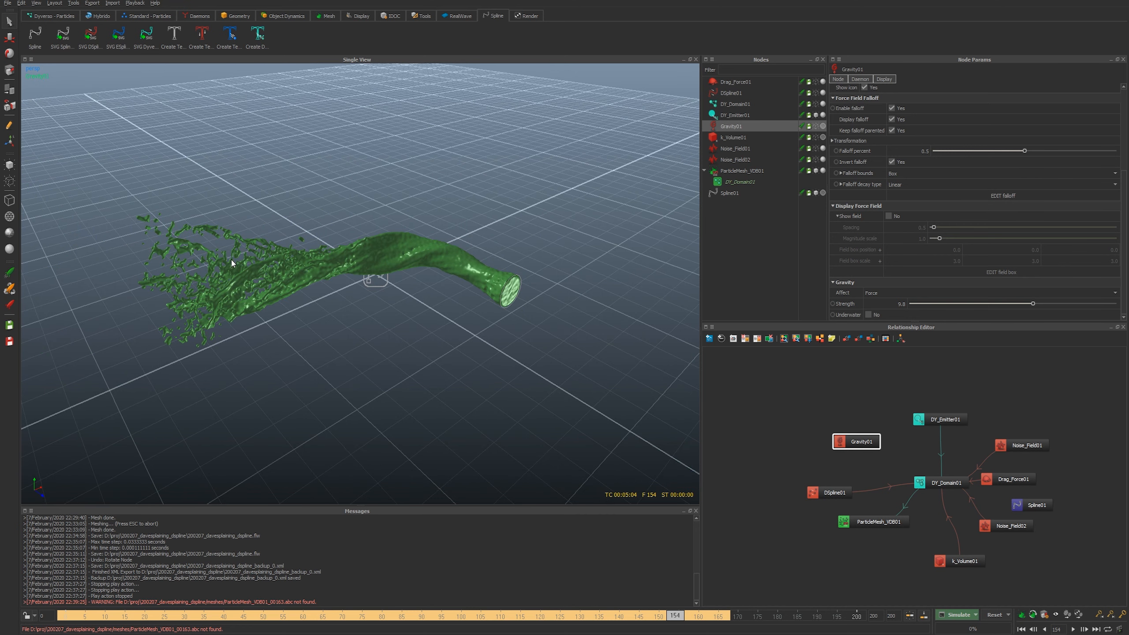
alt+drag(232, 263, 438, 286)
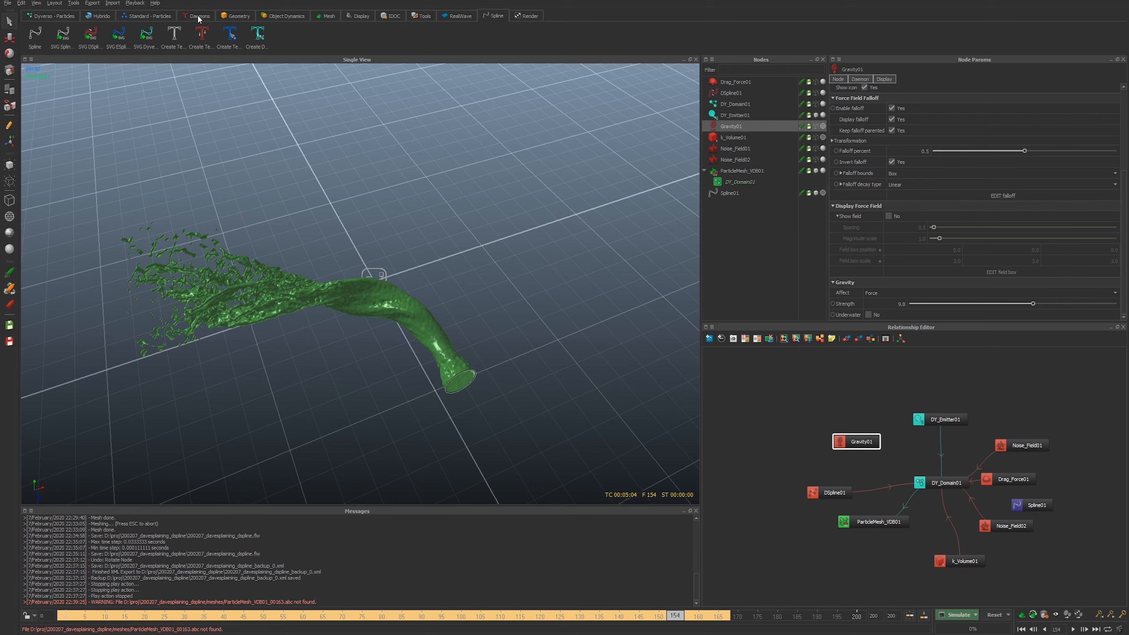
Reset the simulation and confirm removing all of its cached data.
key(ctrl+r)
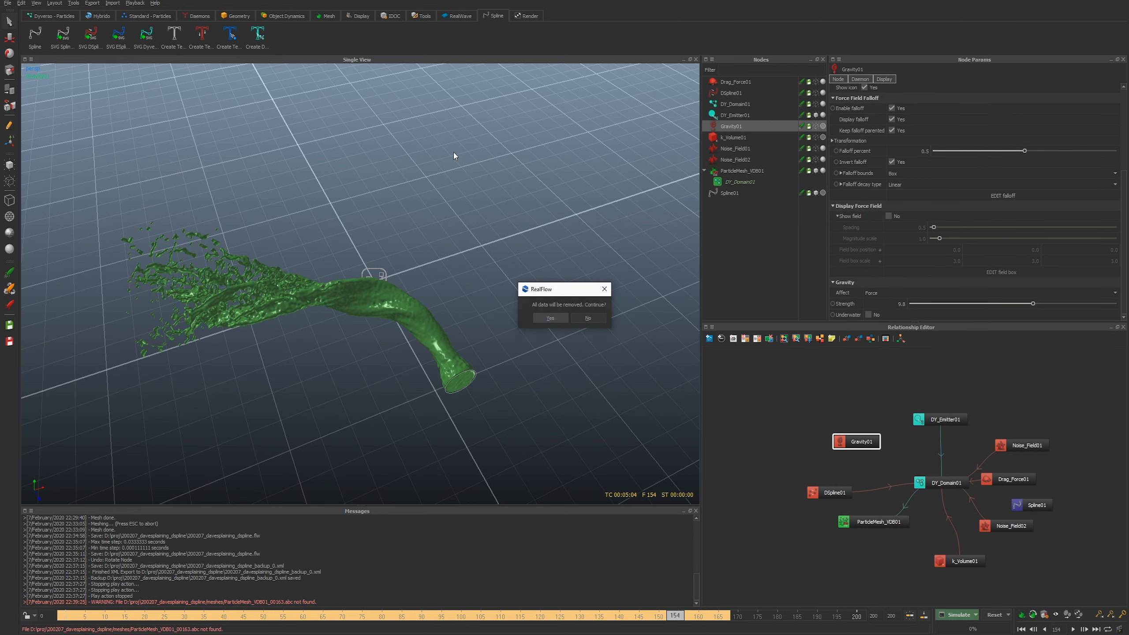
click(603, 289)
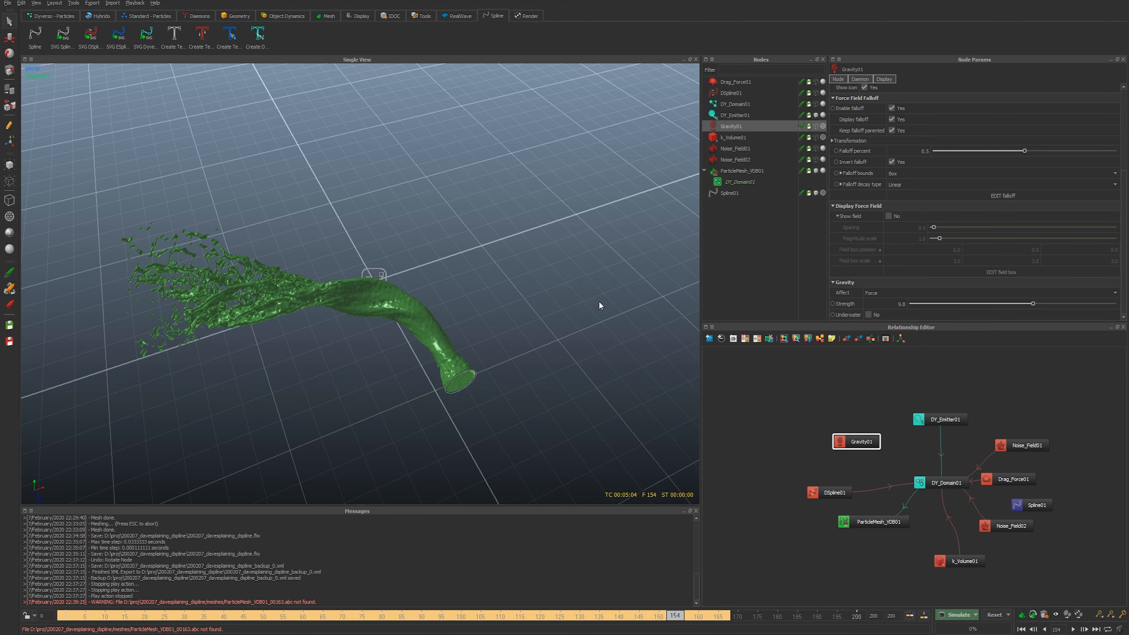
key(ctrl+r)
click(573, 318)
Select every node in the scene, from Drag_Force01 to Spline01, and delete them all.
click(746, 83)
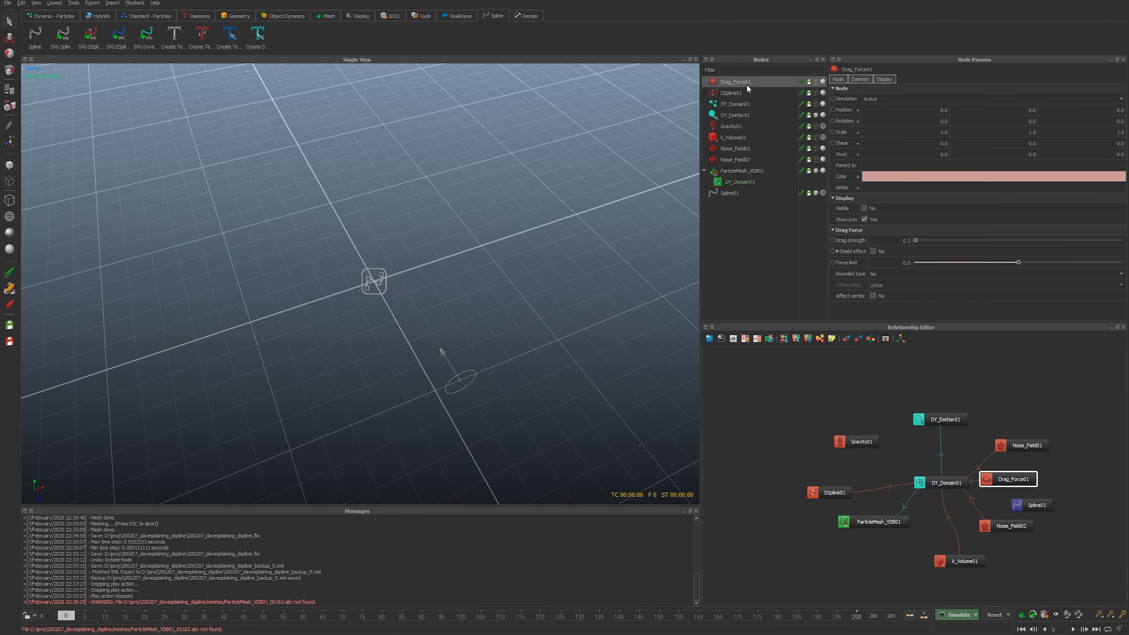
key(ctrl+a)
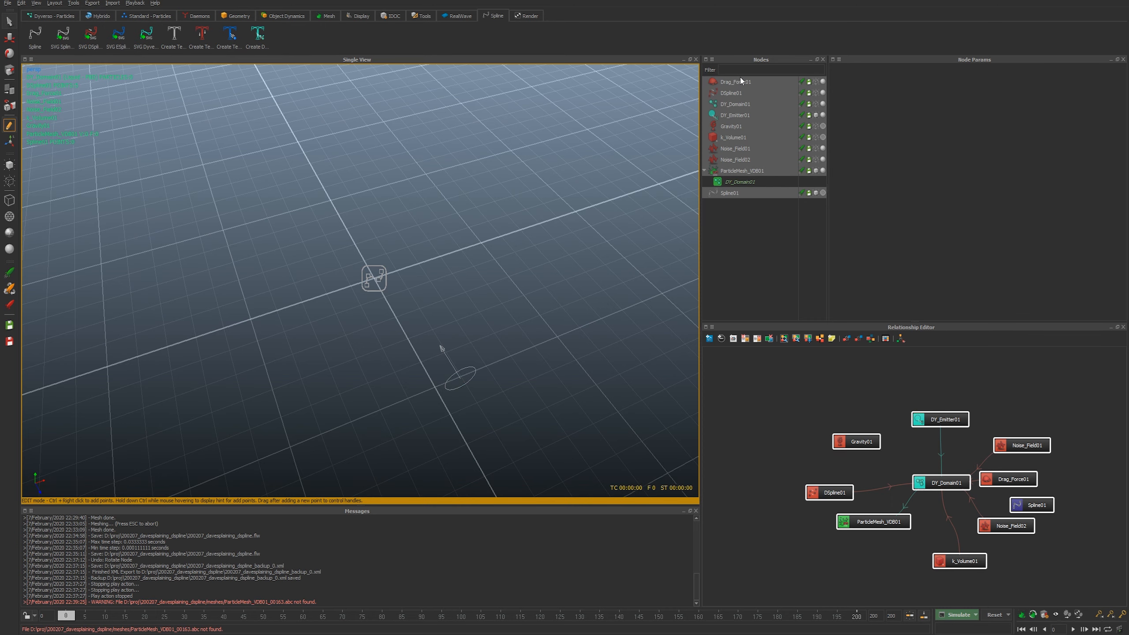
click(743, 92)
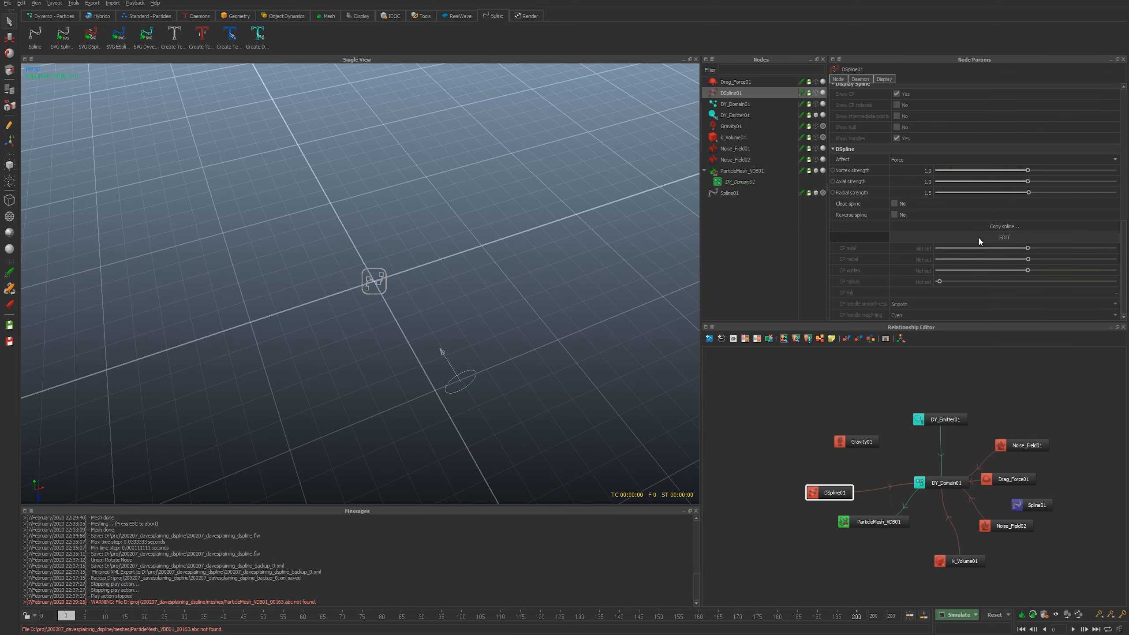
click(980, 239)
click(761, 85)
shift+click(734, 196)
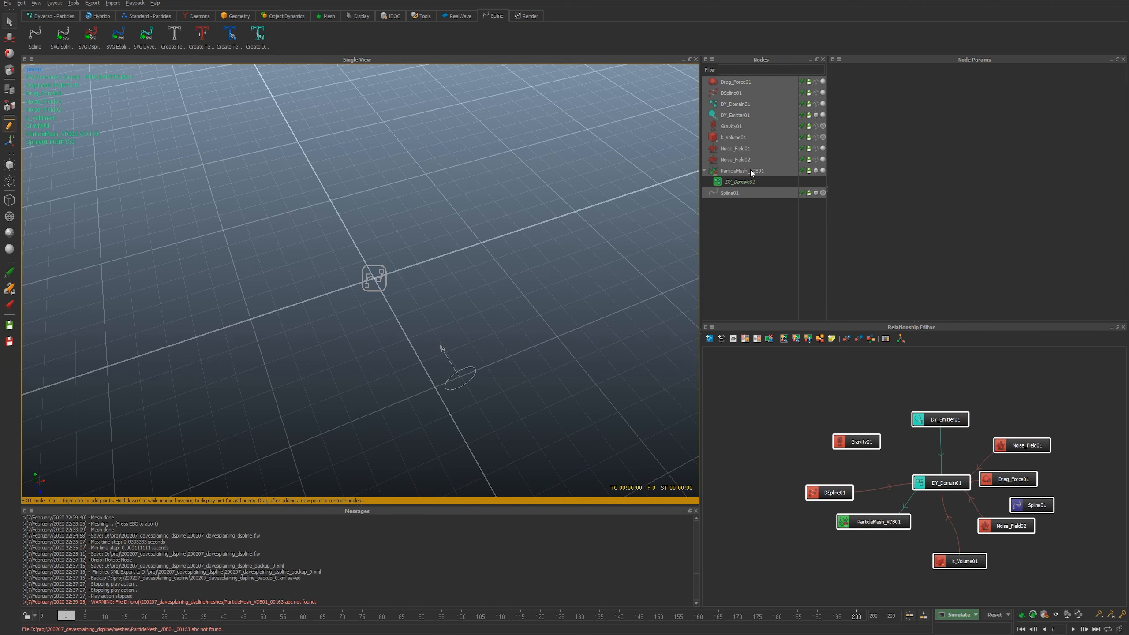
click(740, 196)
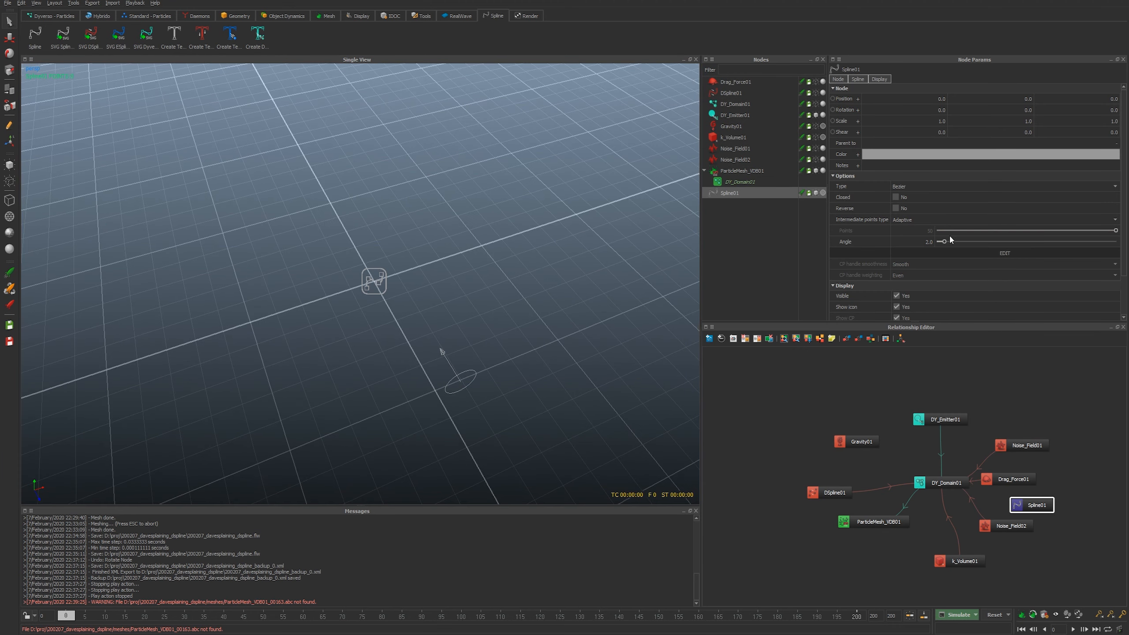
drag(755, 209, 734, 89)
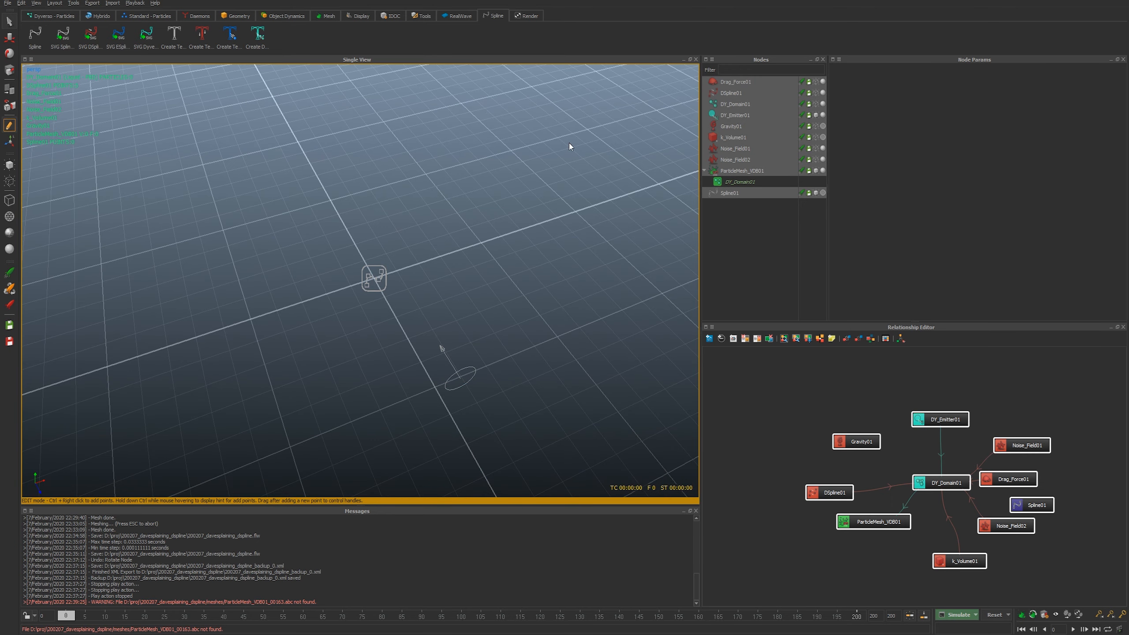
drag(733, 202, 720, 87)
key(Delete)
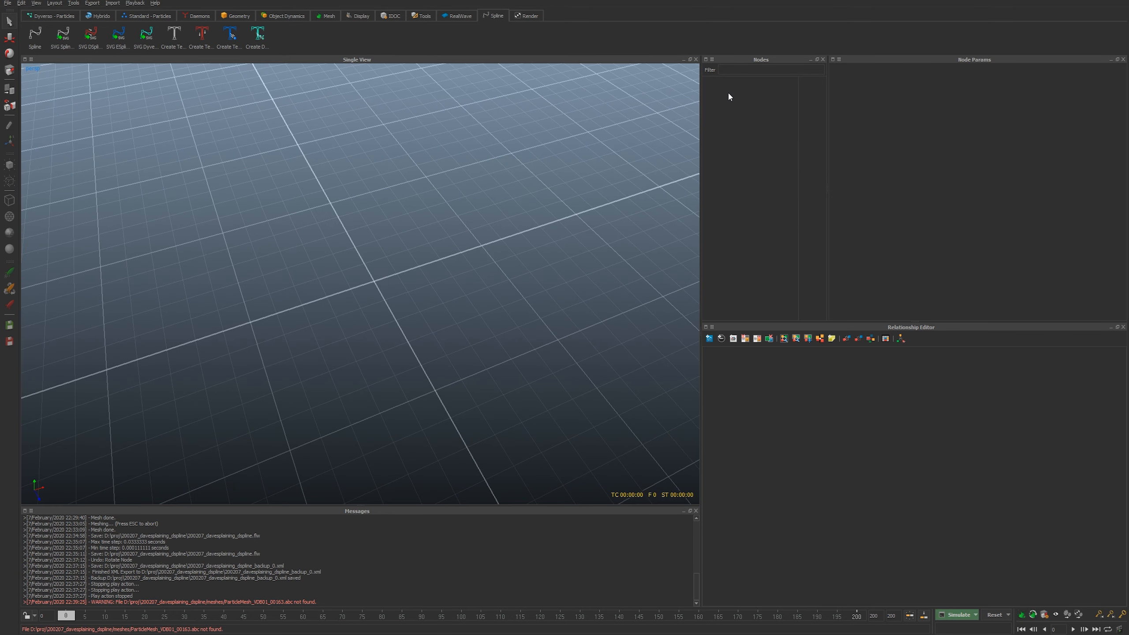
Add a DSpline daemon to the empty scene and rotate it about 91 degrees around Z so it lies horizontally.
click(195, 17)
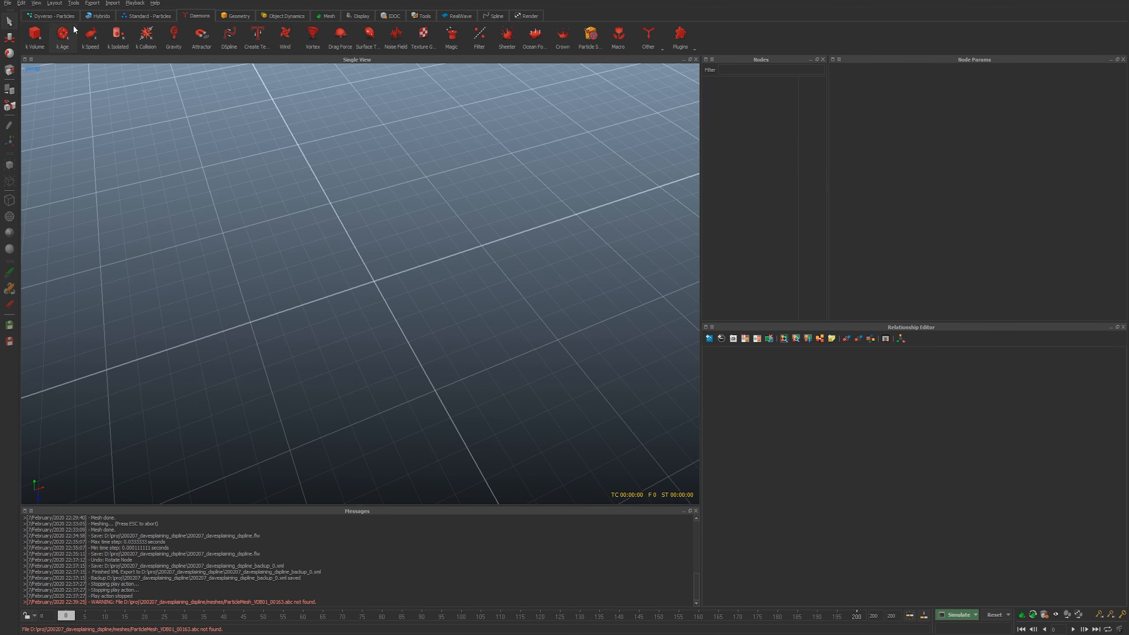
click(235, 41)
mouse_move(348, 284)
alt+mouse_down()
mouse_move(327, 263)
mouse_move(350, 280)
alt+mouse_up()
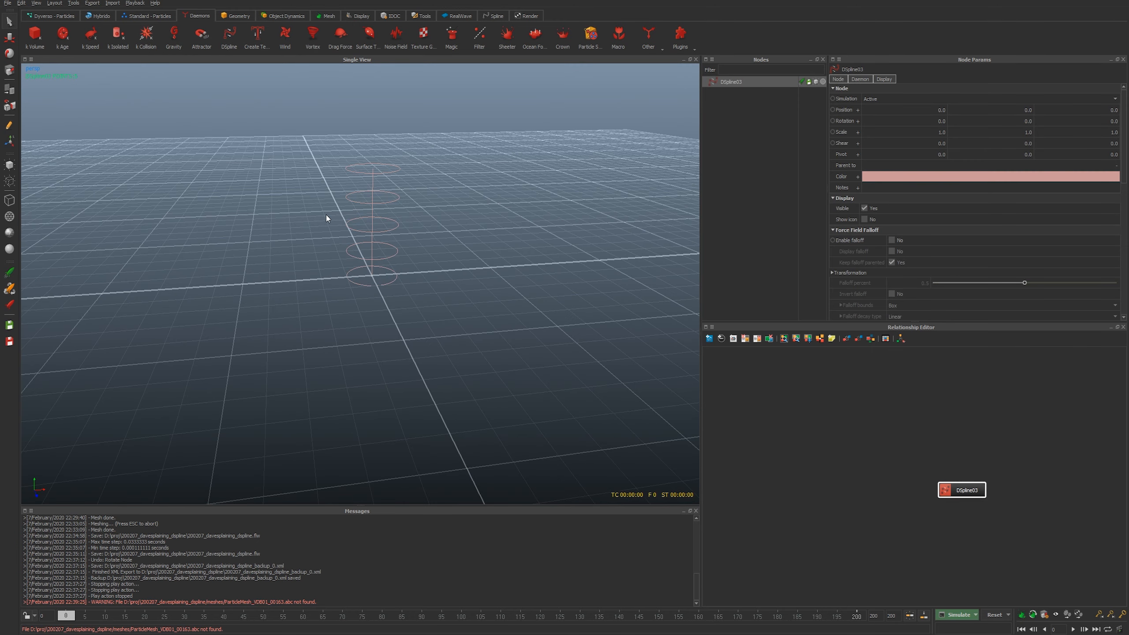
key(e)
drag(360, 210, 445, 260)
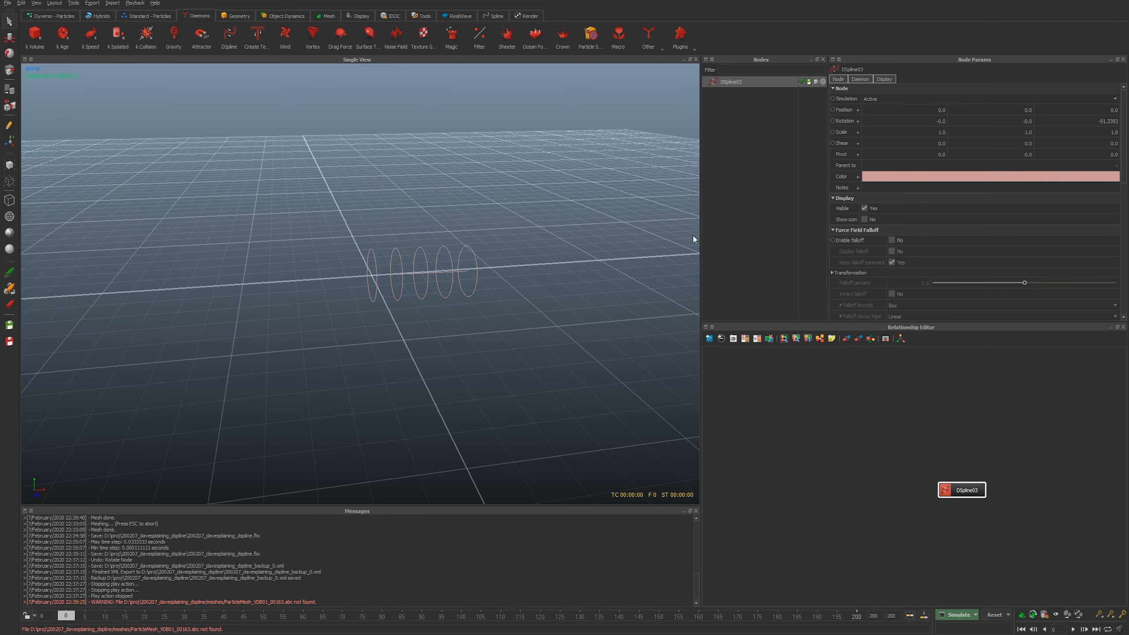
Enter edit mode for the DSpline and pull its first and last control points outward to lengthen the spline.
scroll(926, 269, down, 10)
click(983, 240)
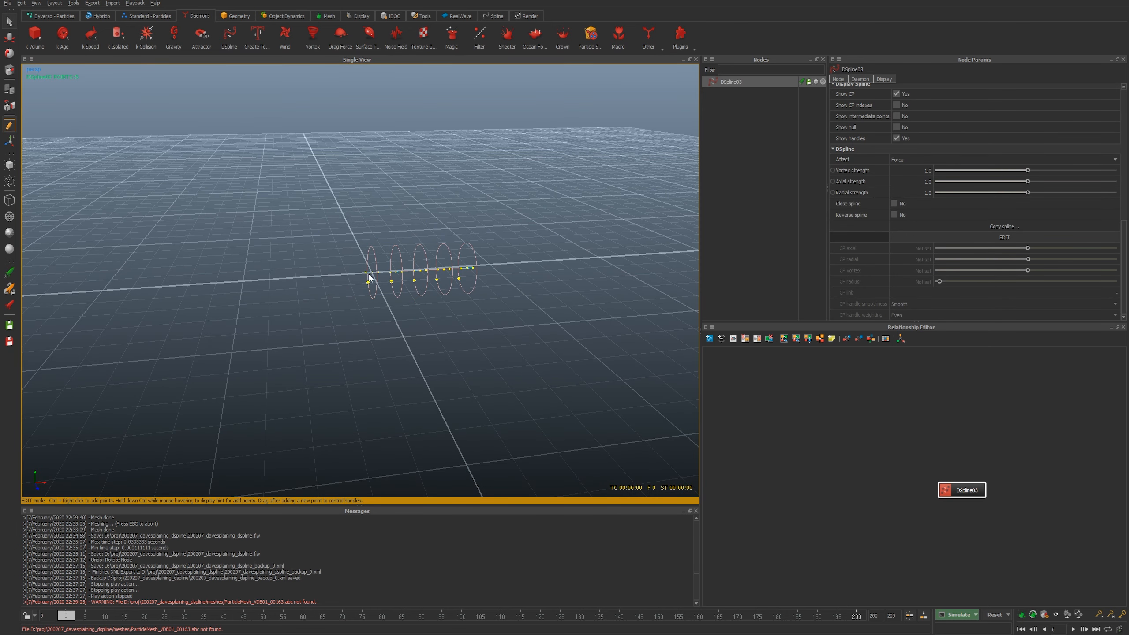
click(373, 272)
drag(374, 274, 202, 285)
click(466, 268)
drag(466, 268, 529, 259)
Move the second control point off the grid axis and raise the middle control point high above the grid.
alt+drag(370, 291, 310, 261)
click(398, 279)
click(399, 275)
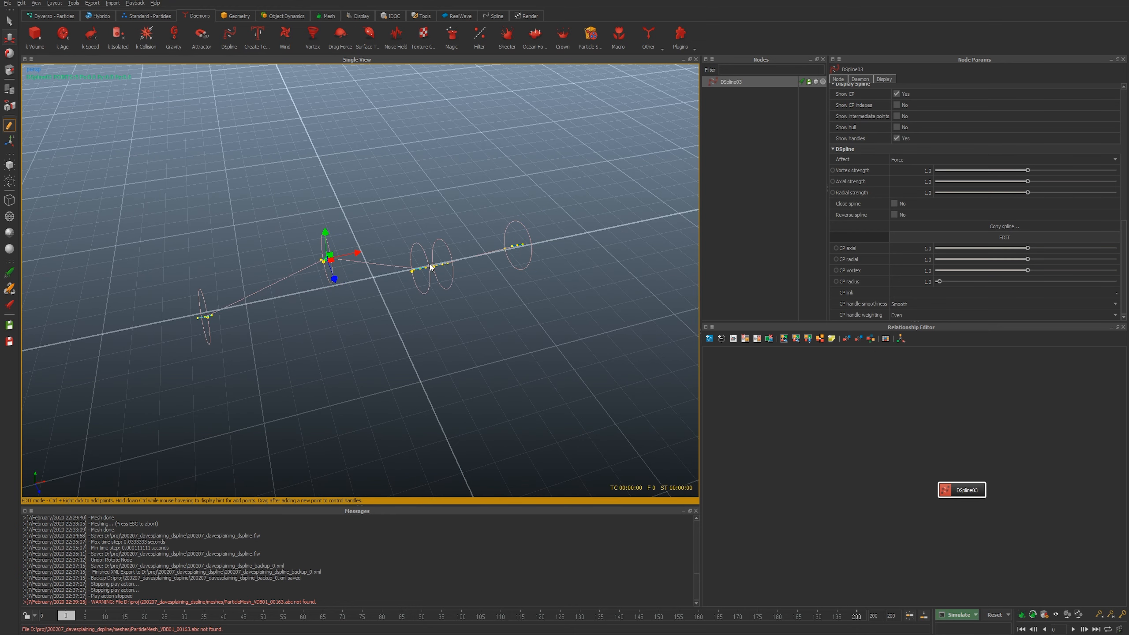
click(422, 273)
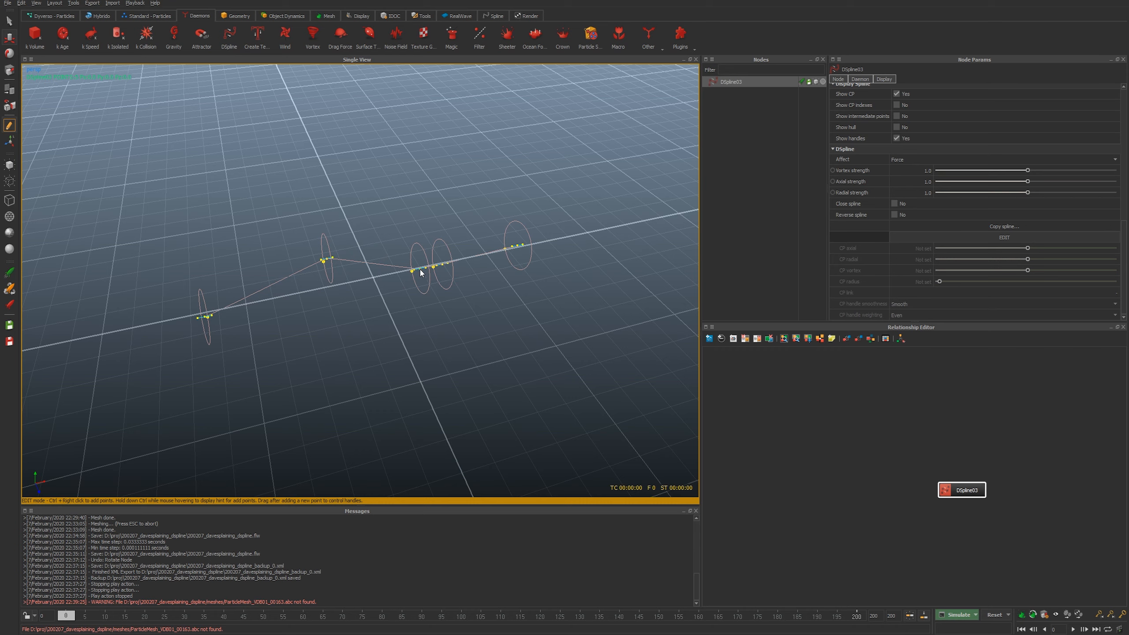
click(422, 271)
drag(424, 267, 402, 151)
Reposition the second control point near the grid axis so the start of the spline runs almost straight.
click(442, 265)
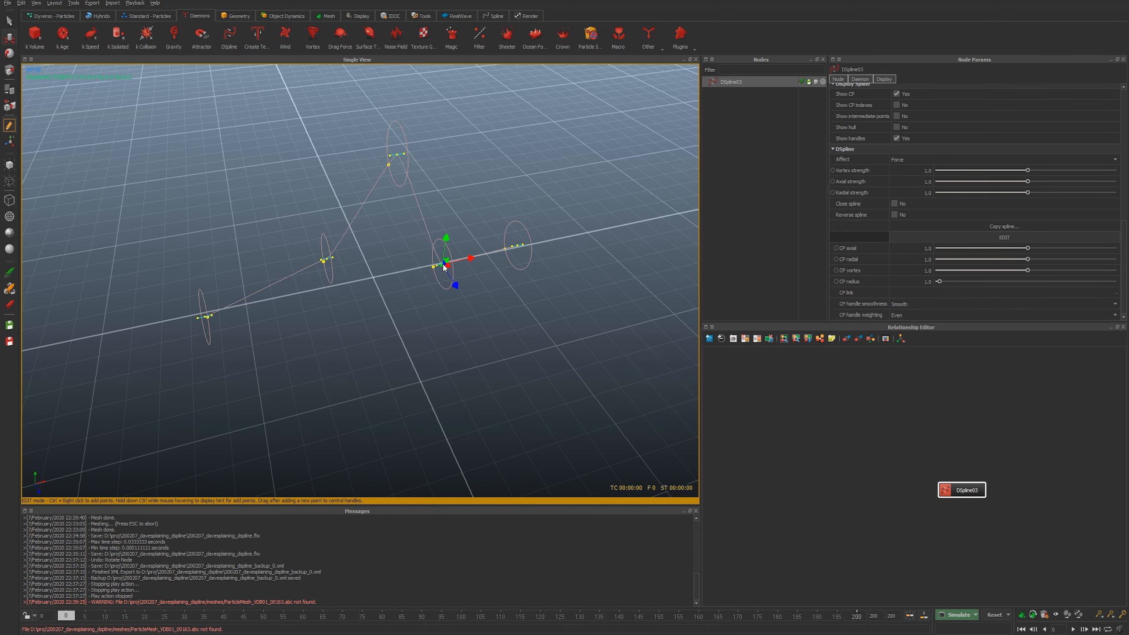
alt+drag(443, 263, 404, 265)
click(323, 281)
drag(356, 296, 393, 311)
alt+drag(319, 327, 386, 320)
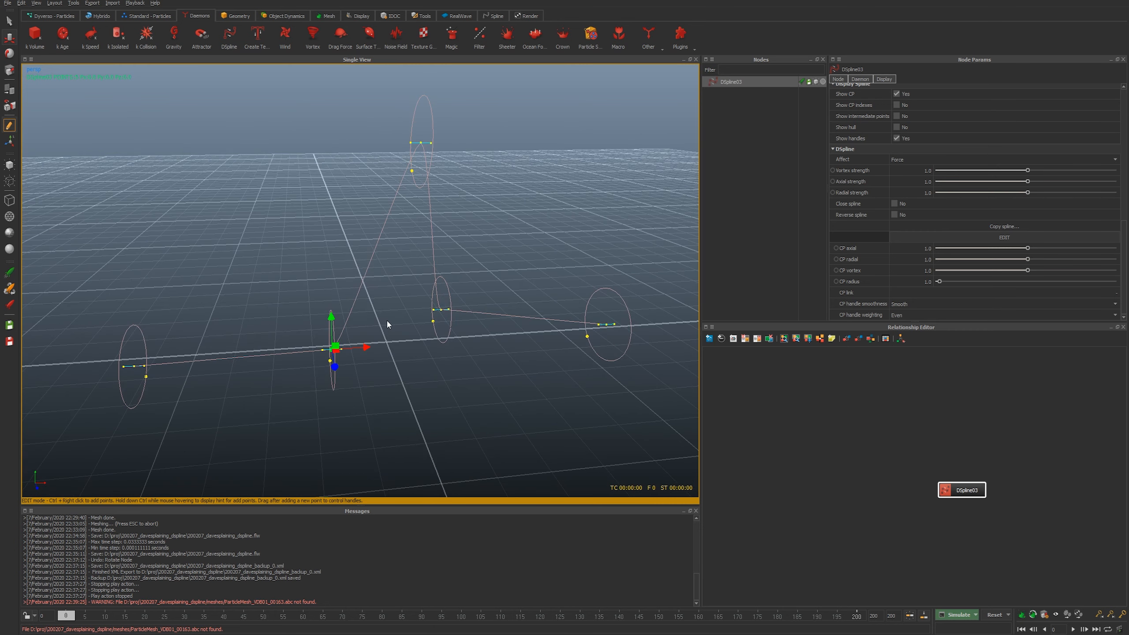
Insert a control point on the rising section of the spline and pull it down to curve the climb.
ctrl+right_click(383, 231)
click(383, 228)
drag(384, 226, 414, 269)
alt+drag(496, 258, 459, 233)
Reshape the top control point's tangent handles, undoing one bad move, so the spline rises steeply through that point.
click(420, 145)
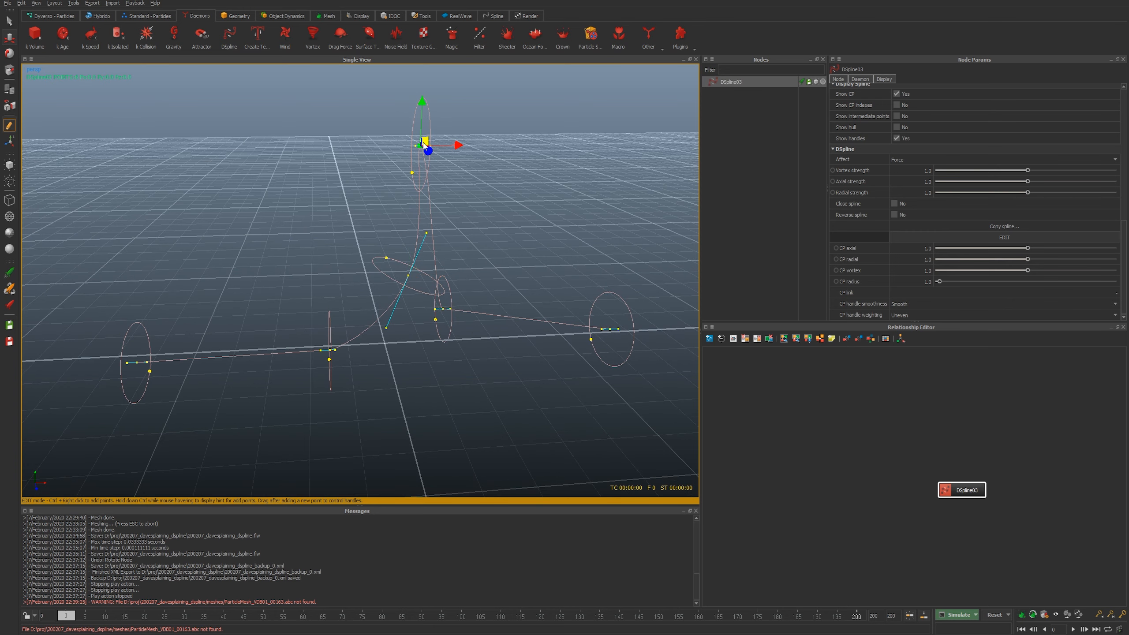
click(415, 147)
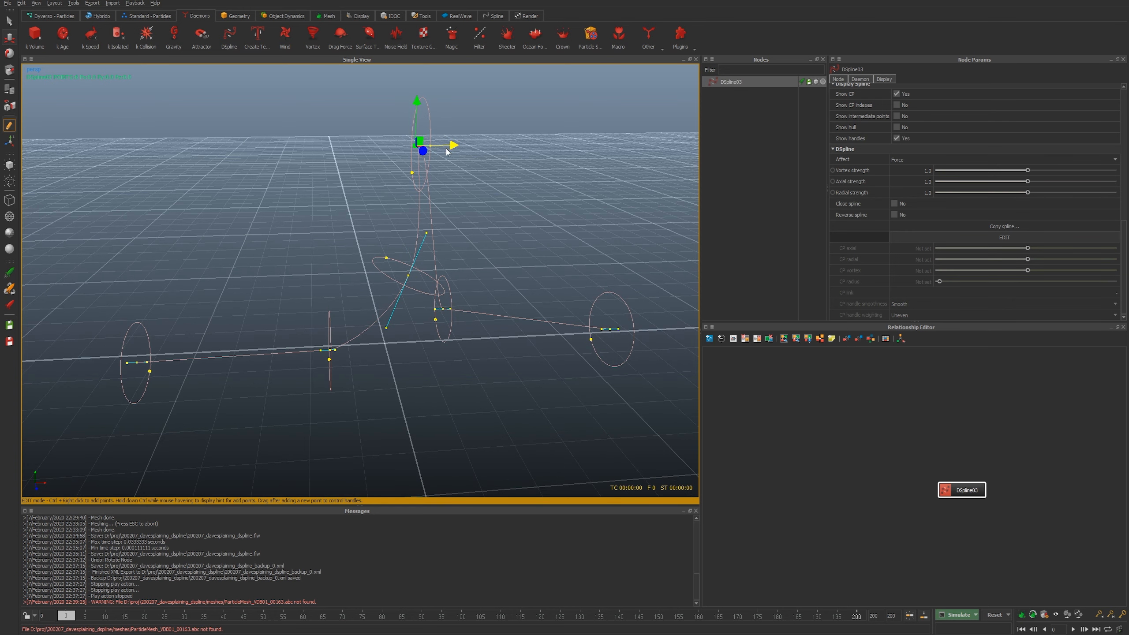
drag(450, 147, 439, 173)
click(432, 147)
click(470, 137)
drag(487, 138, 451, 267)
key(ctrl+z)
alt+drag(470, 215, 334, 199)
drag(463, 100, 446, 230)
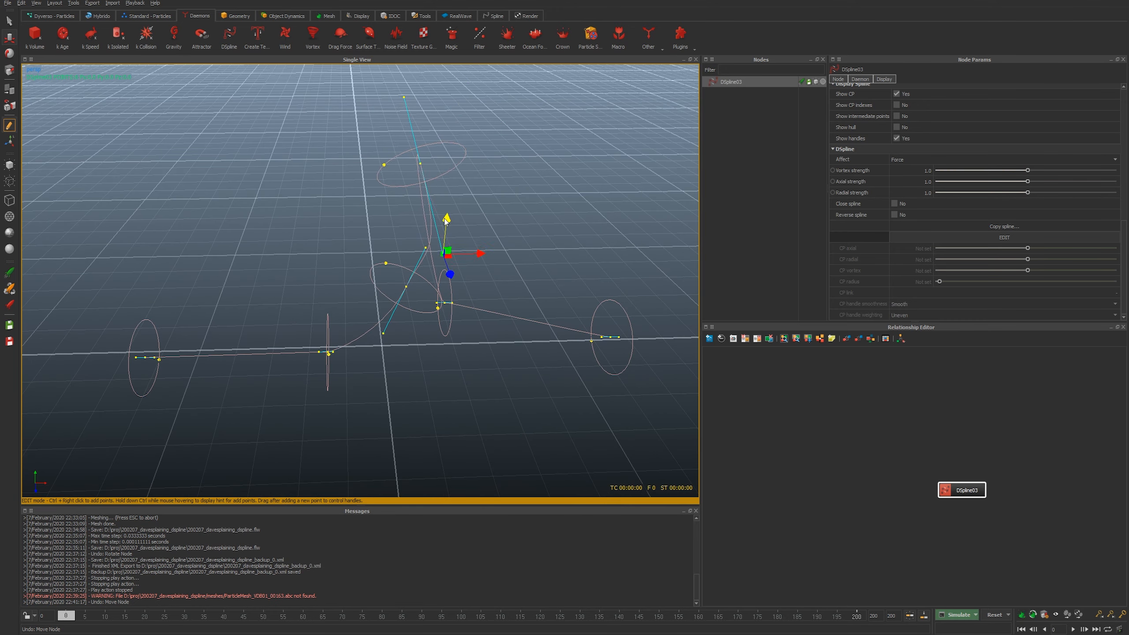
Insert a control point on the descending section, pull it outward to open a loop, and lengthen the top point's upper handle.
alt+drag(333, 231, 410, 200)
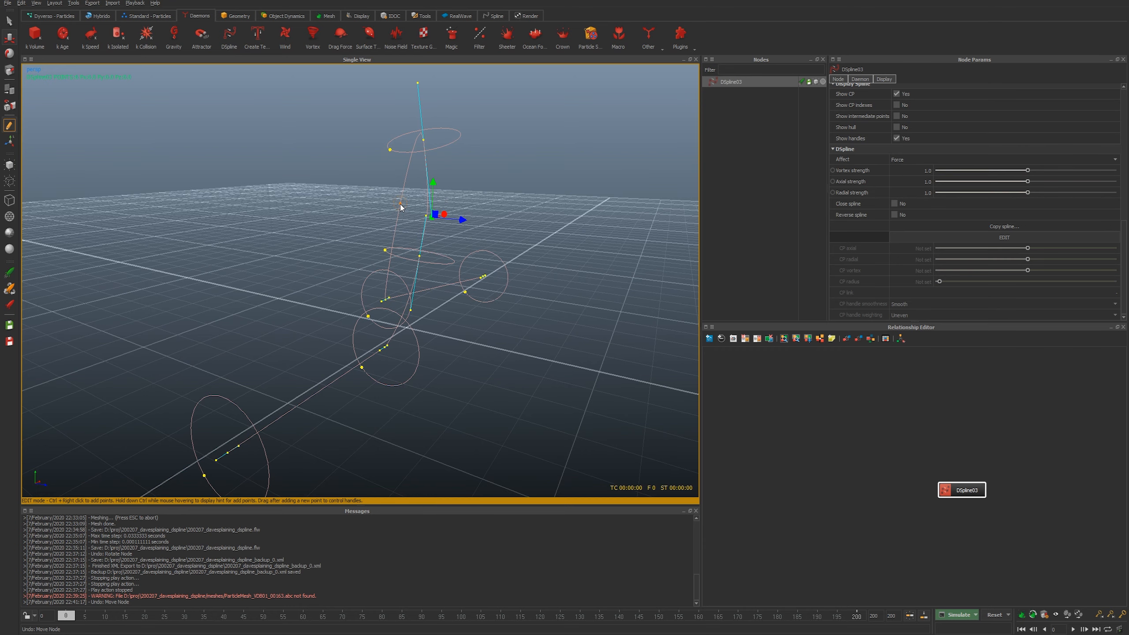
ctrl+right_click(400, 204)
click(400, 204)
alt+drag(400, 207, 314, 245)
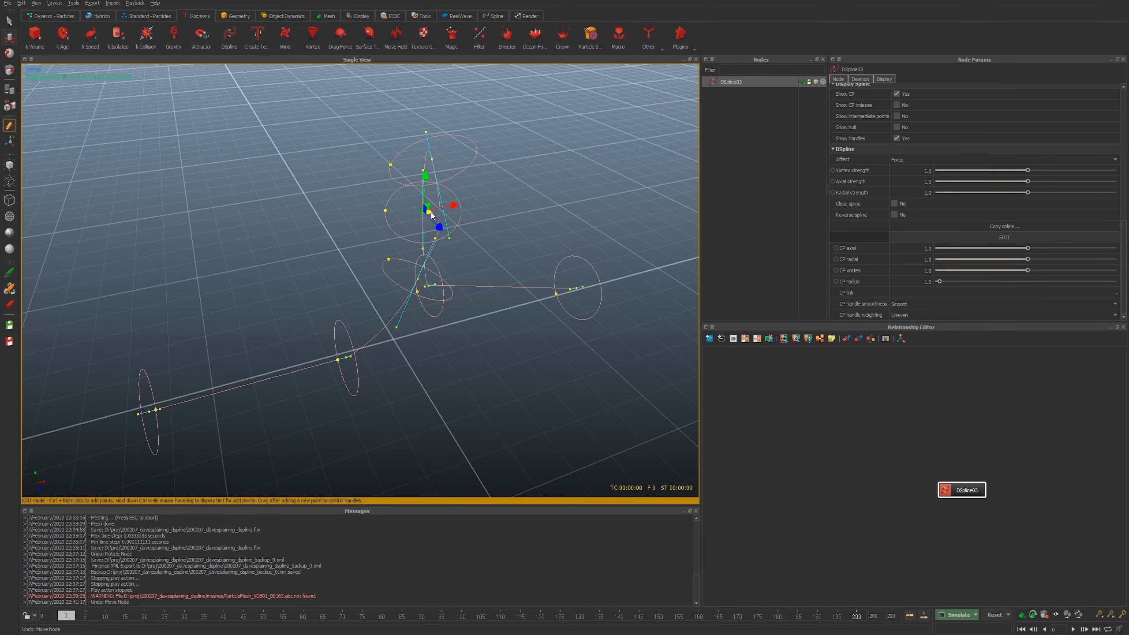
drag(428, 205, 324, 190)
click(403, 106)
drag(408, 104, 380, 43)
Insert another control point on the lower part of the descending section and move it to round the loop's underside.
alt+drag(355, 169, 585, 190)
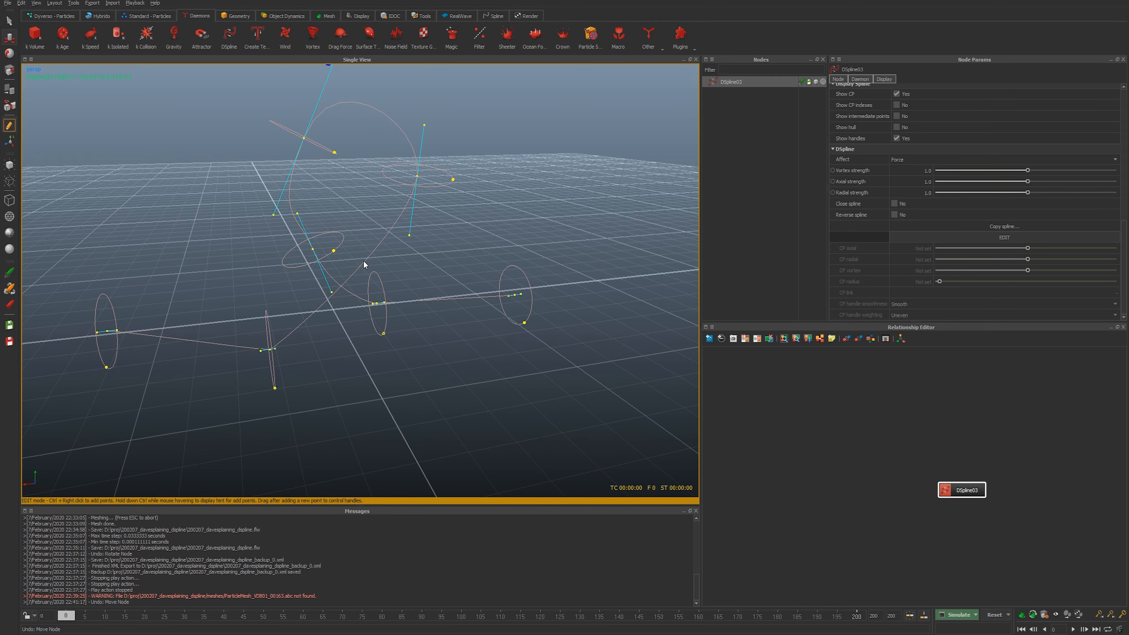
ctrl+right_click(364, 262)
click(364, 263)
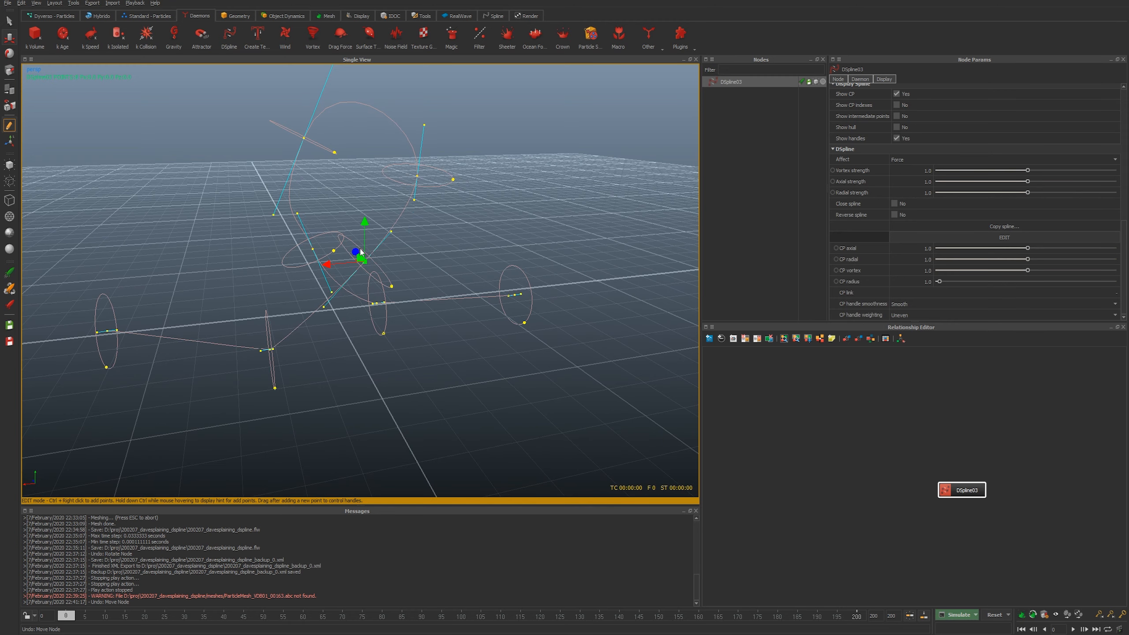
drag(361, 256, 397, 315)
alt+drag(397, 315, 463, 284)
Check the control point at the base of the climb and reposition the one on the loop's descending side.
click(408, 257)
alt+drag(410, 281, 437, 282)
click(407, 265)
alt+drag(284, 311, 379, 324)
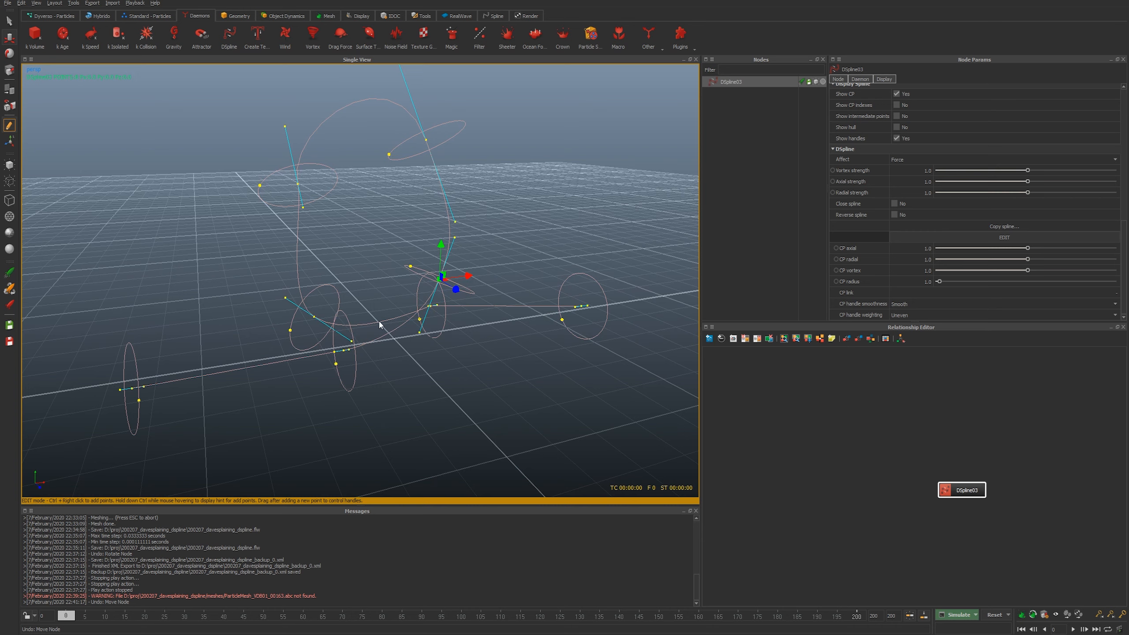
click(300, 184)
drag(303, 180, 280, 222)
alt+drag(280, 222, 424, 181)
Adjust the top control point's upper tangent handle to refine the crest of the loop.
click(401, 132)
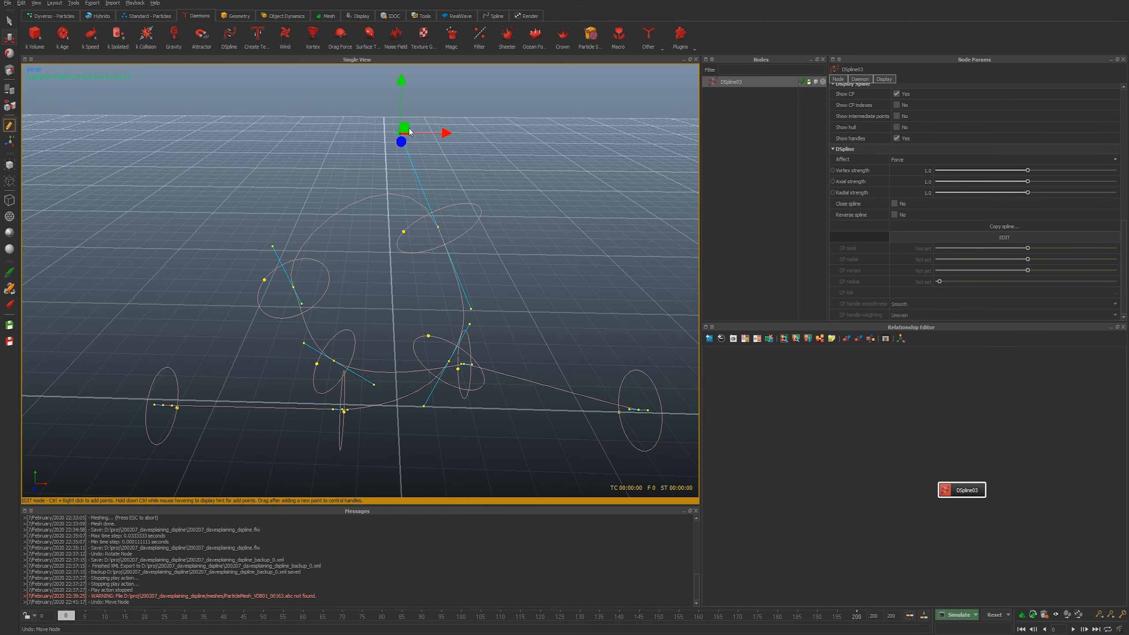
drag(402, 78, 314, 376)
alt+drag(460, 354, 503, 221)
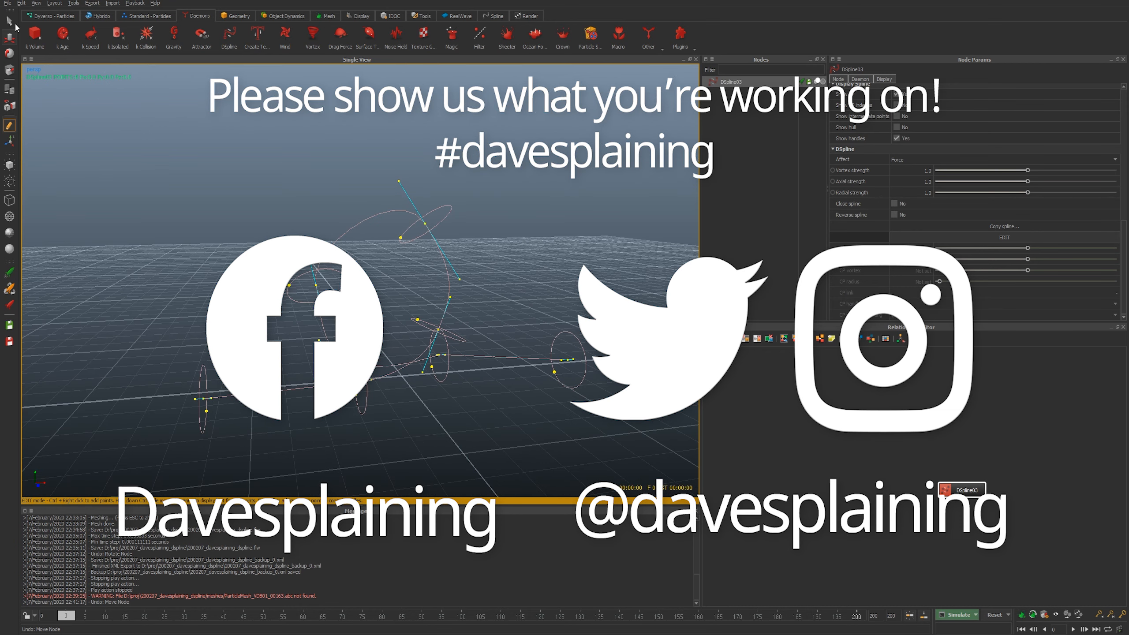